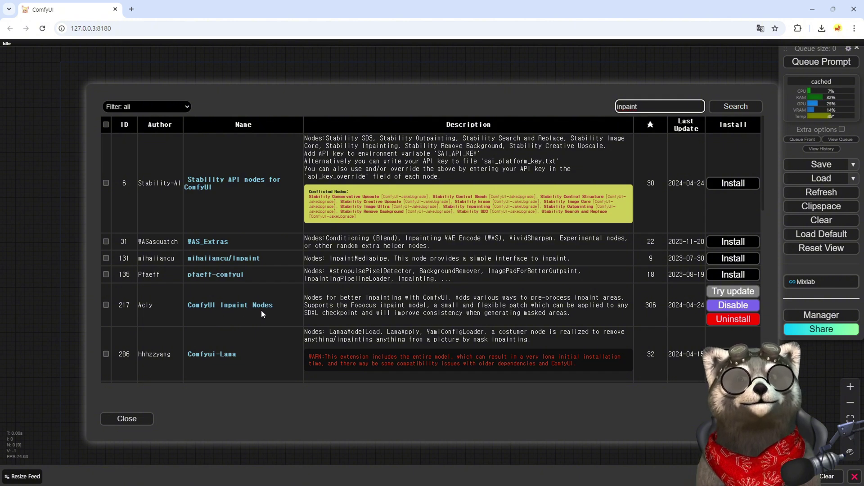
Open the ComfyUI Inpaint Nodes repository page and examine its README sections on Fooocus inpaint, inpaint conditioning, mask filling and the LaMa and MAT models
{"action": "key", "text": "alt+Tab"}
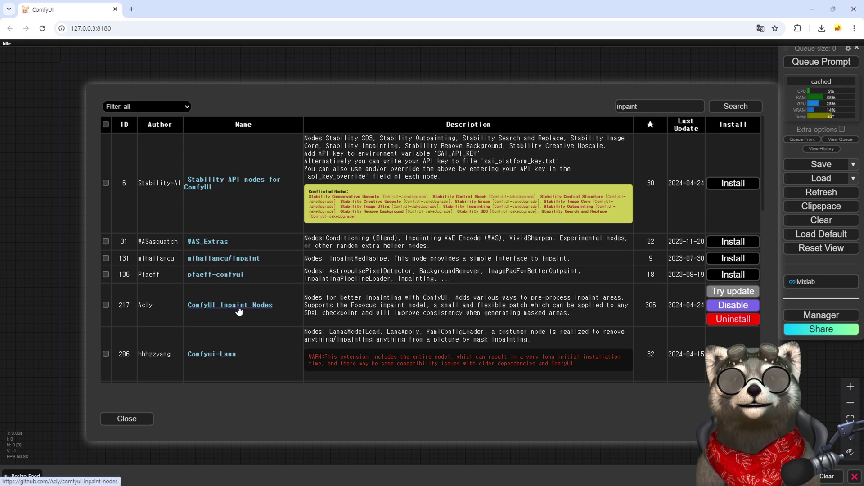
{"action": "left_click", "coordinate": [239, 306]}
{"action": "scroll", "coordinate": [150, 288], "scroll_direction": "down", "scroll_amount": 9}
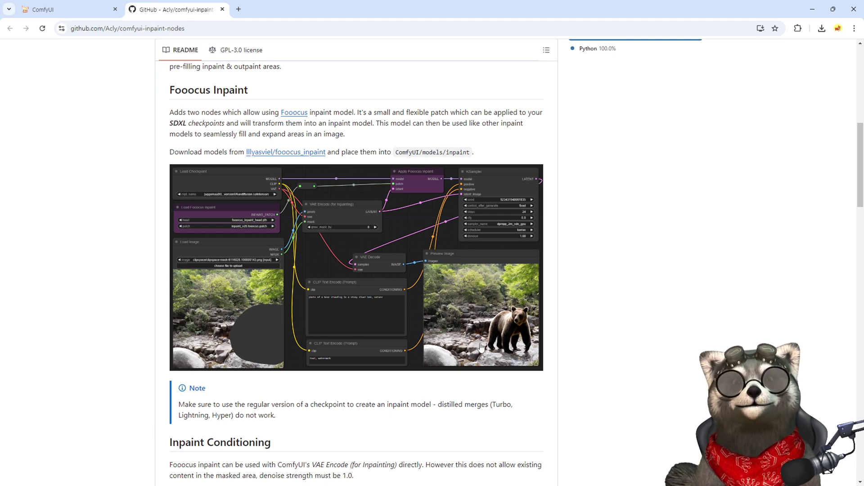
{"action": "scroll", "coordinate": [293, 378], "scroll_direction": "down", "scroll_amount": 5}
{"action": "scroll", "coordinate": [287, 366], "scroll_direction": "down", "scroll_amount": 9}
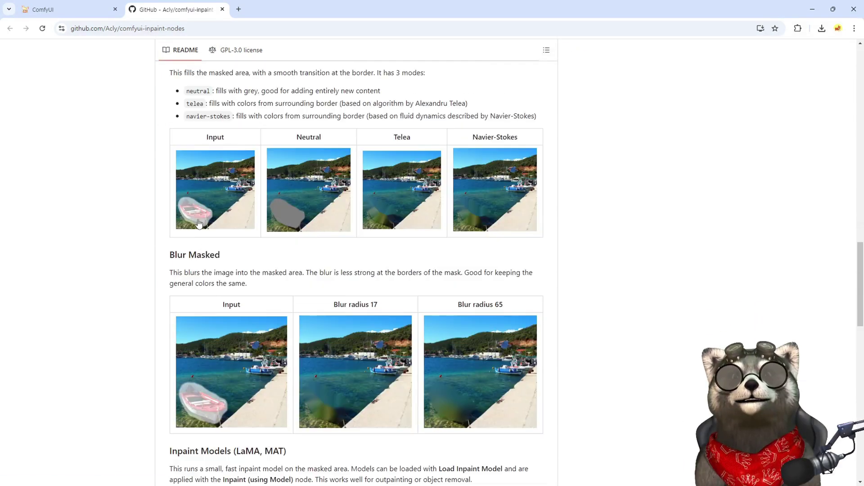
{"action": "scroll", "coordinate": [288, 271], "scroll_direction": "down", "scroll_amount": 4}
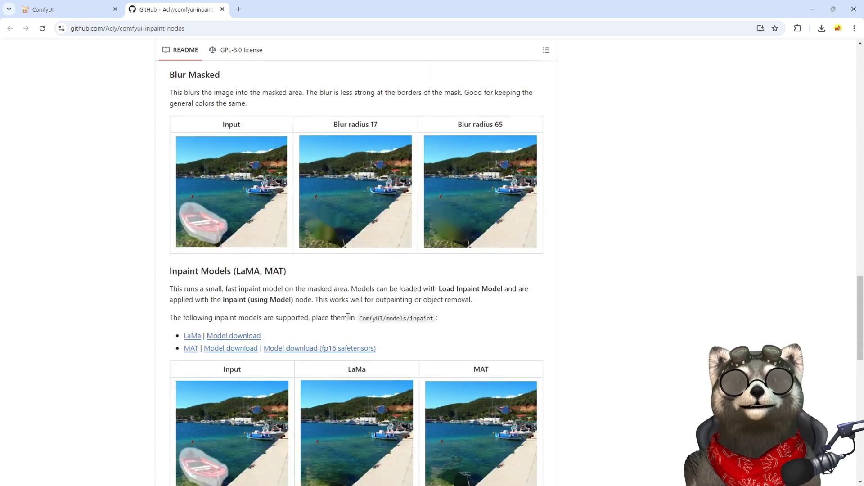
{"action": "scroll", "coordinate": [348, 317], "scroll_direction": "down", "scroll_amount": 4}
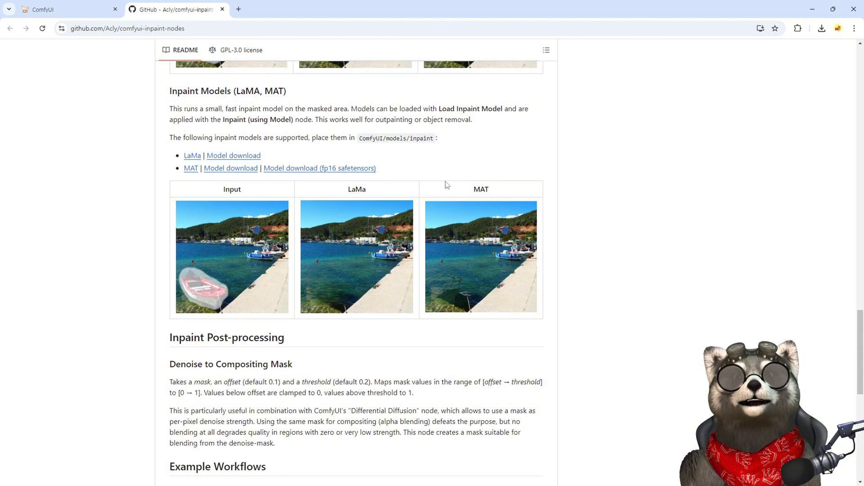
{"action": "scroll", "coordinate": [425, 250], "scroll_direction": "up", "scroll_amount": 15}
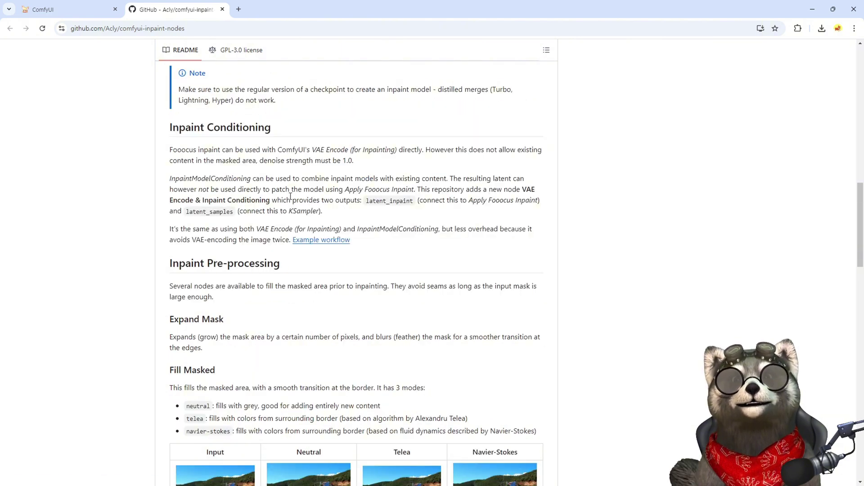
Return to ComfyUI, close the custom node list and load the default workflow
{"action": "left_click", "coordinate": [70, 11]}
{"action": "left_click", "coordinate": [148, 420]}
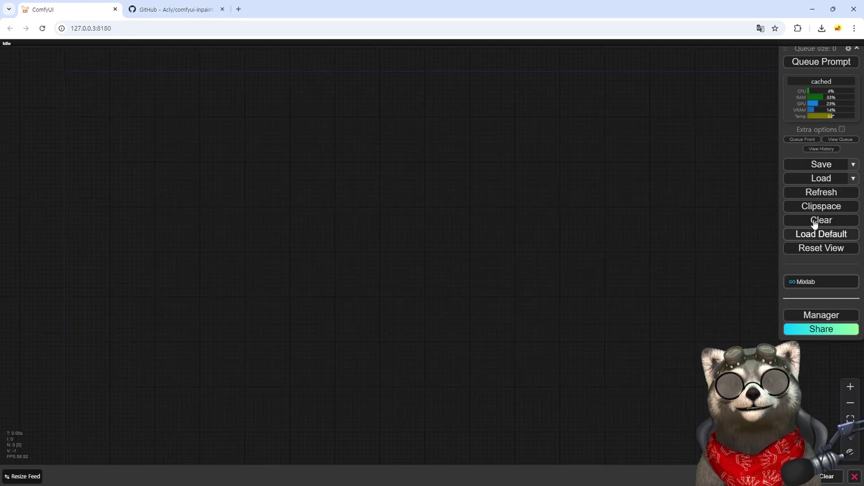
{"action": "left_click", "coordinate": [826, 235]}
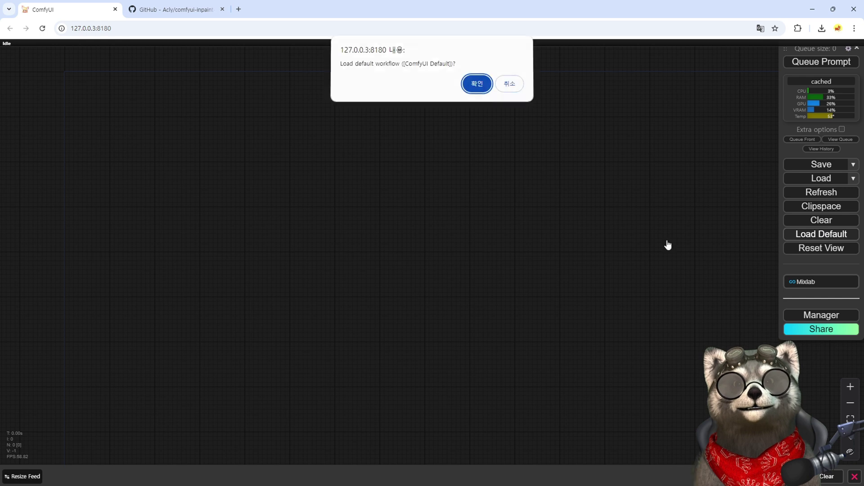
{"action": "left_click", "coordinate": [472, 89]}
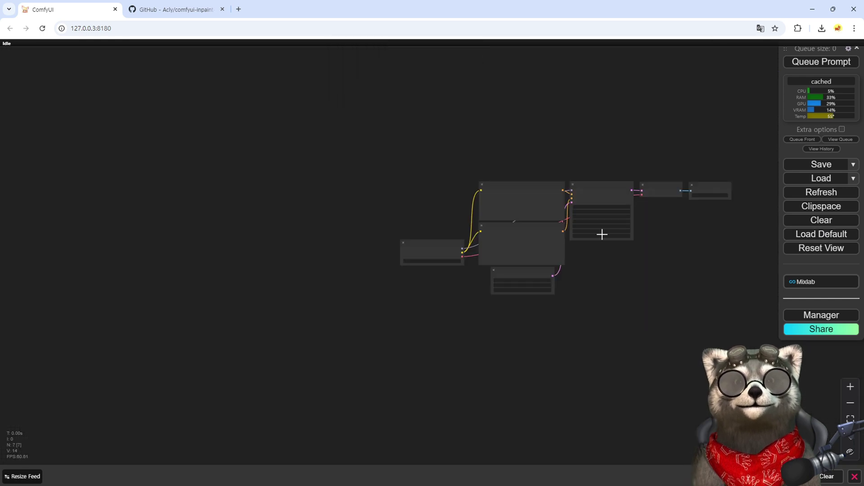
Move the Load Checkpoint node up and set its checkpoint to SDXL\juggernautXL_v9Rundiffusionphoto2.safetensors
{"action": "scroll", "coordinate": [603, 234], "scroll_direction": "up", "scroll_amount": 5}
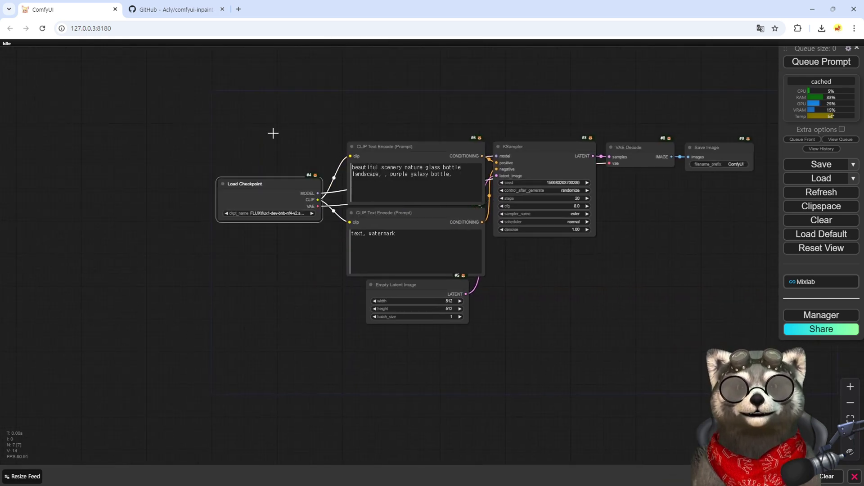
{"action": "left_click_drag", "start_coordinate": [252, 183], "coordinate": [252, 110]}
{"action": "scroll", "coordinate": [274, 135], "scroll_direction": "up", "scroll_amount": 4}
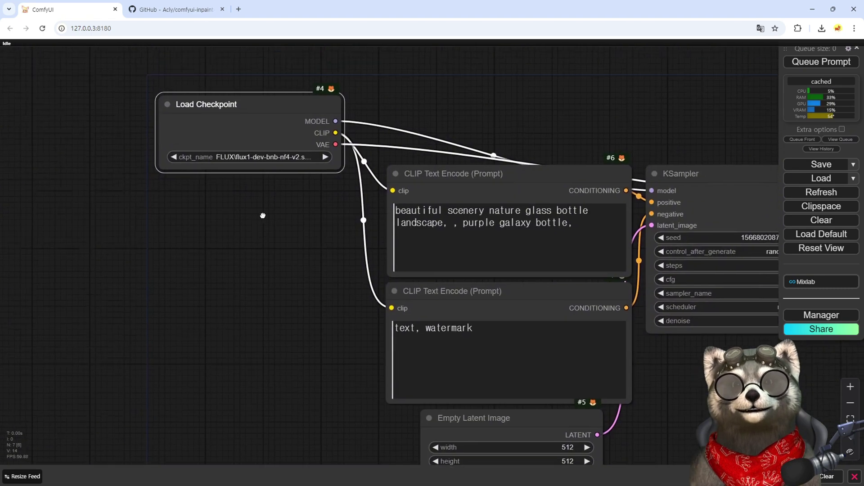
{"action": "left_click_drag", "start_coordinate": [263, 216], "coordinate": [258, 247]}
{"action": "left_click", "coordinate": [220, 188]}
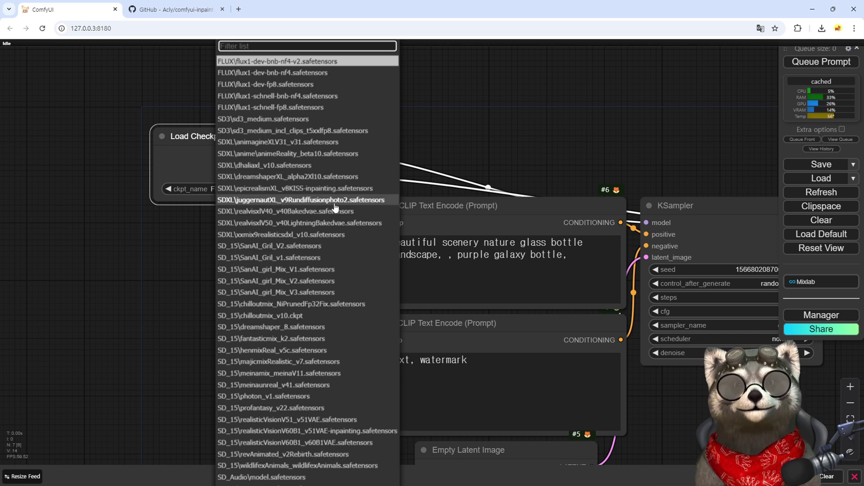
{"action": "left_click", "coordinate": [279, 199]}
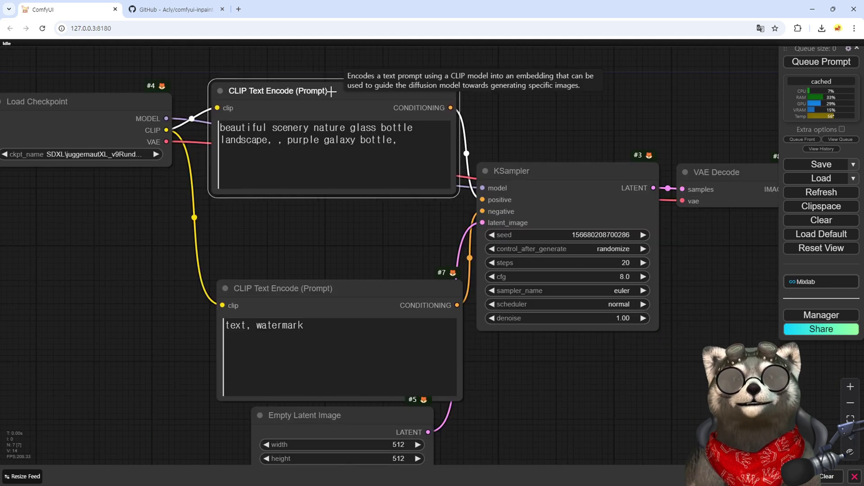
Color the positive prompt node green and the negative one red, placing the negative prompt directly beneath the positive
{"action": "right_click", "coordinate": [331, 86]}
{"action": "left_click", "coordinate": [336, 253]}
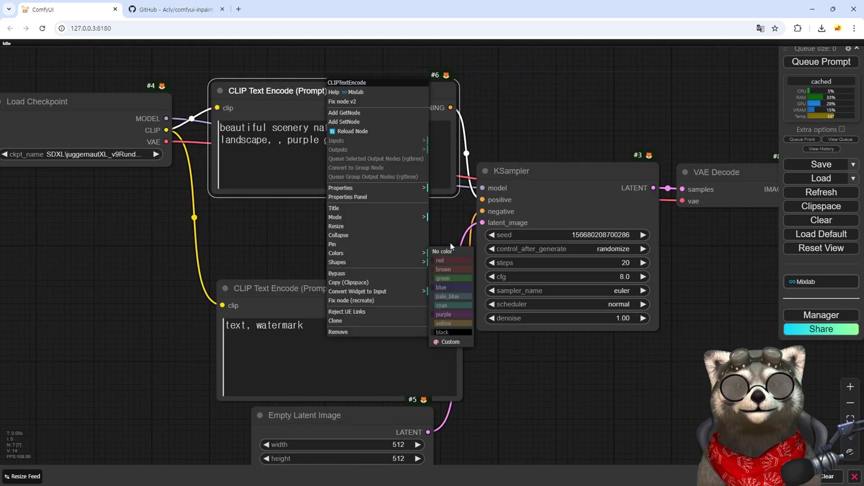
{"action": "left_click", "coordinate": [446, 280]}
{"action": "left_click_drag", "start_coordinate": [359, 286], "coordinate": [332, 217]}
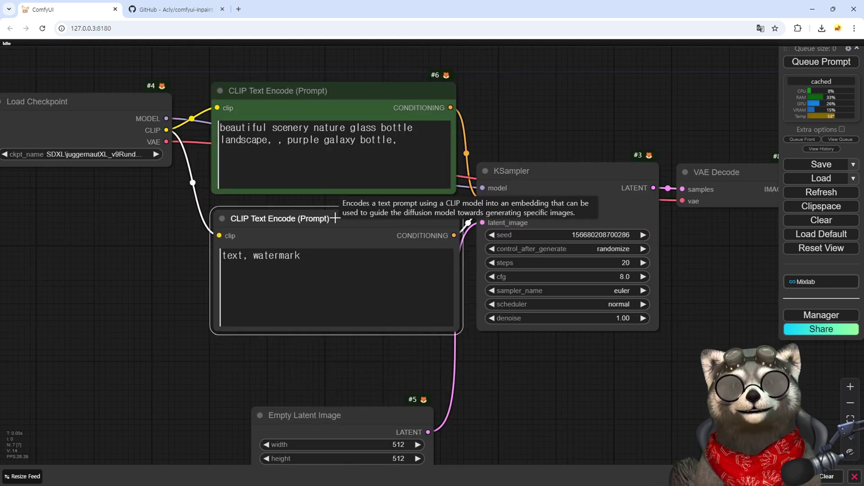
{"action": "right_click", "coordinate": [334, 211]}
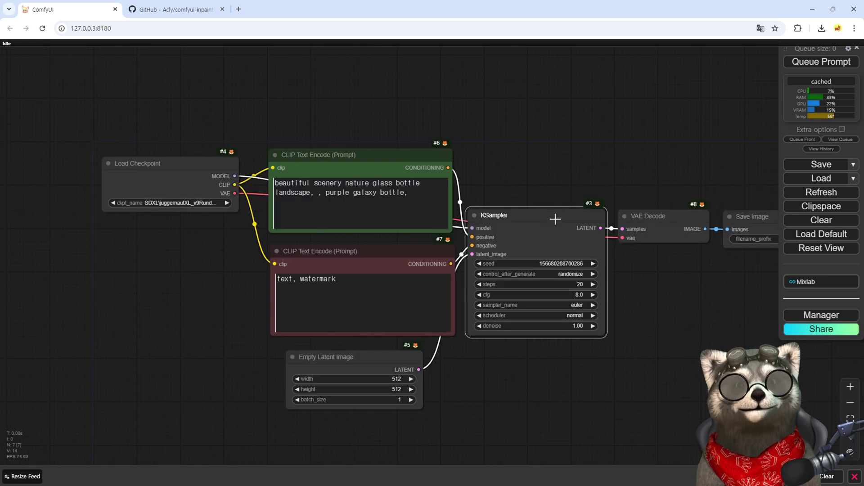
Line up the KSampler, VAE Decode and Save Image nodes in a row, leaving a wide gap after the prompt nodes
{"action": "left_click_drag", "start_coordinate": [633, 214], "coordinate": [634, 171]}
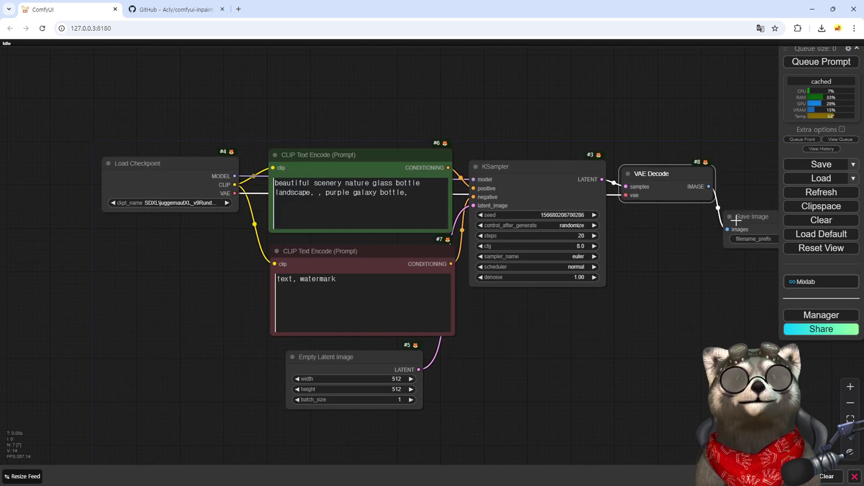
{"action": "left_click_drag", "start_coordinate": [735, 221], "coordinate": [736, 174]}
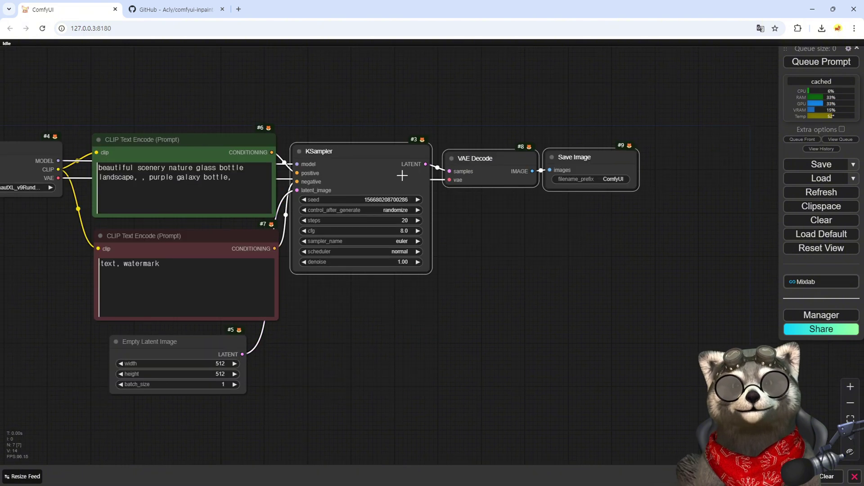
{"action": "left_click_drag", "start_coordinate": [379, 157], "coordinate": [550, 148]}
{"action": "left_click_drag", "start_coordinate": [322, 390], "coordinate": [465, 339]}
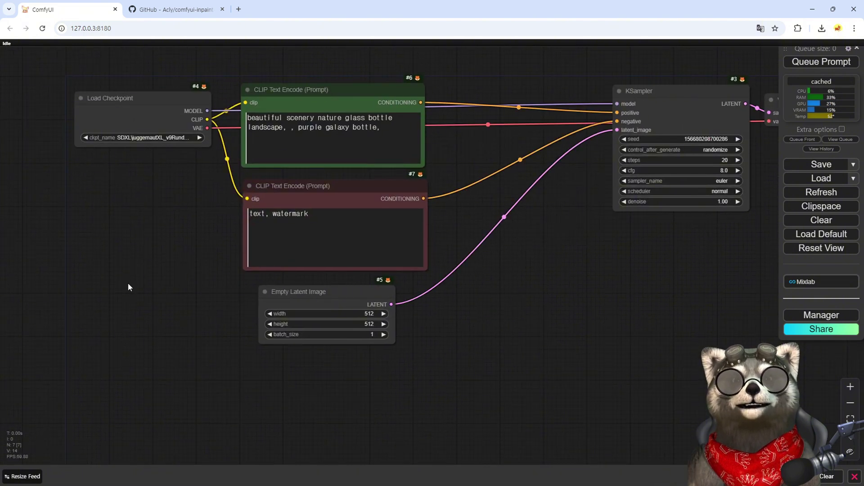
Add a Load Image node in the empty area below the Load Checkpoint node
{"action": "double_click", "coordinate": [79, 310]}
{"action": "type", "text": "load"}
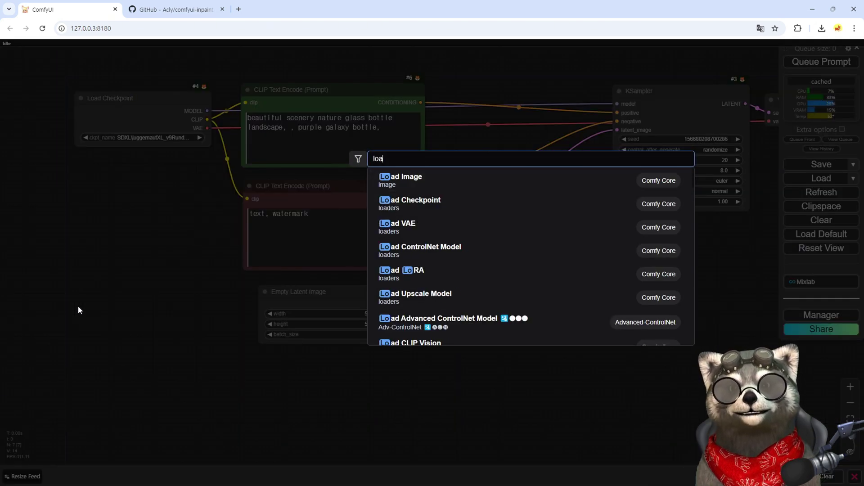
{"action": "key", "text": "Return"}
Delete the Empty Latent Image node and move the Load Image node into its place beneath the negative prompt
{"action": "left_click_drag", "start_coordinate": [342, 383], "coordinate": [378, 260]}
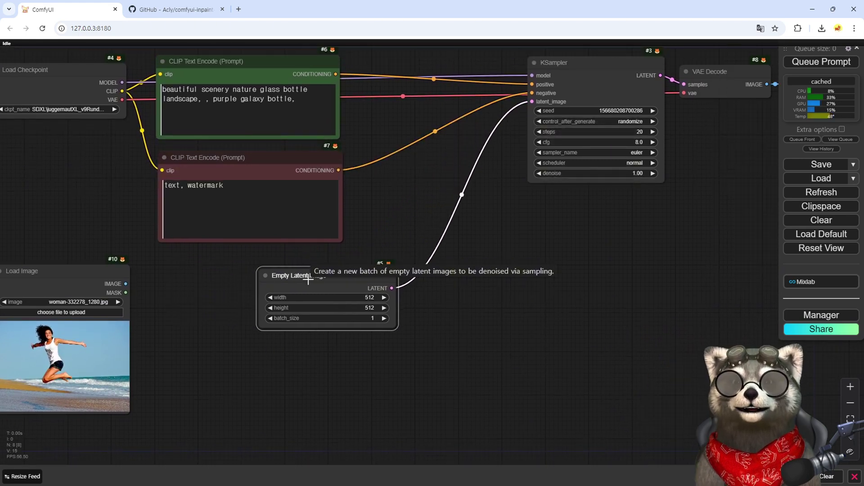
{"action": "key", "text": "Delete"}
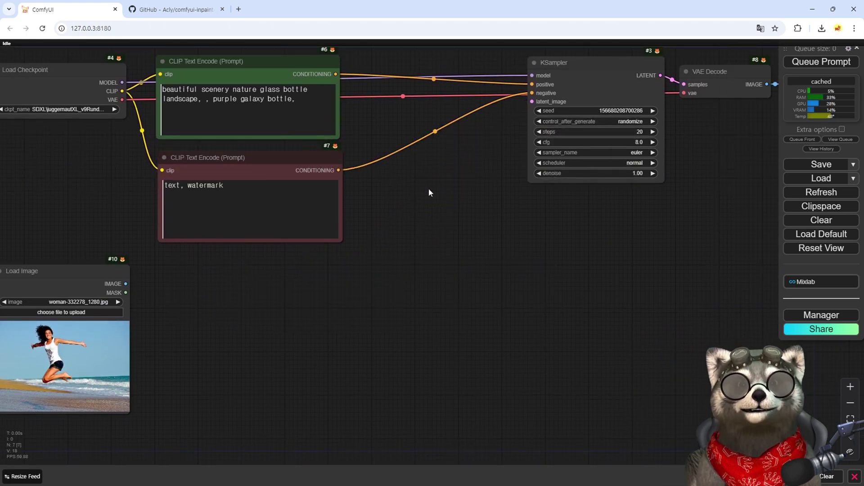
{"action": "left_click_drag", "start_coordinate": [498, 248], "coordinate": [485, 257]}
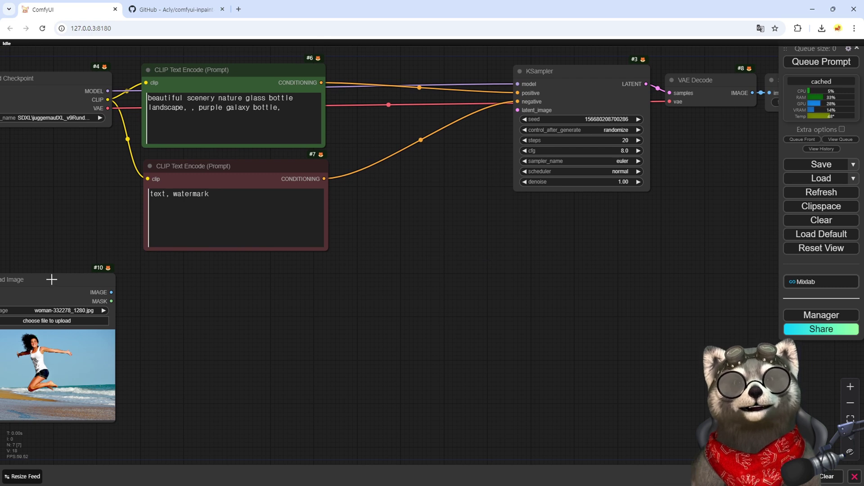
{"action": "left_click_drag", "start_coordinate": [51, 280], "coordinate": [261, 272]}
{"action": "left_click_drag", "start_coordinate": [451, 293], "coordinate": [329, 310]}
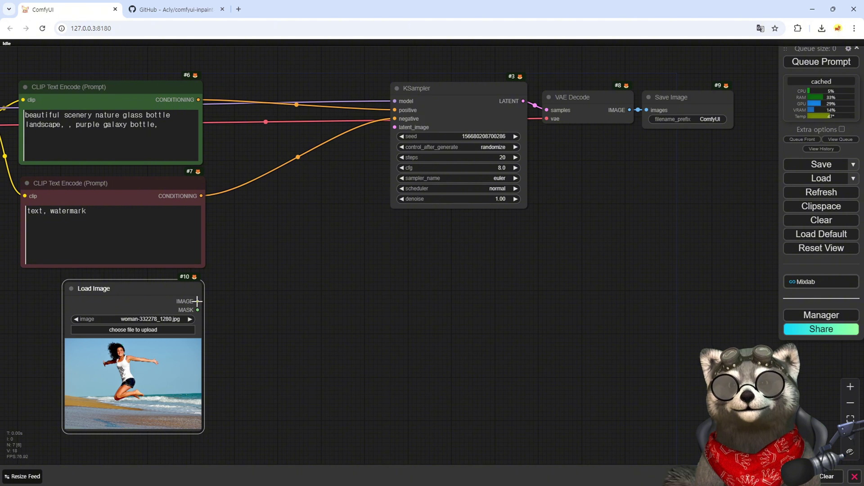
Add a VAE Encode & Inpaint Conditioning node fed by the Load Image node's IMAGE output and place it beside that node
{"action": "left_click_drag", "start_coordinate": [197, 301], "coordinate": [235, 290]}
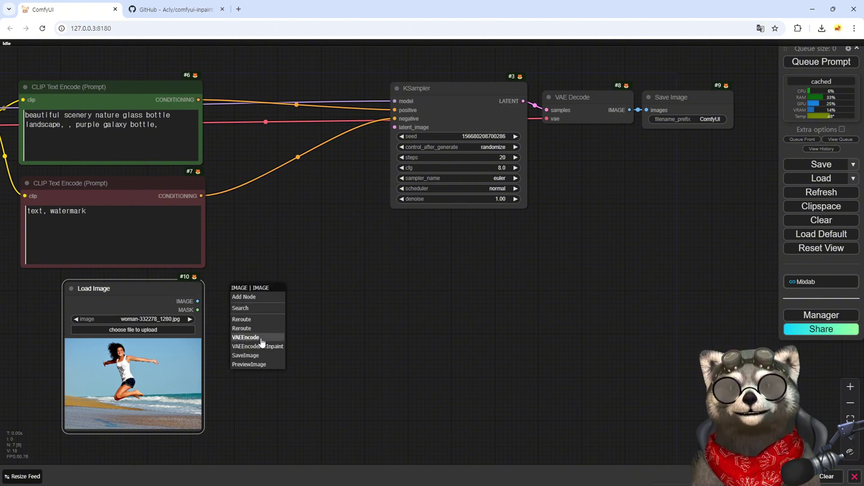
{"action": "left_click", "coordinate": [240, 309]}
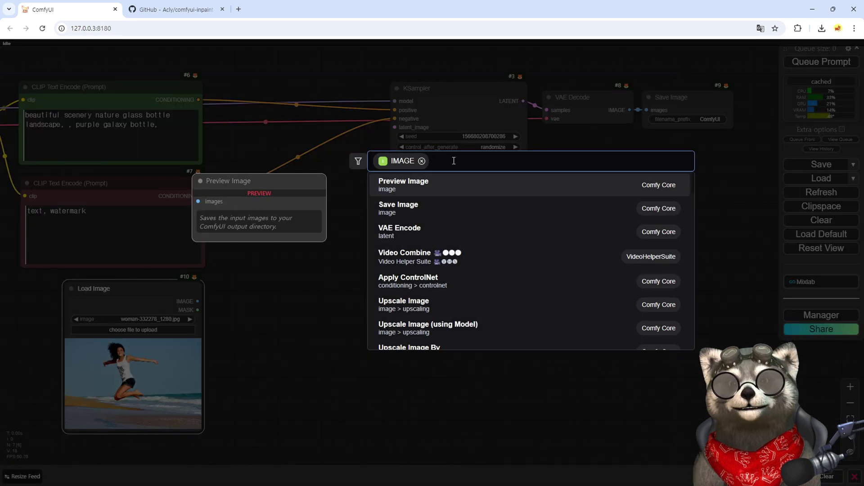
{"action": "type", "text": "VAE En"}
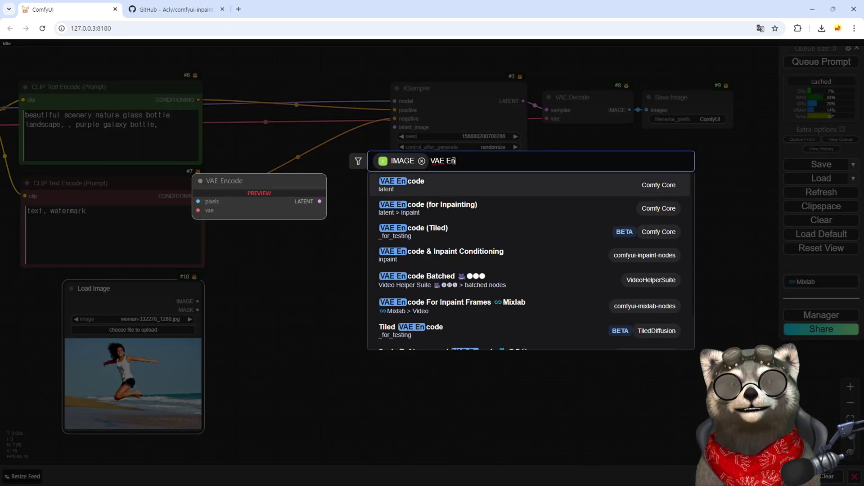
{"action": "type", "text": "code"}
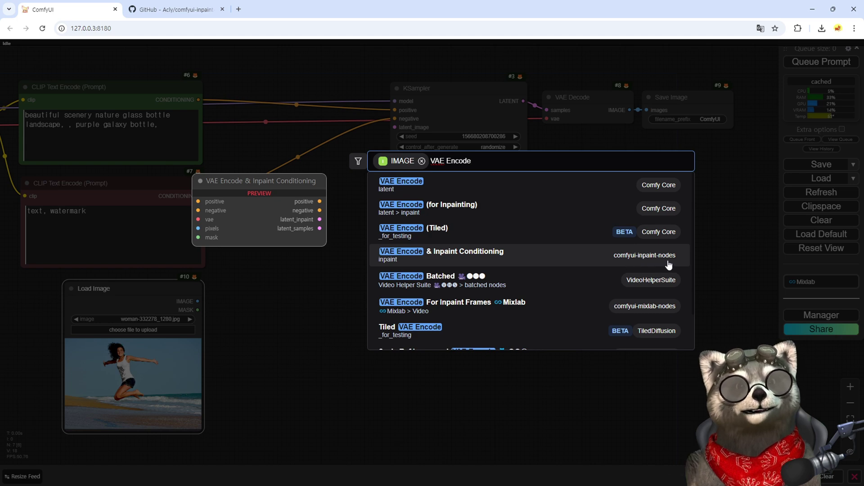
{"action": "left_click", "coordinate": [468, 255]}
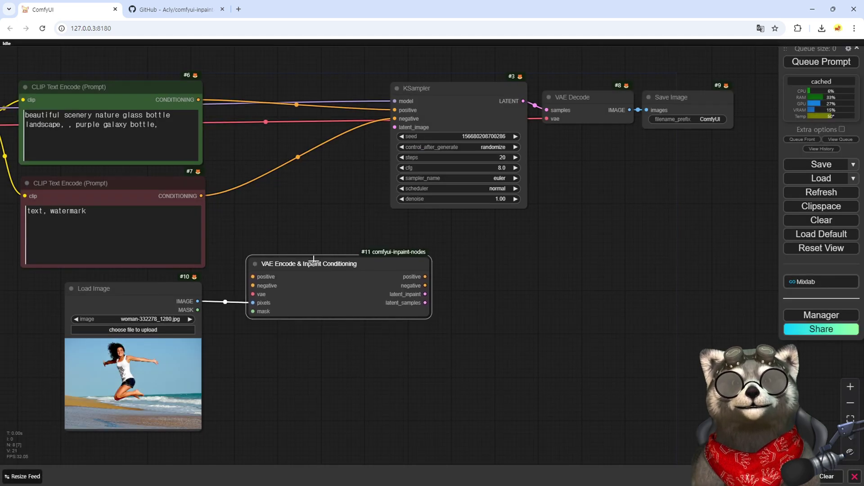
{"action": "left_click_drag", "start_coordinate": [314, 261], "coordinate": [313, 258]}
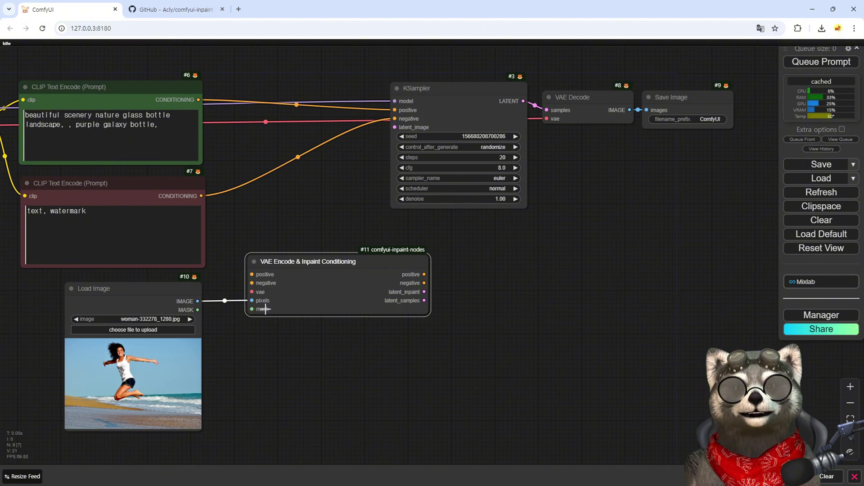
Add an Anything Everywhere node from the checkpoint's VAE output and place it directly below Load Checkpoint
{"action": "scroll", "coordinate": [260, 324], "scroll_direction": "down", "scroll_amount": 2}
{"action": "left_click_drag", "start_coordinate": [53, 297], "coordinate": [222, 318]}
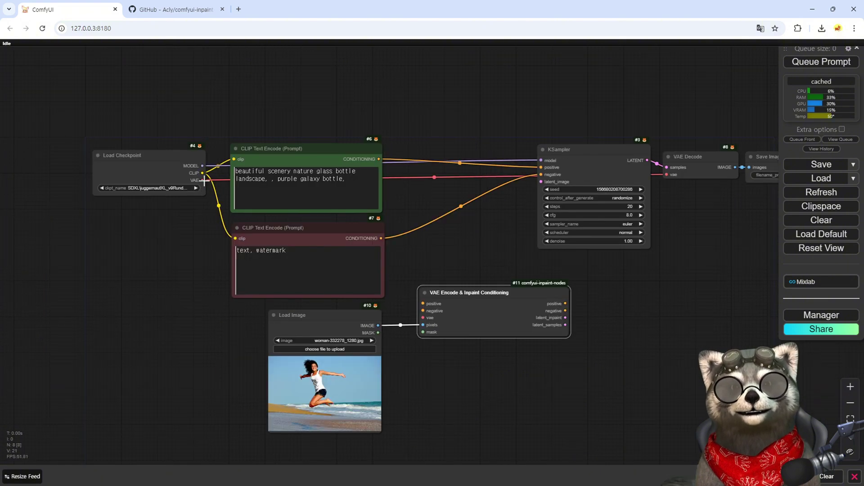
{"action": "left_click_drag", "start_coordinate": [203, 180], "coordinate": [112, 224]}
{"action": "left_click", "coordinate": [129, 247]}
{"action": "type", "text": "ever"}
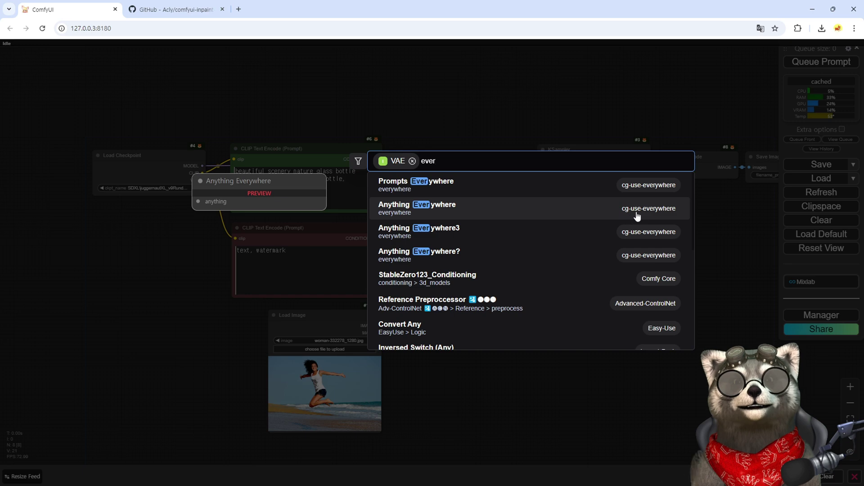
{"action": "left_click", "coordinate": [414, 210]}
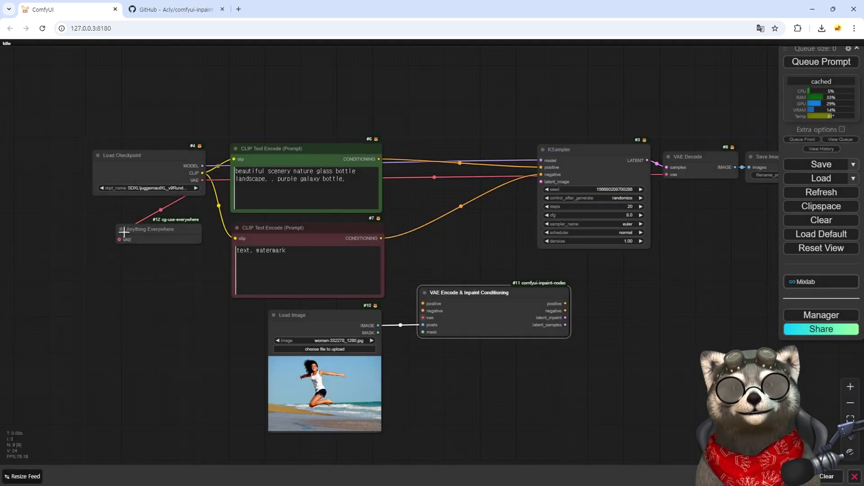
{"action": "left_click_drag", "start_coordinate": [131, 229], "coordinate": [113, 218]}
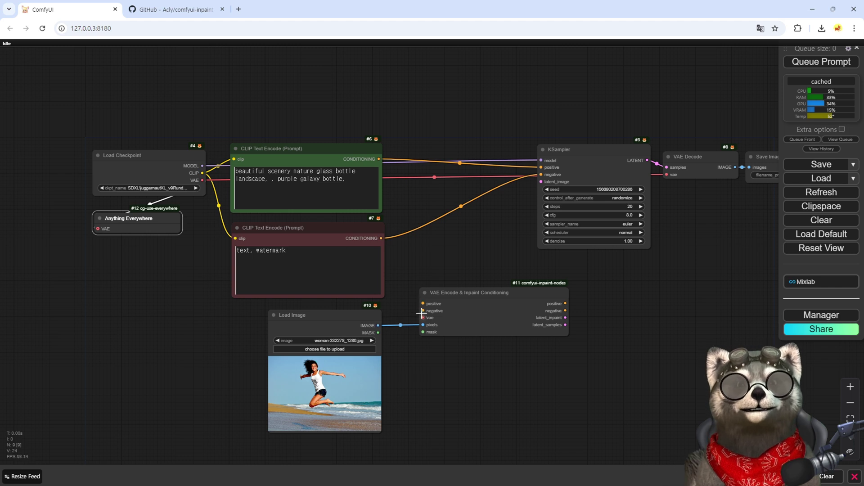
Connect both prompts' CONDITIONING outputs and Load Image's MASK output to the positive, negative and mask inputs of VAE Encode & Inpaint Conditioning
{"action": "left_click_drag", "start_coordinate": [379, 158], "coordinate": [423, 304]}
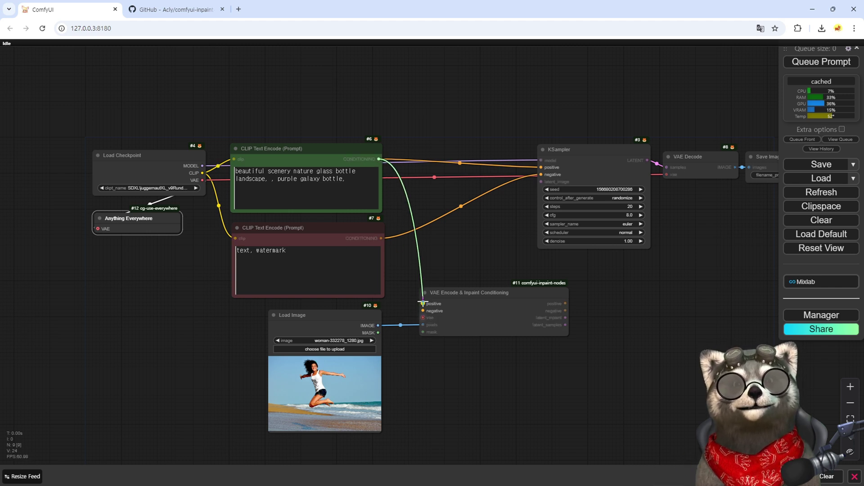
{"action": "left_click_drag", "start_coordinate": [382, 239], "coordinate": [423, 311]}
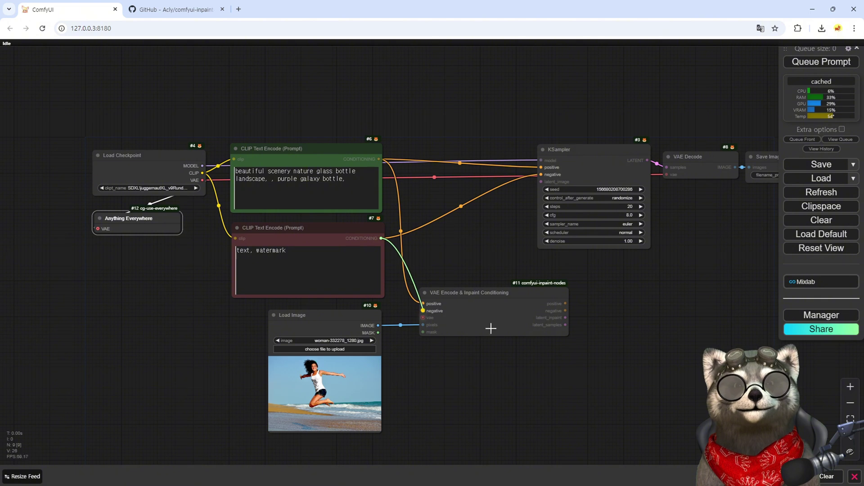
{"action": "left_click_drag", "start_coordinate": [381, 332], "coordinate": [424, 334]}
{"action": "left_click_drag", "start_coordinate": [440, 391], "coordinate": [428, 359]}
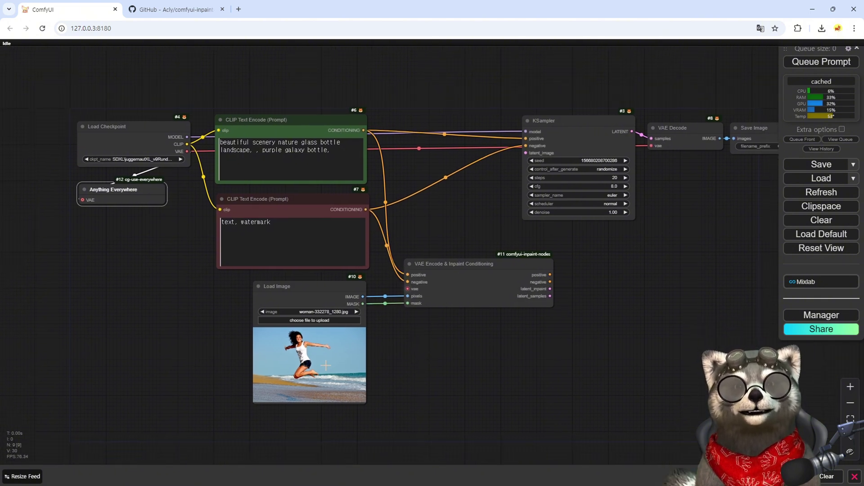
Open the loaded image in MaskEditor, enlarge the brush, paint a mask over the whole jumping woman and save it to the node
{"action": "right_click", "coordinate": [305, 358]}
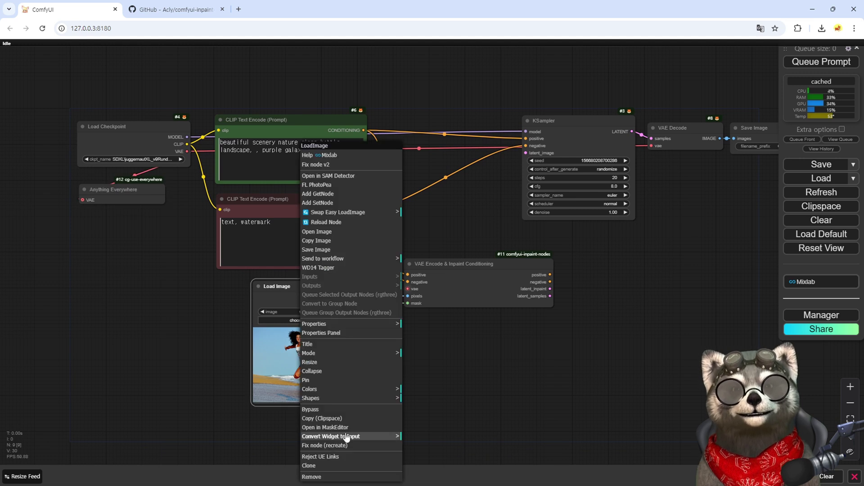
{"action": "left_click", "coordinate": [295, 429]}
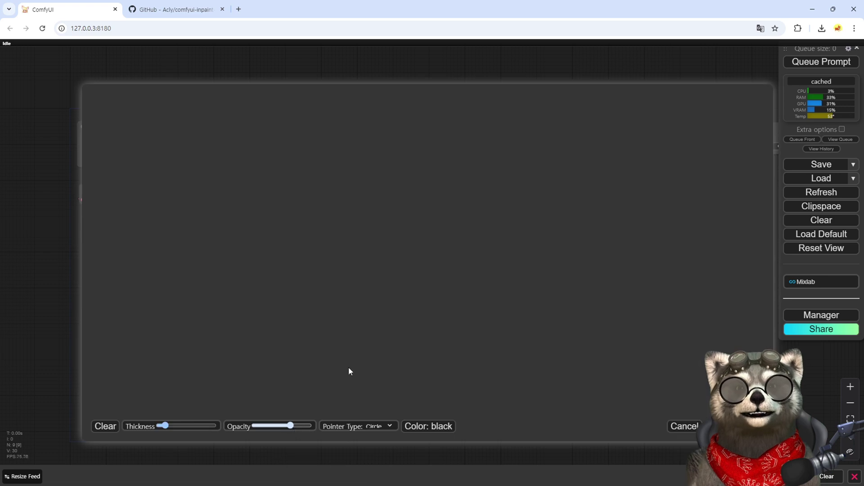
{"action": "scroll", "coordinate": [368, 316], "scroll_direction": "up", "scroll_amount": 5}
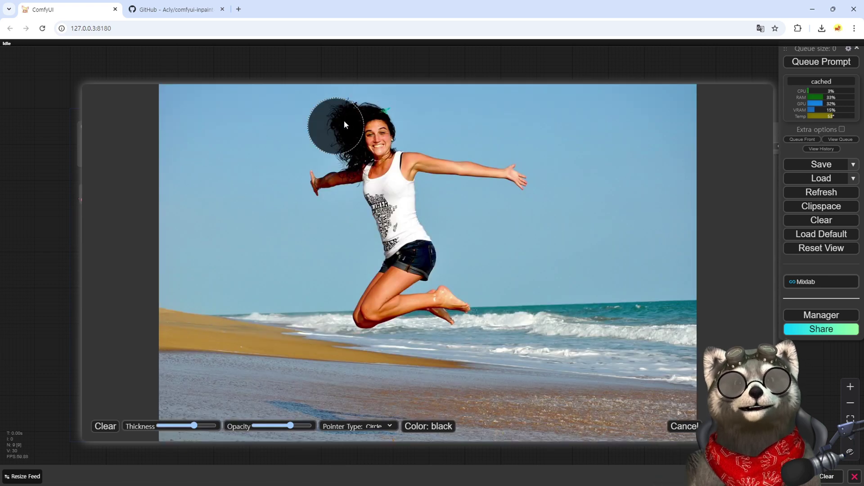
{"action": "mouse_move", "coordinate": [345, 125]}
{"action": "left_mouse_down"}
{"action": "mouse_move", "coordinate": [448, 174]}
{"action": "mouse_move", "coordinate": [520, 175]}
{"action": "mouse_move", "coordinate": [418, 175]}
{"action": "mouse_move", "coordinate": [409, 225]}
{"action": "mouse_move", "coordinate": [424, 248]}
{"action": "mouse_move", "coordinate": [412, 288]}
{"action": "mouse_move", "coordinate": [441, 289]}
{"action": "mouse_move", "coordinate": [442, 308]}
{"action": "mouse_move", "coordinate": [375, 325]}
{"action": "mouse_move", "coordinate": [379, 293]}
{"action": "mouse_move", "coordinate": [397, 262]}
{"action": "mouse_move", "coordinate": [371, 186]}
{"action": "left_mouse_up"}
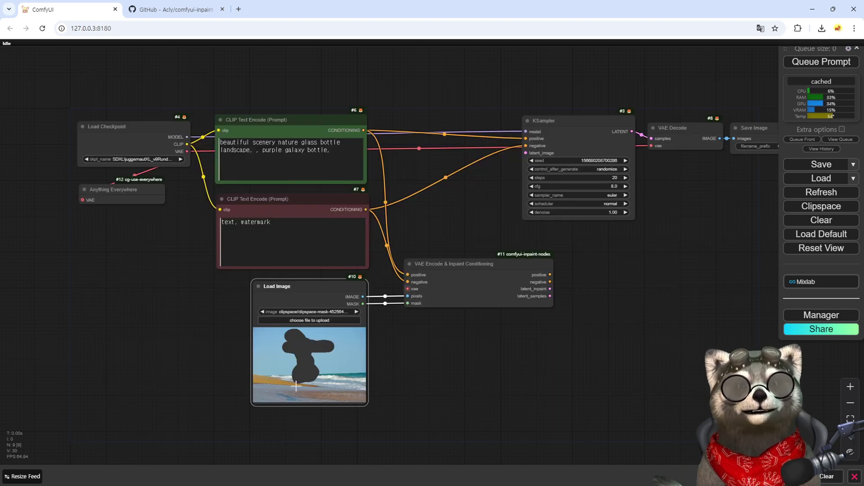
Connect the positive and negative outputs of VAE Encode & Inpaint Conditioning to the matching KSampler inputs
{"action": "left_click_drag", "start_coordinate": [483, 339], "coordinate": [390, 347]}
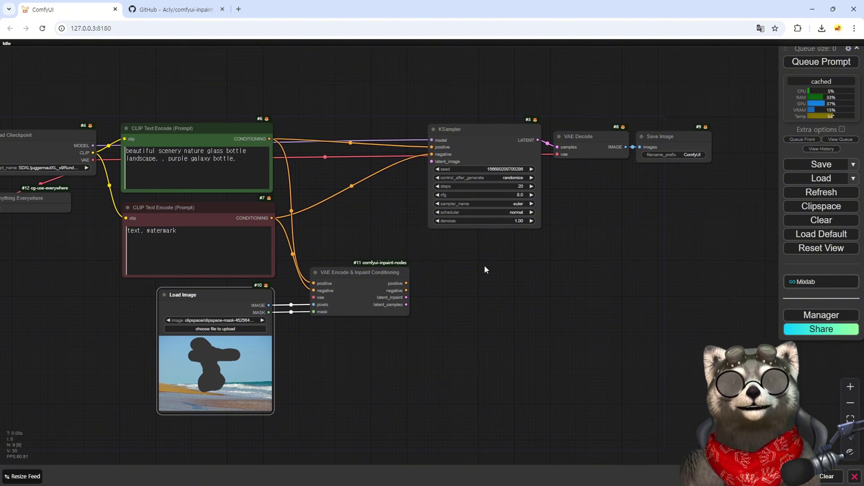
{"action": "left_click_drag", "start_coordinate": [406, 284], "coordinate": [431, 147]}
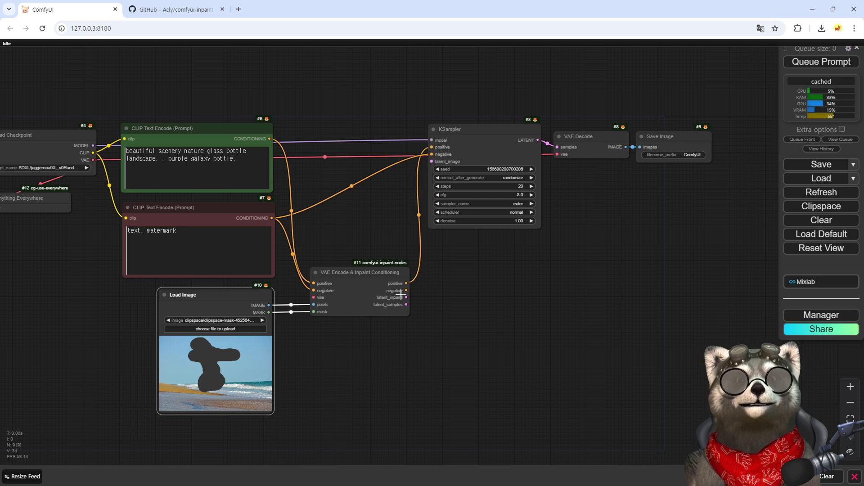
{"action": "left_click_drag", "start_coordinate": [406, 291], "coordinate": [431, 154]}
Shift the KSampler, VAE Decode and Save Image nodes to the right together and connect latent_samples to KSampler's latent_image input
{"action": "left_click_drag", "start_coordinate": [774, 292], "coordinate": [480, 89], "text": "ctrl"}
{"action": "left_click_drag", "start_coordinate": [484, 144], "coordinate": [571, 163]}
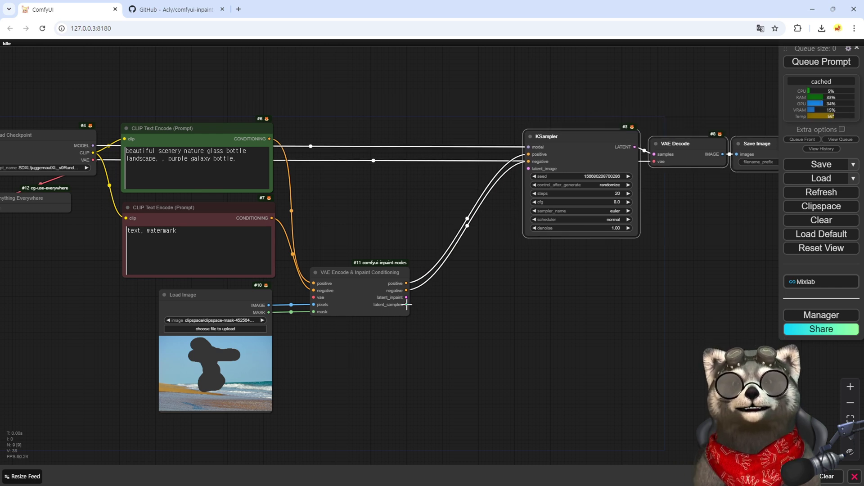
{"action": "left_click_drag", "start_coordinate": [407, 304], "coordinate": [529, 170]}
Add an Apply Fooocus Inpaint node from the latent_inpaint output and place it below and to the right of VAE Encode & Inpaint Conditioning
{"action": "scroll", "coordinate": [494, 128], "scroll_direction": "up", "scroll_amount": 2}
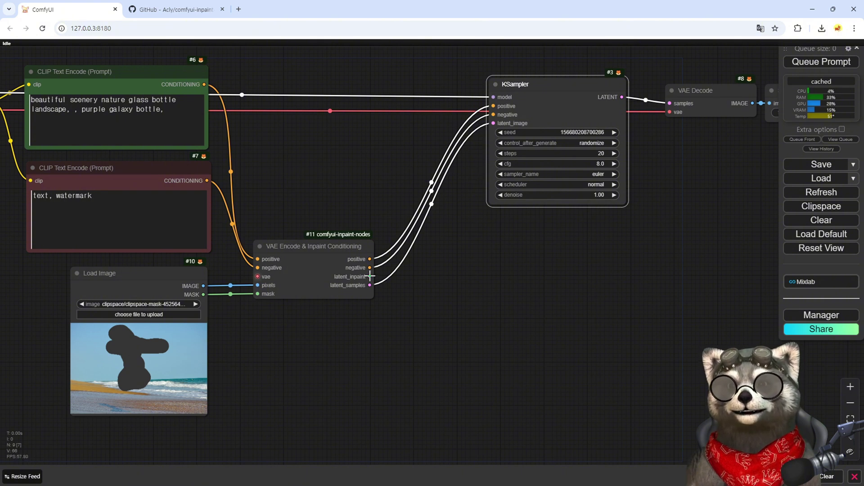
{"action": "left_click_drag", "start_coordinate": [369, 276], "coordinate": [265, 340]}
{"action": "left_click", "coordinate": [270, 345]}
{"action": "type", "text": "Apply"}
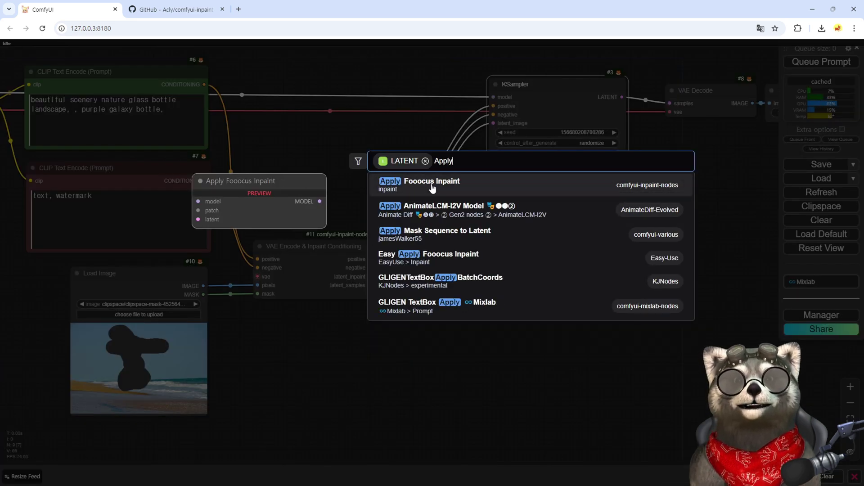
{"action": "left_click", "coordinate": [468, 193]}
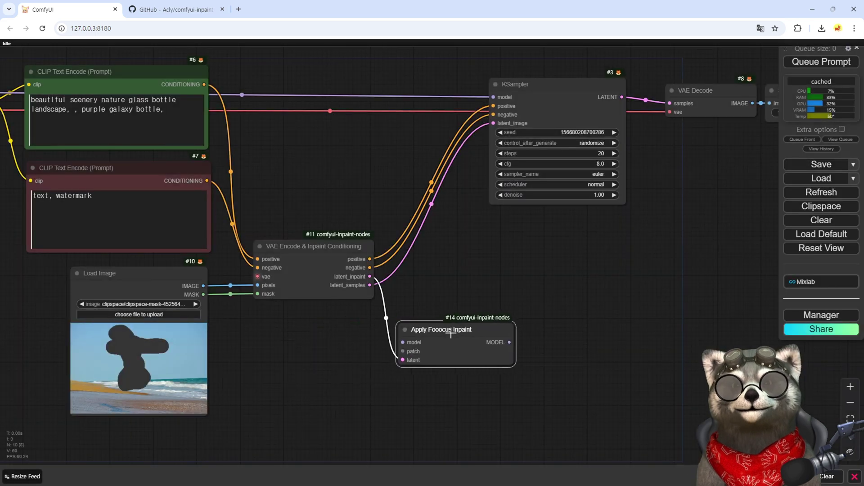
{"action": "left_click_drag", "start_coordinate": [451, 334], "coordinate": [475, 326]}
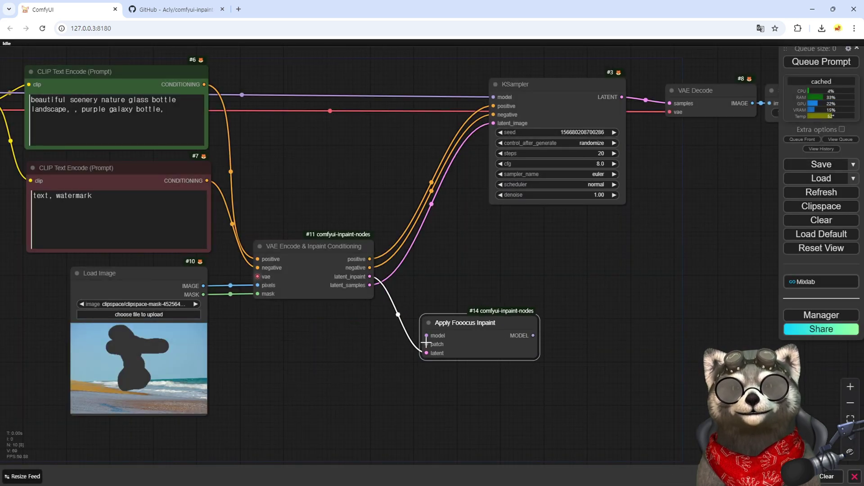
Add a Load Fooocus Inpaint node feeding the patch input of Apply Fooocus Inpaint and place it under VAE Encode & Inpaint Conditioning
{"action": "left_click_drag", "start_coordinate": [426, 344], "coordinate": [364, 350]}
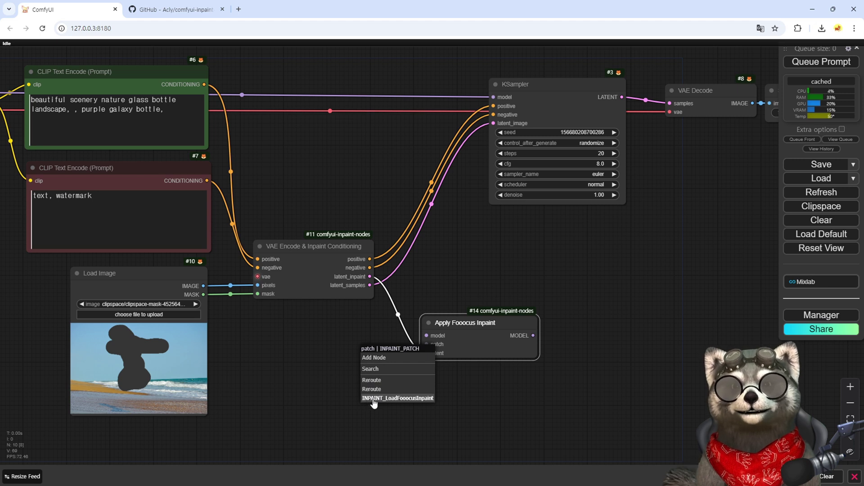
{"action": "left_click", "coordinate": [373, 399]}
{"action": "left_click_drag", "start_coordinate": [445, 349], "coordinate": [321, 332]}
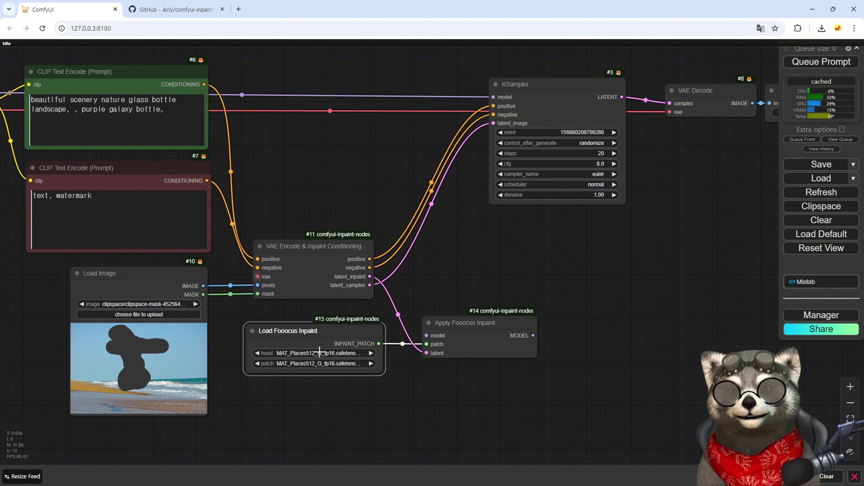
Set Load Fooocus Inpaint's head to fooocus_inpaint_head.pth and patch to inpaint_v26.fooocus.patch, then narrow the node and align it under the encode node
{"action": "scroll", "coordinate": [270, 366], "scroll_direction": "up", "scroll_amount": 10}
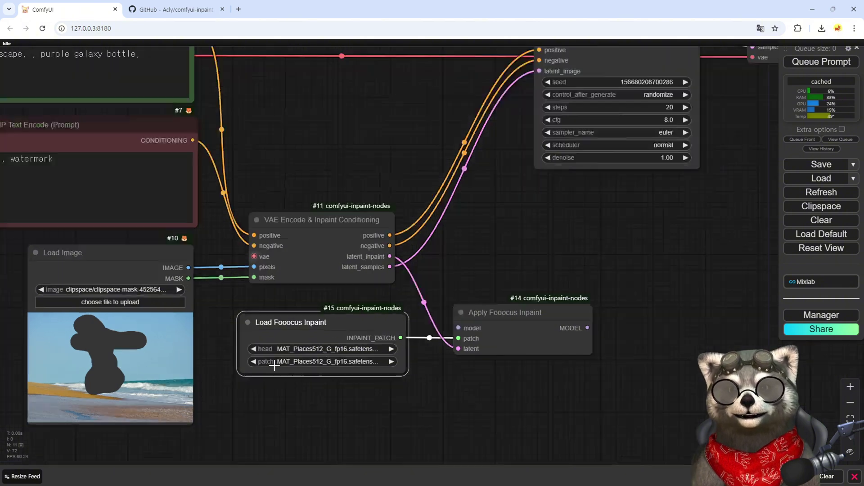
{"action": "left_click", "coordinate": [268, 331]}
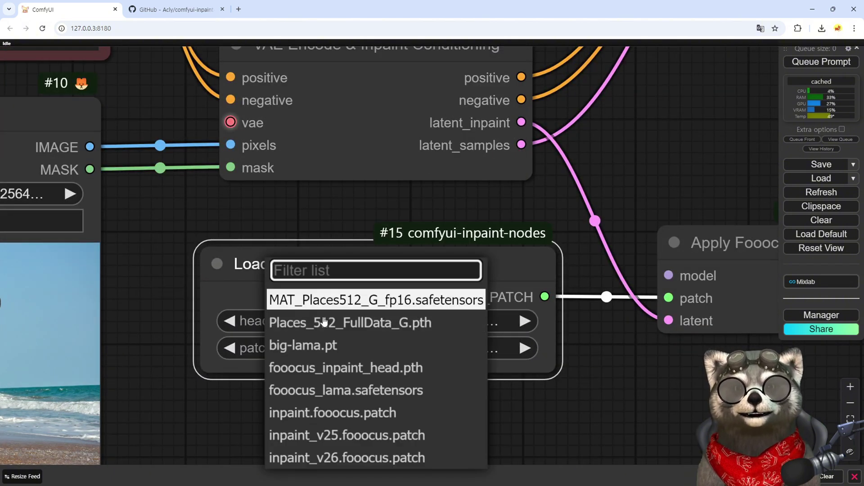
{"action": "left_click", "coordinate": [360, 368]}
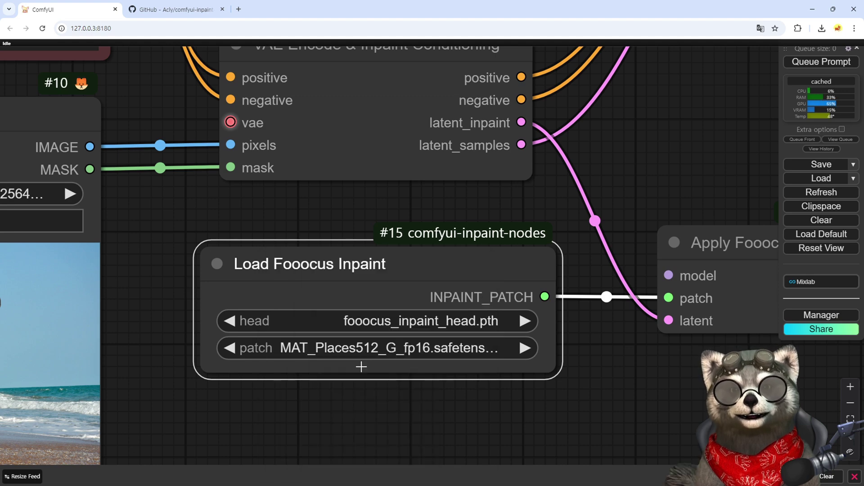
{"action": "left_click", "coordinate": [359, 350]}
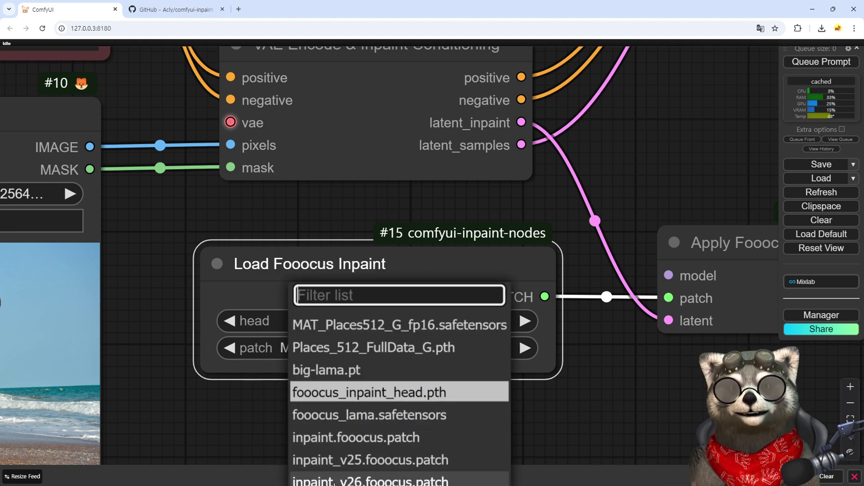
{"action": "scroll", "coordinate": [338, 460], "scroll_direction": "down", "scroll_amount": 4}
{"action": "scroll", "coordinate": [339, 463], "scroll_direction": "down", "scroll_amount": 1}
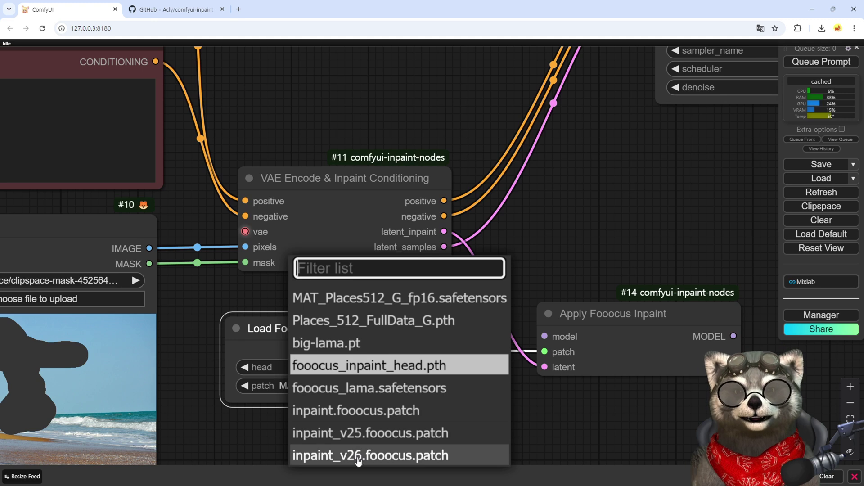
{"action": "left_click", "coordinate": [358, 456]}
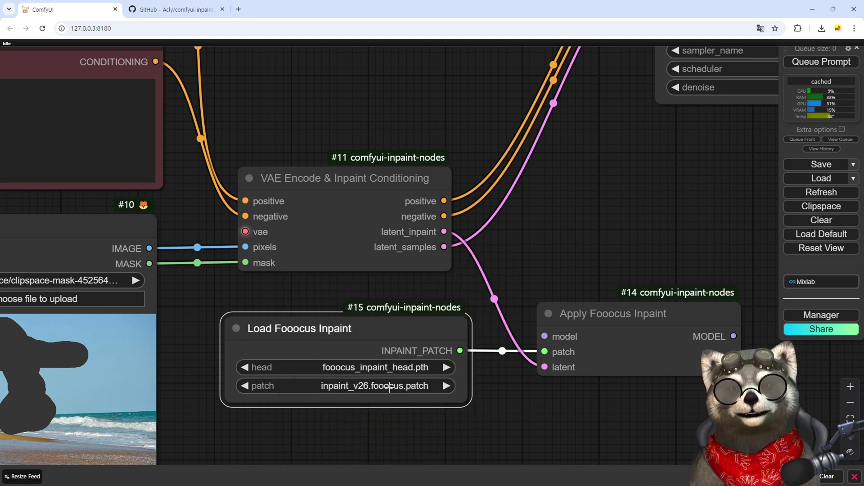
{"action": "left_click_drag", "start_coordinate": [466, 402], "coordinate": [426, 399]}
{"action": "left_click_drag", "start_coordinate": [329, 335], "coordinate": [348, 338]}
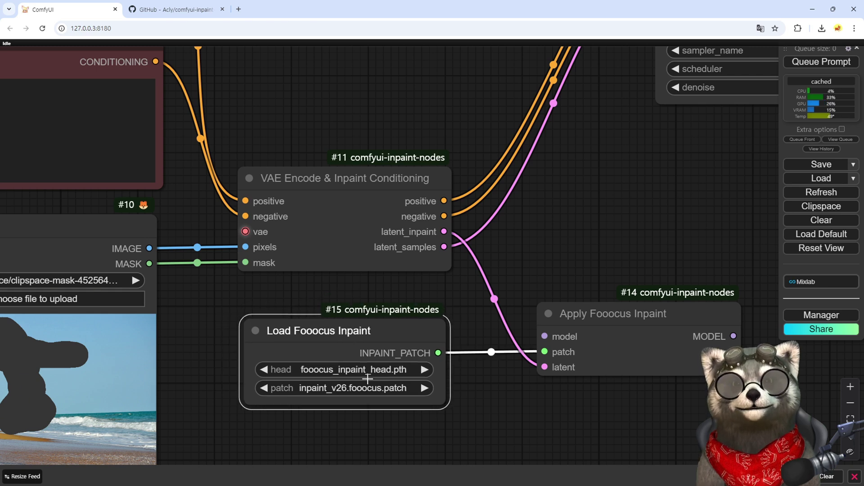
Switch to the comfyui-inpaint-nodes GitHub page and open the linked lllyasviel/fooocus_inpaint model files on Hugging Face
{"action": "left_click", "coordinate": [180, 10]}
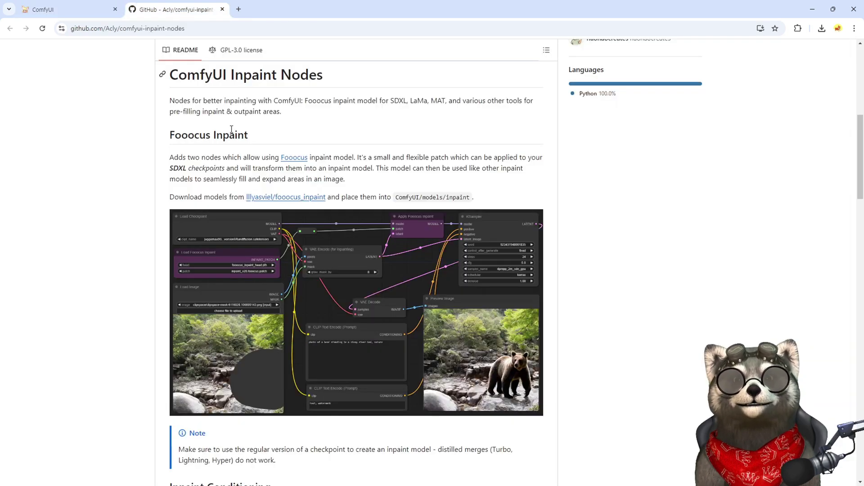
{"action": "left_click", "coordinate": [282, 198]}
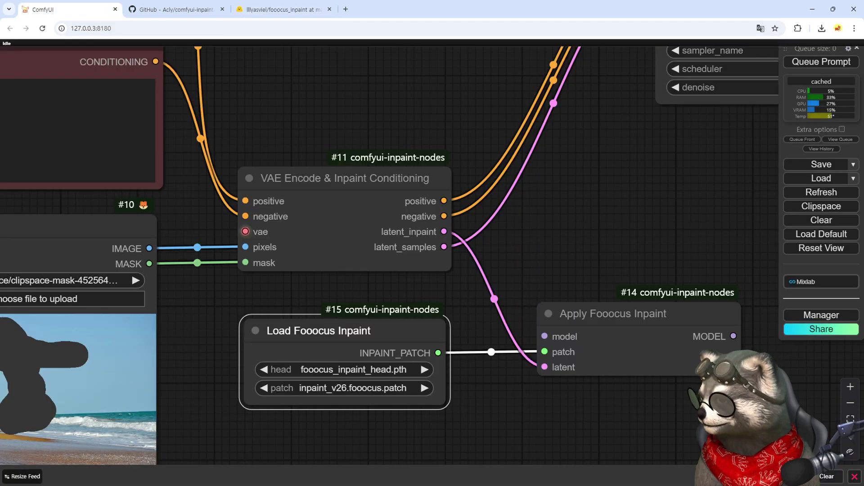
Switch to File Explorer and open the Data/Packages/ComfyUI/models/inpaint folder
{"action": "key", "text": "alt+Tab"}
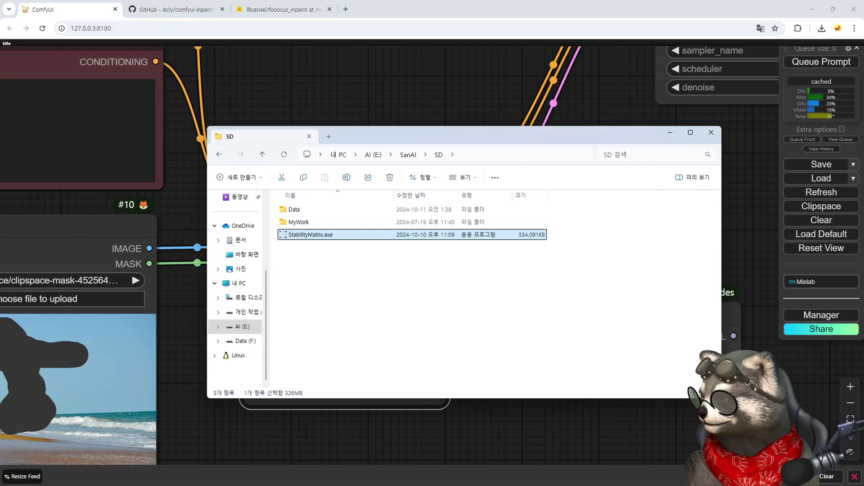
{"action": "double_click", "coordinate": [298, 211]}
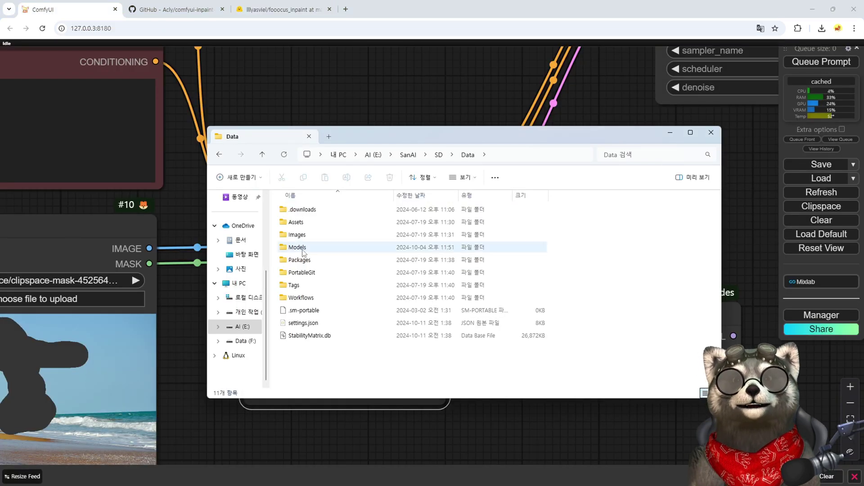
{"action": "double_click", "coordinate": [300, 260]}
{"action": "left_click", "coordinate": [306, 211]}
{"action": "double_click", "coordinate": [306, 212]}
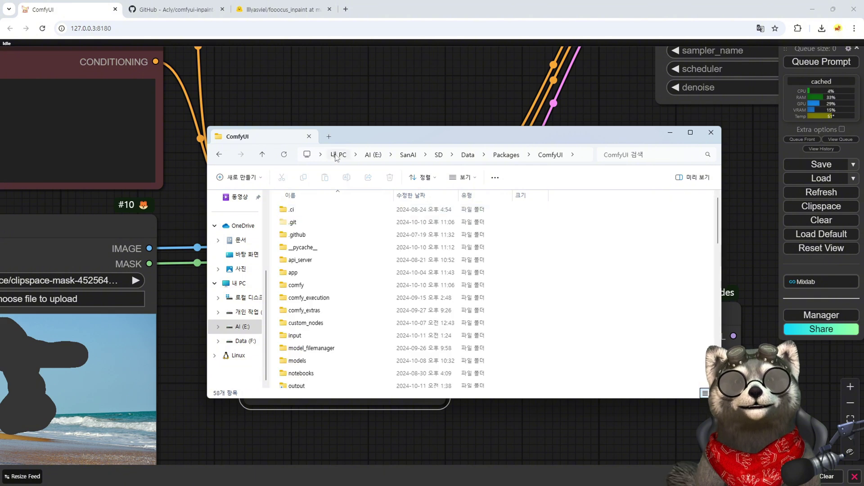
{"action": "left_click_drag", "start_coordinate": [366, 134], "coordinate": [470, 70]}
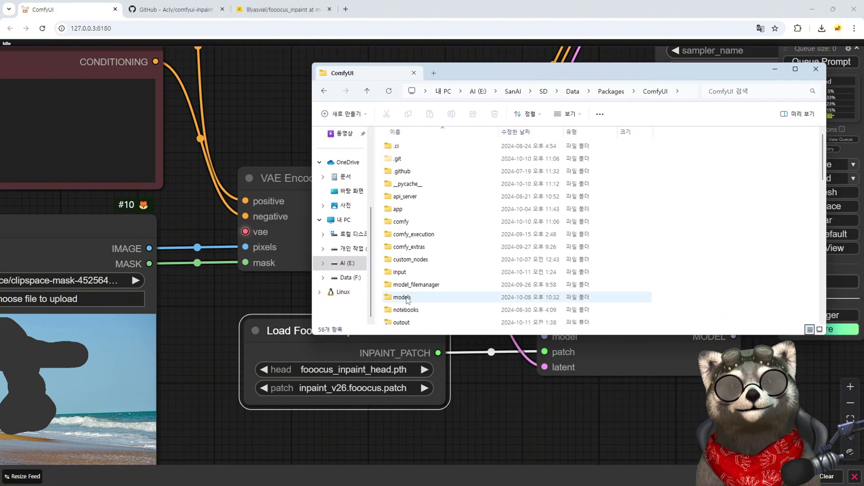
{"action": "double_click", "coordinate": [402, 297]}
{"action": "scroll", "coordinate": [410, 230], "scroll_direction": "down", "scroll_amount": 3}
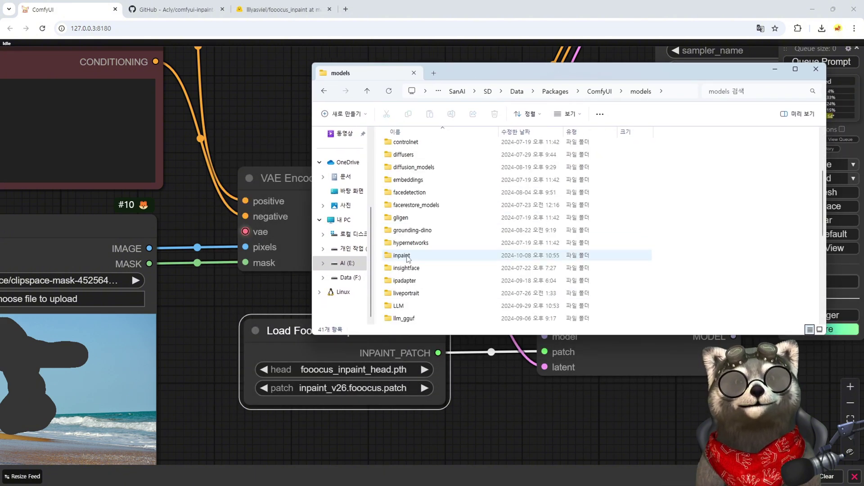
{"action": "double_click", "coordinate": [412, 255]}
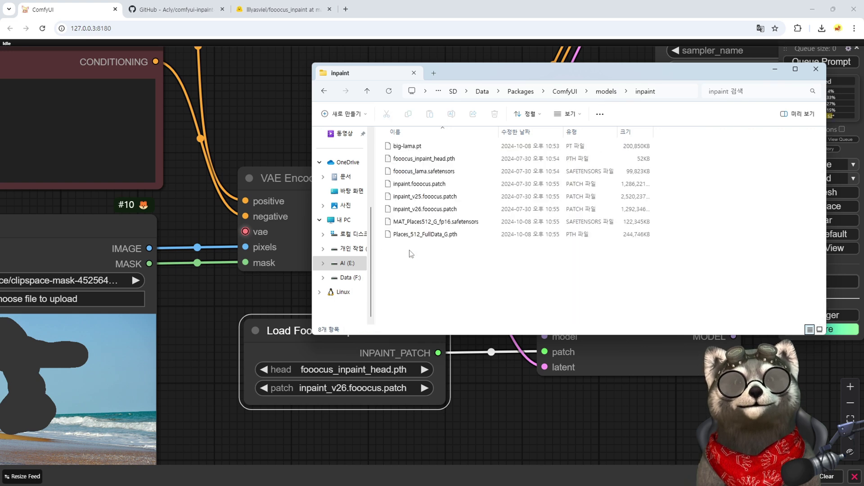
Check the inpaint folder for the Fooocus model files, big-lama.pt, MAT_Places512_G_fp16.safetensors and Places_512_FullData_G.pth
{"action": "left_click", "coordinate": [415, 162]}
{"action": "left_click", "coordinate": [426, 235], "text": "shift"}
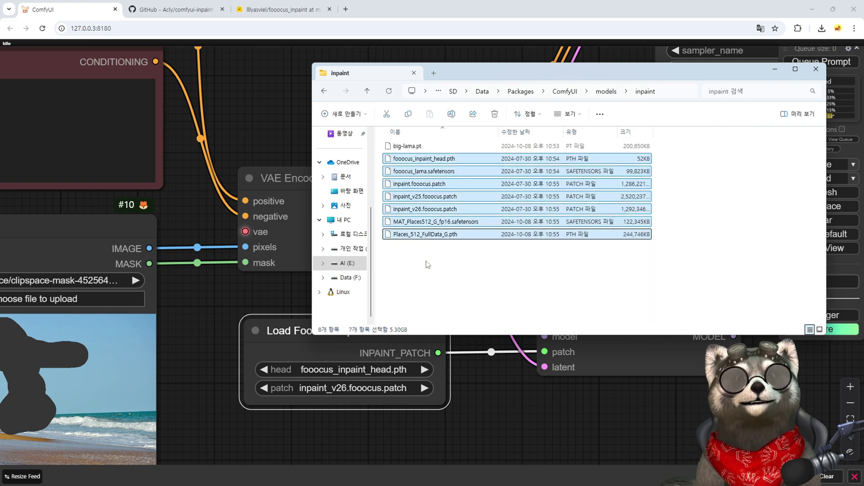
{"action": "left_click", "coordinate": [450, 266]}
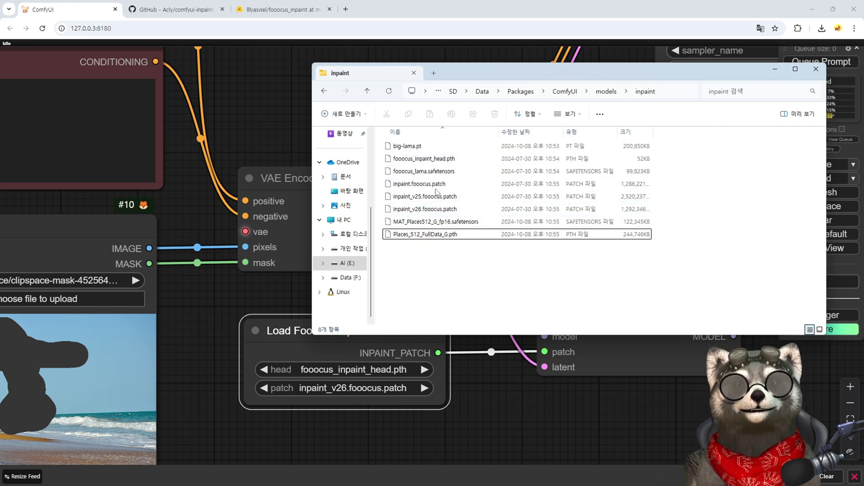
{"action": "left_click", "coordinate": [412, 147]}
{"action": "left_click", "coordinate": [405, 221], "text": "ctrl"}
{"action": "left_click", "coordinate": [403, 232], "text": "ctrl"}
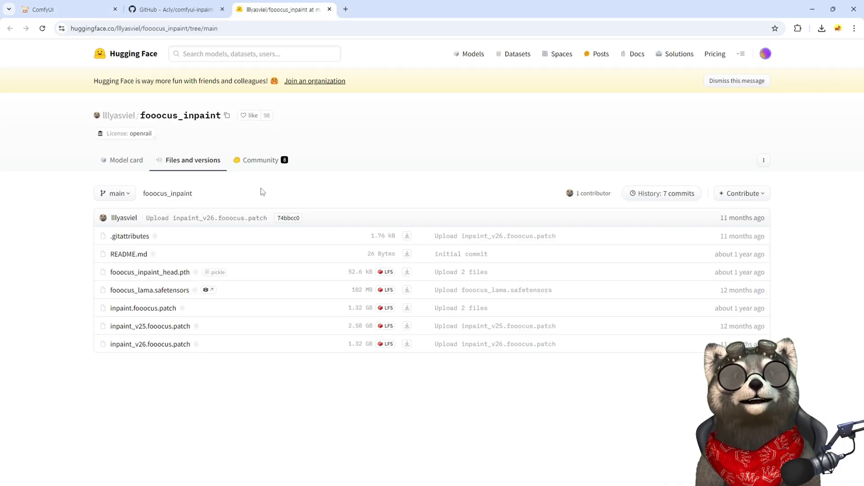
Switch back to the comfyui-inpaint-nodes GitHub page and look further down its README
{"action": "left_click", "coordinate": [174, 9]}
{"action": "scroll", "coordinate": [168, 279], "scroll_direction": "down", "scroll_amount": 14}
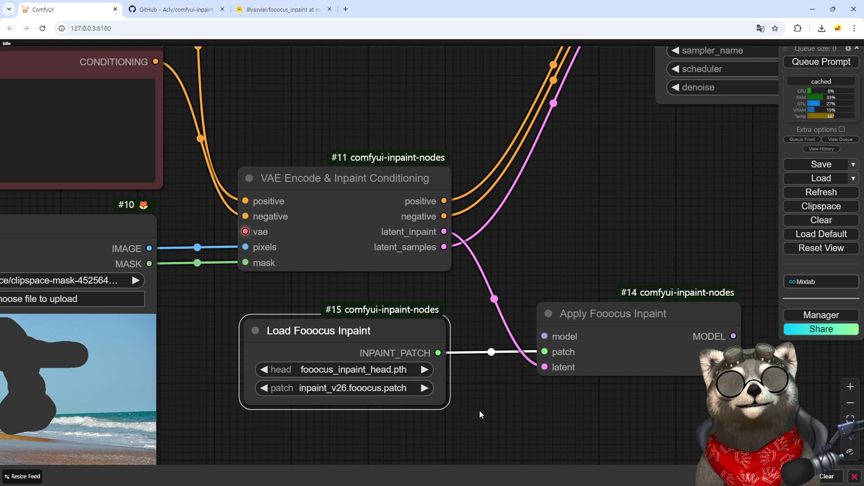
Broadcast the checkpoint's MODEL output through a new Anything Everywhere node, replacing its direct link to the KSampler
{"action": "scroll", "coordinate": [479, 410], "scroll_direction": "down", "scroll_amount": 6}
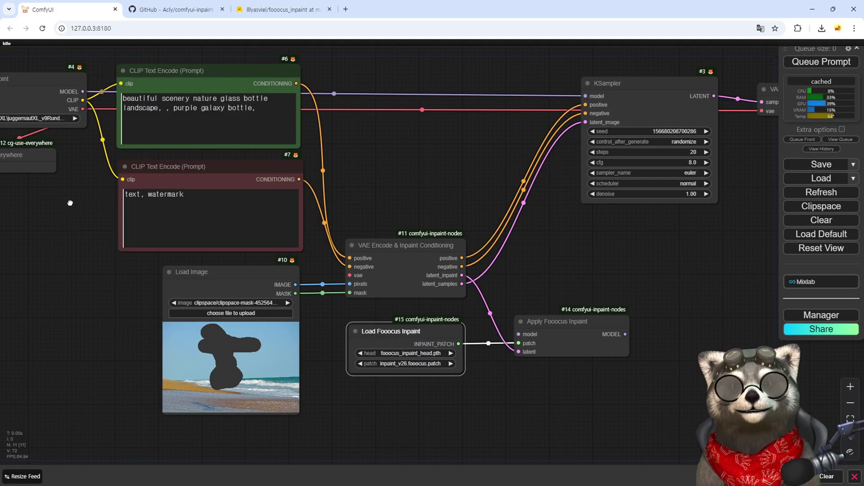
{"action": "left_click_drag", "start_coordinate": [68, 201], "coordinate": [177, 264]}
{"action": "left_click_drag", "start_coordinate": [205, 227], "coordinate": [143, 160]}
{"action": "left_click", "coordinate": [122, 173]}
{"action": "type", "text": "eve"}
{"action": "left_click", "coordinate": [429, 212]}
{"action": "left_click_drag", "start_coordinate": [709, 232], "coordinate": [609, 145]}
{"action": "left_click_drag", "start_coordinate": [688, 354], "coordinate": [463, 213]}
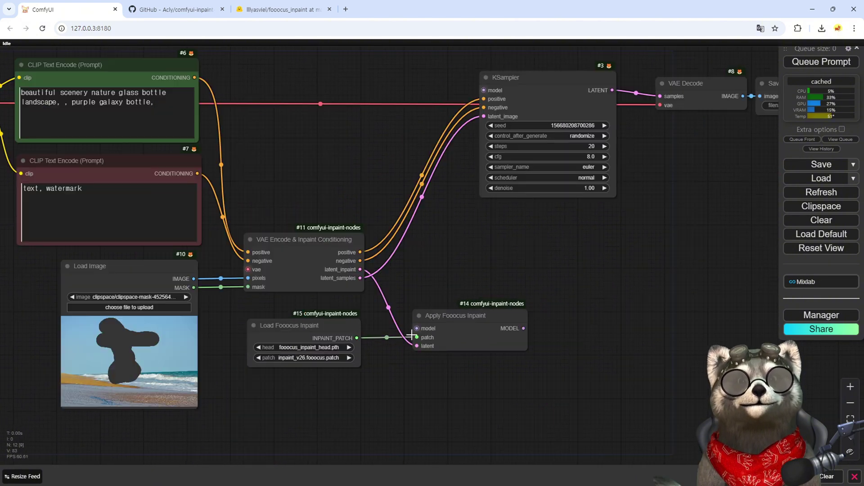
Connect the Apply Fooocus Inpaint MODEL output to the KSampler's model input and tidy the positions of both nodes
{"action": "left_click_drag", "start_coordinate": [450, 318], "coordinate": [442, 318]}
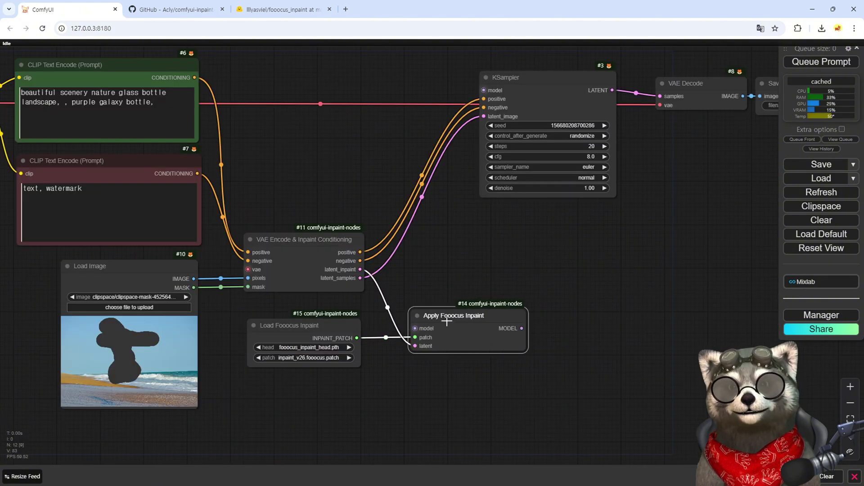
{"action": "left_click_drag", "start_coordinate": [516, 329], "coordinate": [484, 90]}
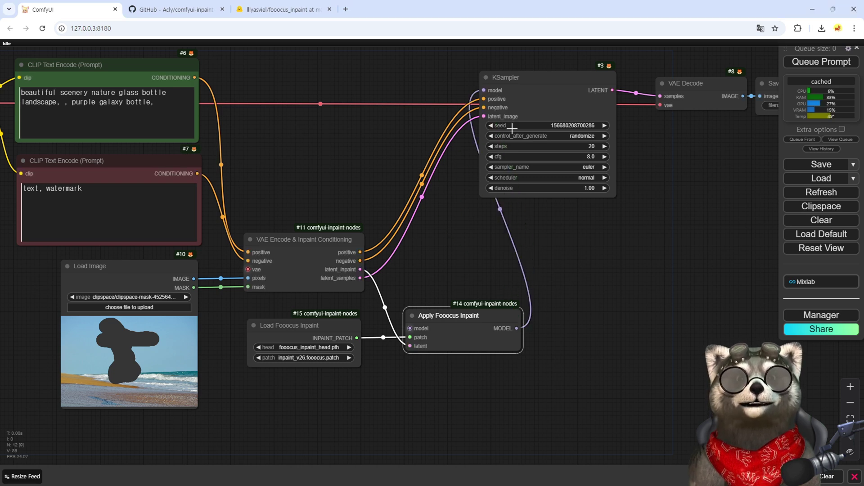
{"action": "left_click", "coordinate": [536, 85]}
{"action": "left_click_drag", "start_coordinate": [537, 84], "coordinate": [551, 88]}
{"action": "left_click_drag", "start_coordinate": [481, 229], "coordinate": [433, 265]}
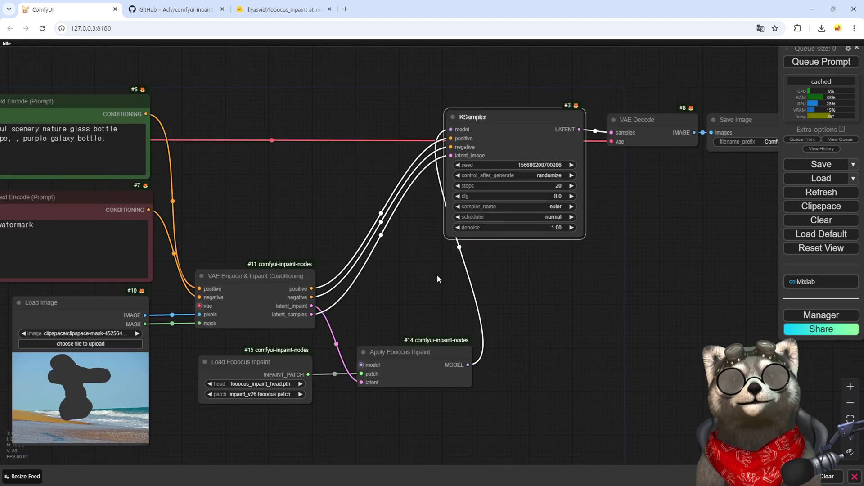
Set the KSampler's steps to 30 and its cfg to 5
{"action": "left_click_drag", "start_coordinate": [566, 283], "coordinate": [499, 300]}
{"action": "left_click", "coordinate": [492, 202]}
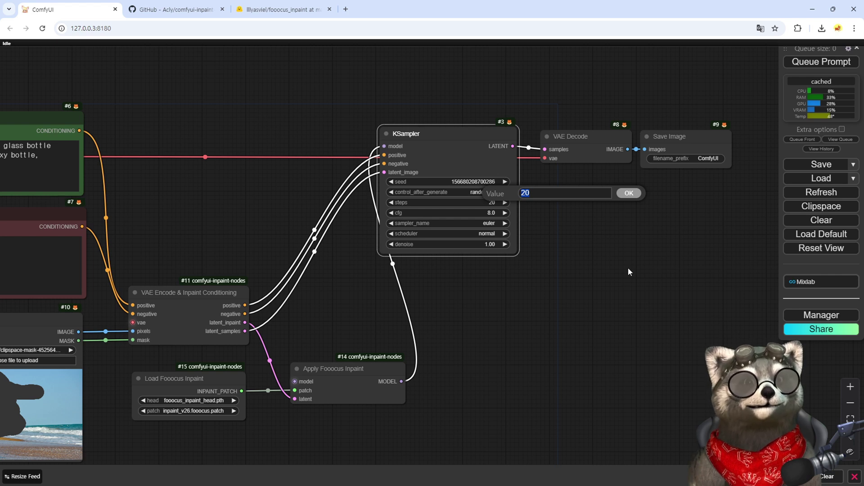
{"action": "type", "text": "30"}
{"action": "key", "text": "Return"}
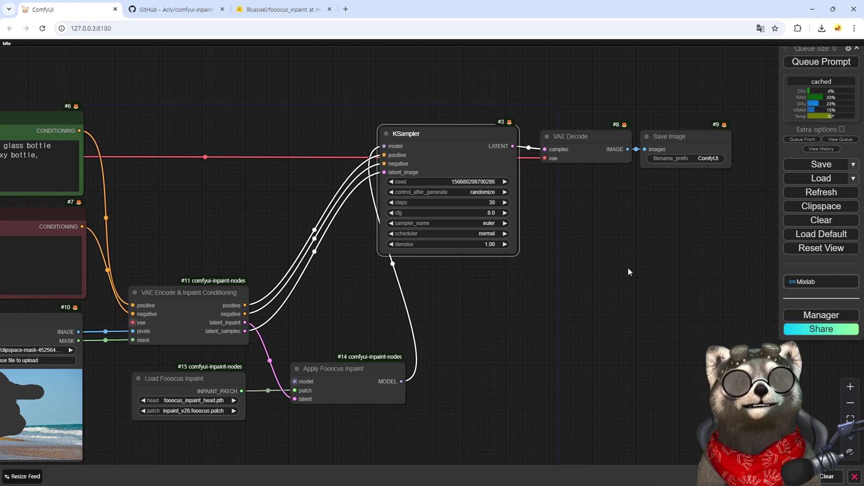
{"action": "left_click", "coordinate": [491, 212]}
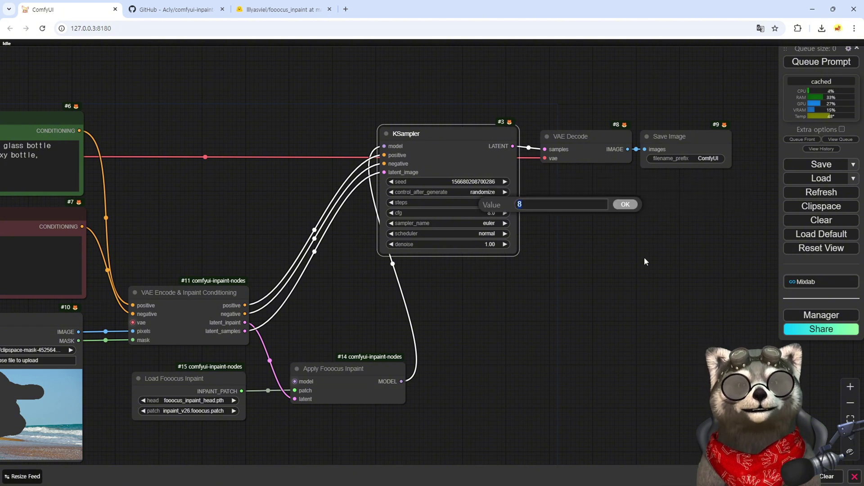
{"action": "type", "text": "5"}
{"action": "key", "text": "Return"}
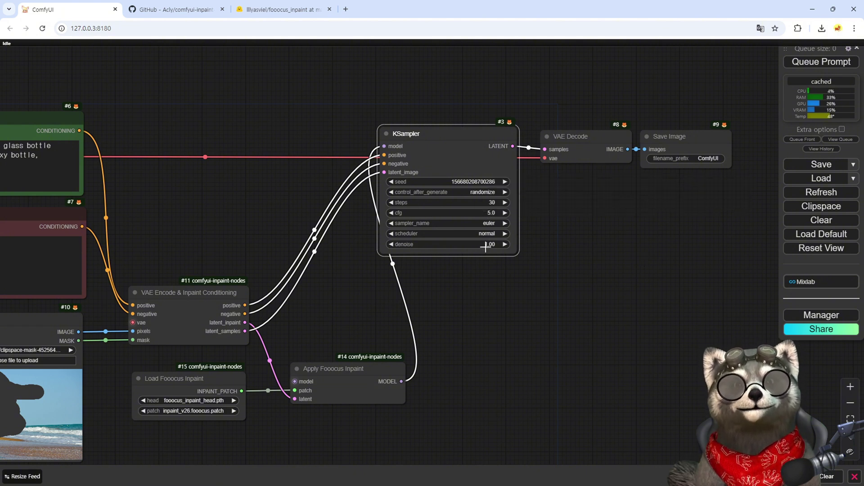
Set the KSampler's sampler to dpmpp_2m_sde_gpu and its scheduler to karras
{"action": "left_click", "coordinate": [482, 223]}
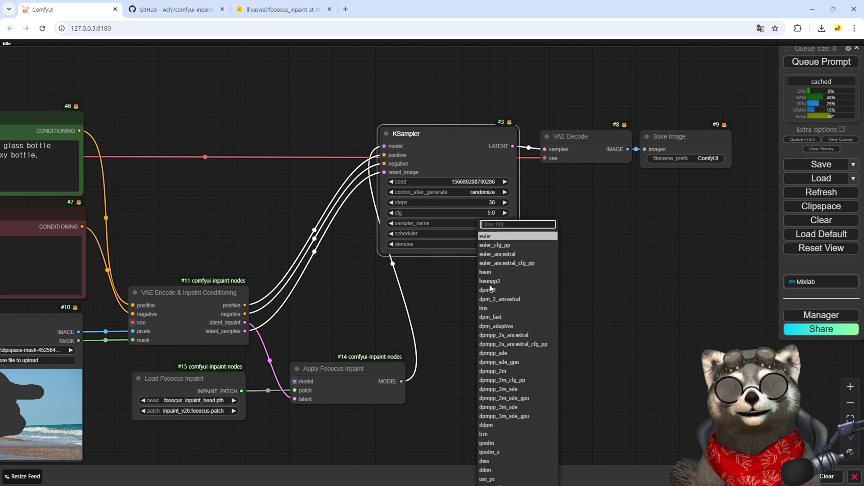
{"action": "left_click", "coordinate": [503, 398]}
{"action": "left_click", "coordinate": [471, 234]}
{"action": "left_click", "coordinate": [486, 240]}
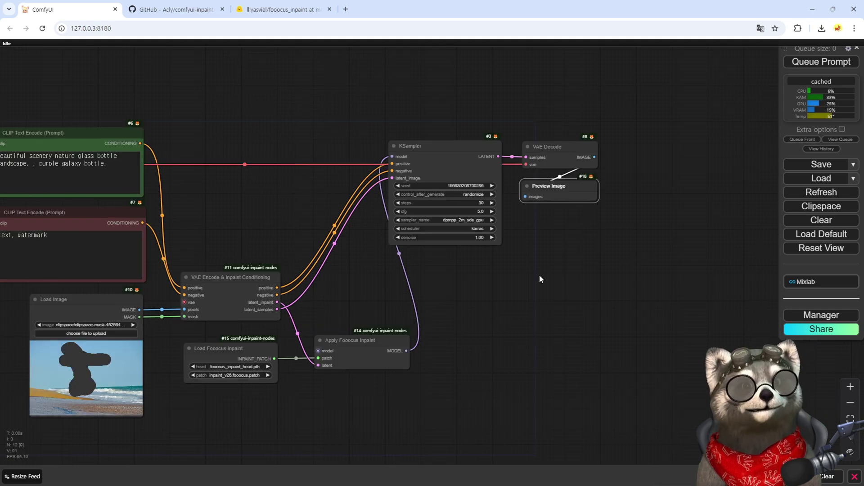
Arrange the inpaint conditioning, Load Fooocus Inpaint and Apply Fooocus Inpaint nodes more compactly and run the workflow
{"action": "left_click_drag", "start_coordinate": [223, 279], "coordinate": [233, 218]}
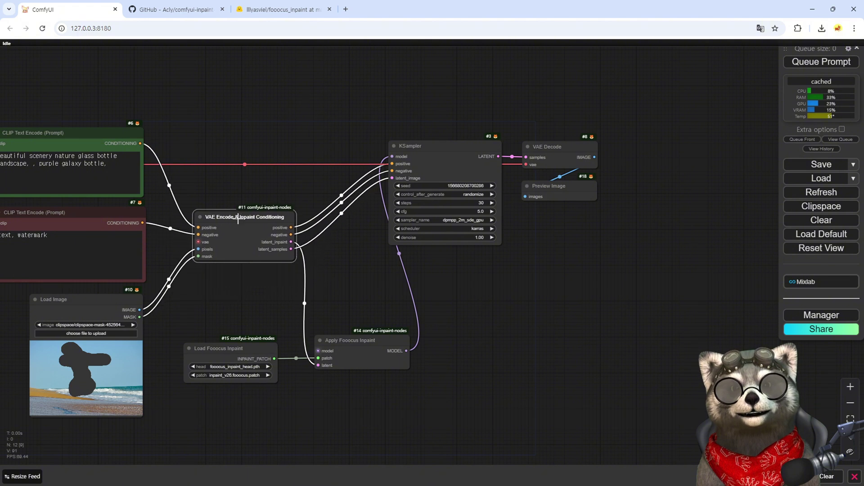
{"action": "left_click_drag", "start_coordinate": [251, 344], "coordinate": [258, 276]}
{"action": "left_click_drag", "start_coordinate": [362, 344], "coordinate": [360, 278]}
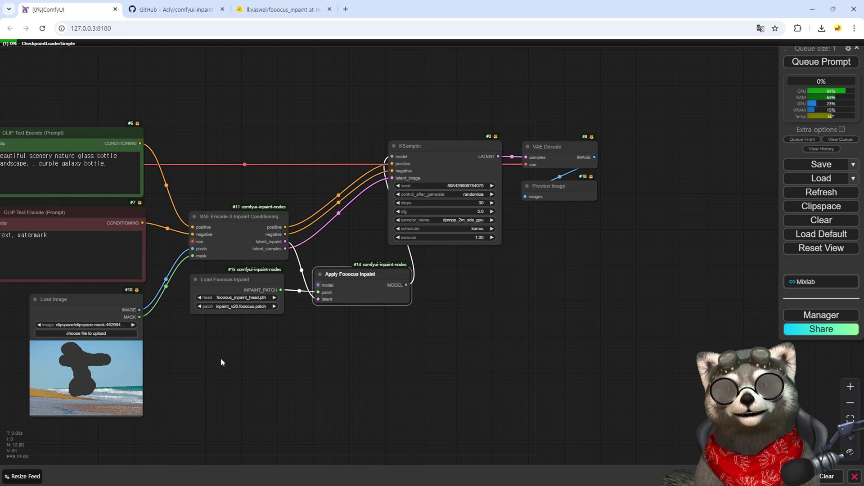
{"action": "left_click_drag", "start_coordinate": [198, 364], "coordinate": [406, 376]}
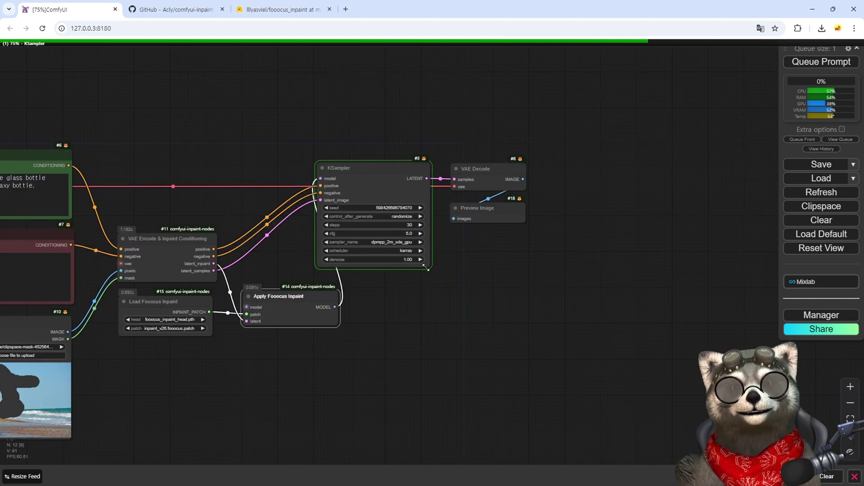
{"action": "left_click_drag", "start_coordinate": [312, 297], "coordinate": [299, 305]}
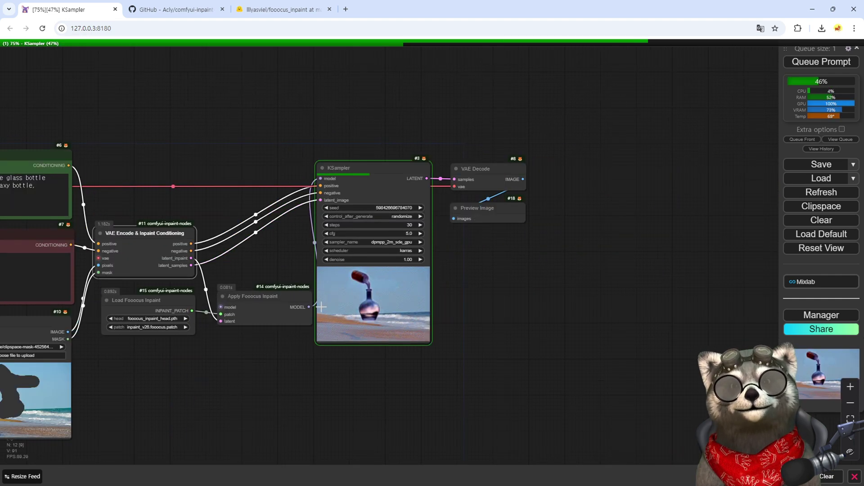
Replace the positive prompt with "background"
{"action": "left_click_drag", "start_coordinate": [222, 380], "coordinate": [291, 393]}
{"action": "left_click", "coordinate": [166, 219]}
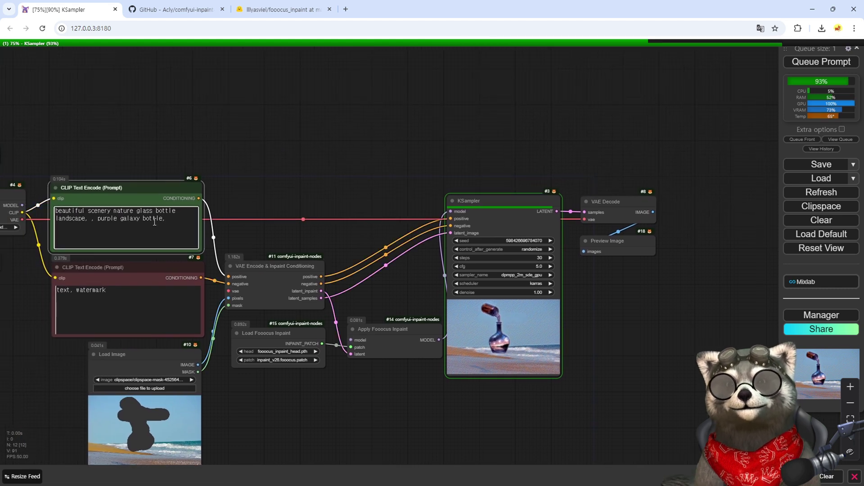
{"action": "key", "text": "ctrl+a"}
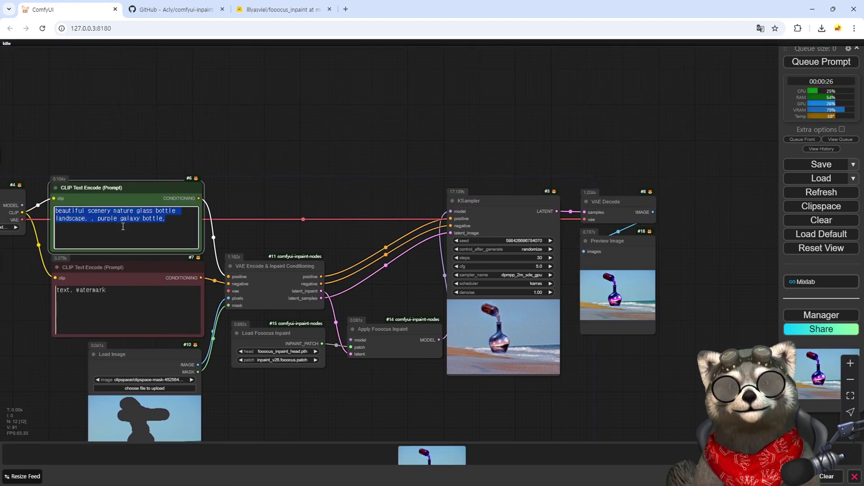
{"action": "type", "text": "background"}
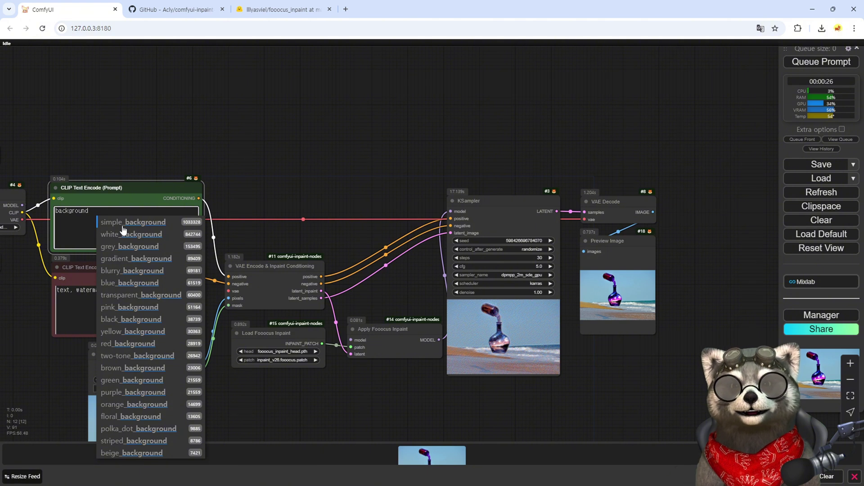
{"action": "left_click", "coordinate": [71, 211]}
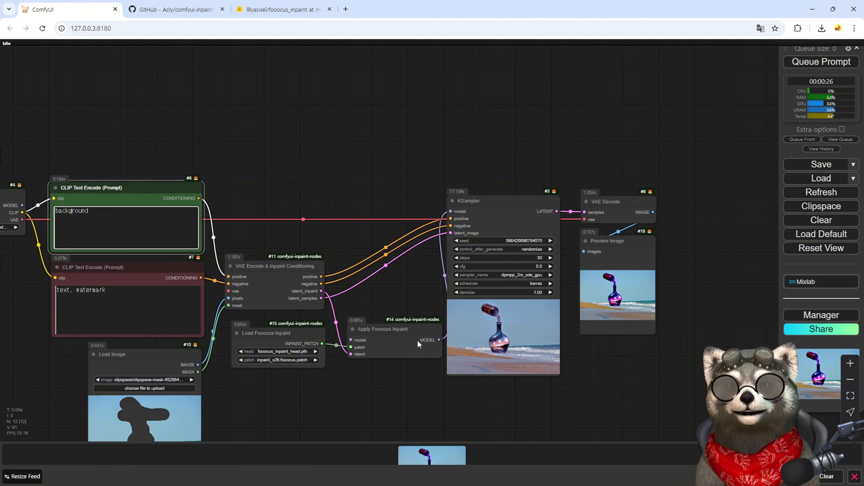
Extend the negative prompt to "text, watermark, human" and run the workflow
{"action": "left_click", "coordinate": [167, 301]}
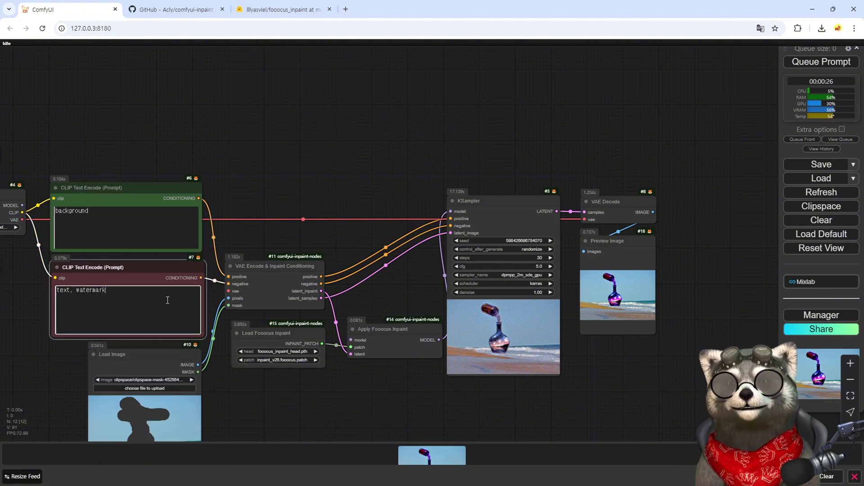
{"action": "type", "text": ","}
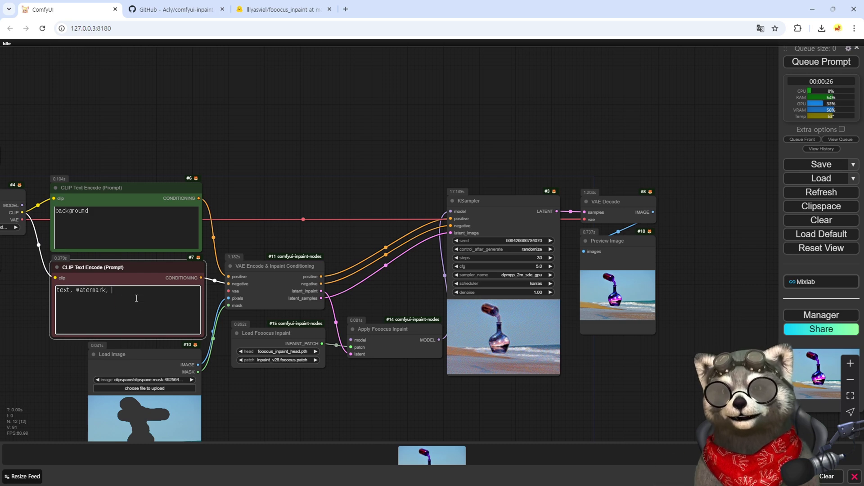
{"action": "type", "text": " human"}
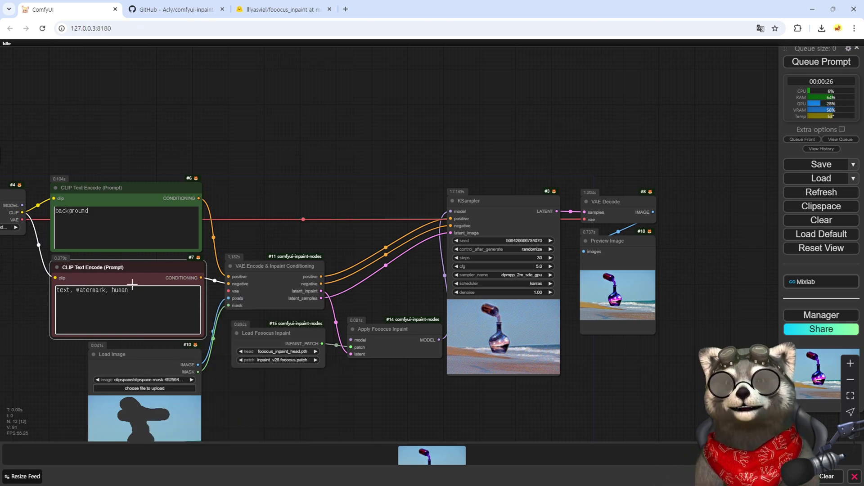
{"action": "left_click", "coordinate": [425, 384]}
{"action": "key", "text": "ctrl+Return"}
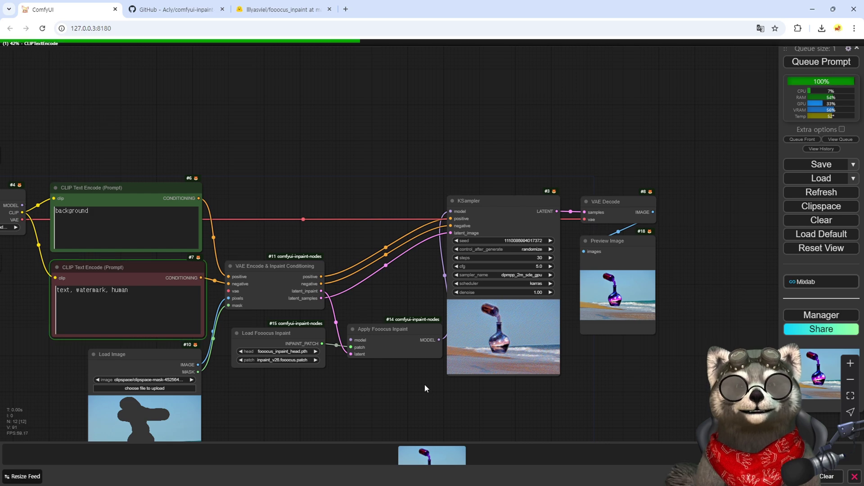
{"action": "scroll", "coordinate": [428, 390], "scroll_direction": "up", "scroll_amount": 10}
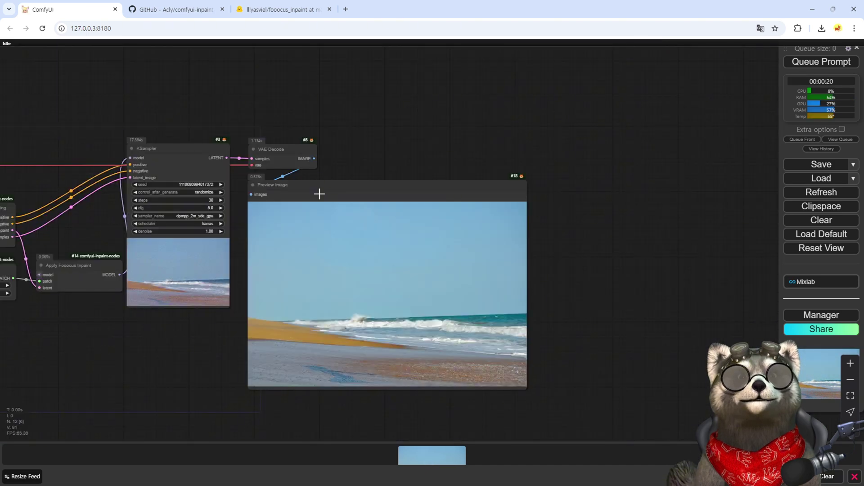
Add an Image Comparer (rgthree) node fed by the VAE Decode image output and delete the Preview Image node
{"action": "left_click_drag", "start_coordinate": [318, 193], "coordinate": [529, 169]}
{"action": "left_click_drag", "start_coordinate": [314, 159], "coordinate": [253, 210]}
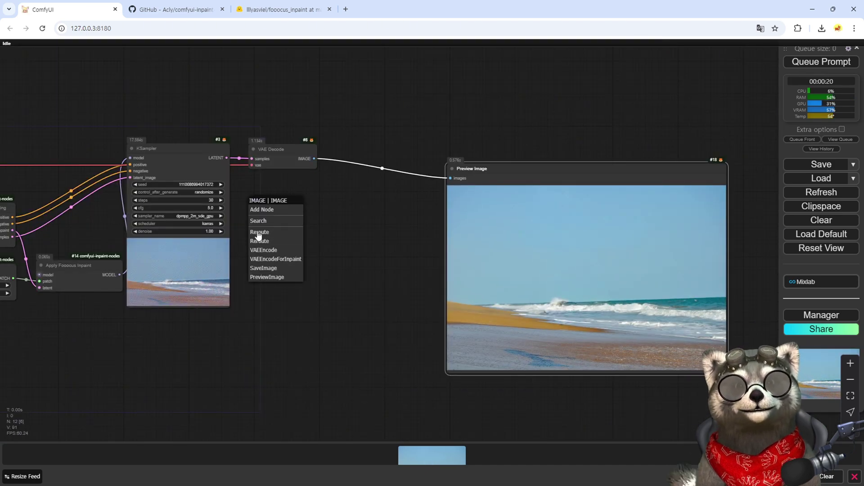
{"action": "left_click", "coordinate": [259, 221]}
{"action": "type", "text": "image com"}
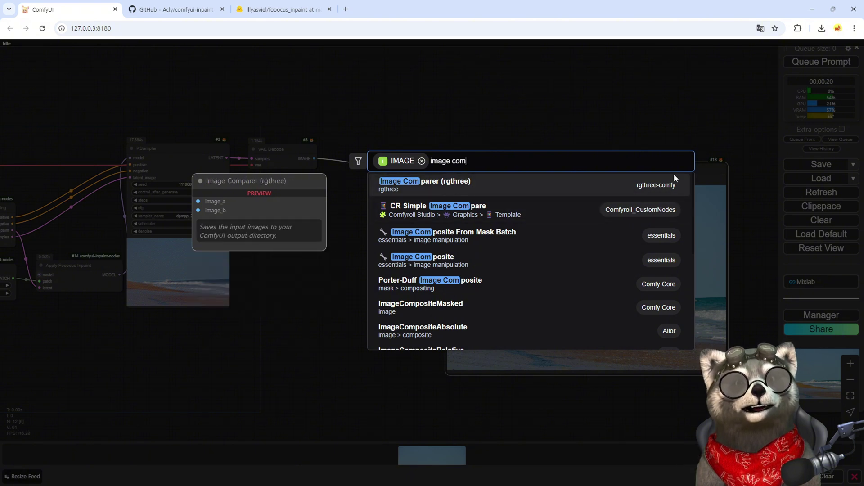
{"action": "left_click", "coordinate": [662, 188]}
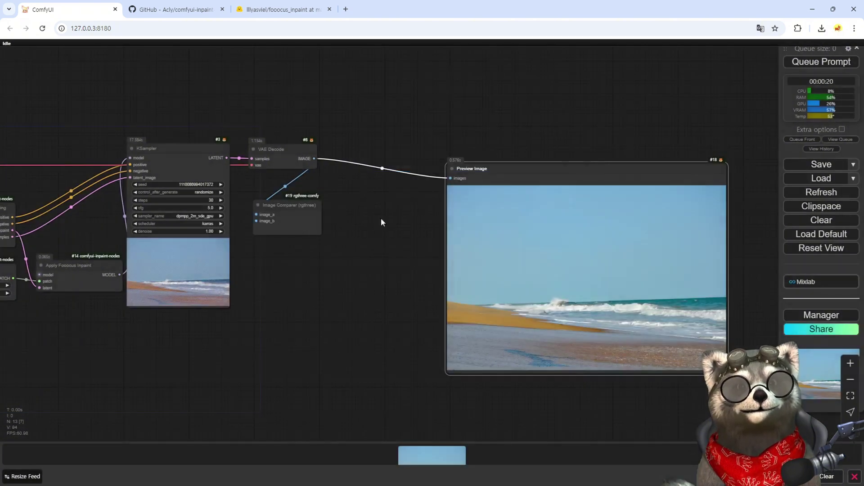
{"action": "key", "text": "Delete"}
Enlarge the Image Comparer, feed it the loaded image as image_a and the decoded result as image_b, and run the workflow
{"action": "left_click_drag", "start_coordinate": [199, 363], "coordinate": [372, 360]}
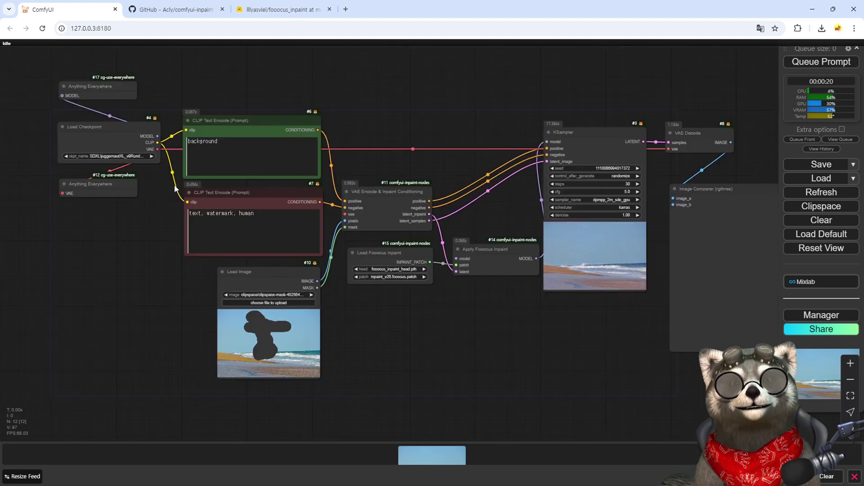
{"action": "left_click_drag", "start_coordinate": [318, 281], "coordinate": [673, 198]}
{"action": "left_click_drag", "start_coordinate": [731, 143], "coordinate": [674, 205]}
{"action": "left_click_drag", "start_coordinate": [662, 310], "coordinate": [331, 343]}
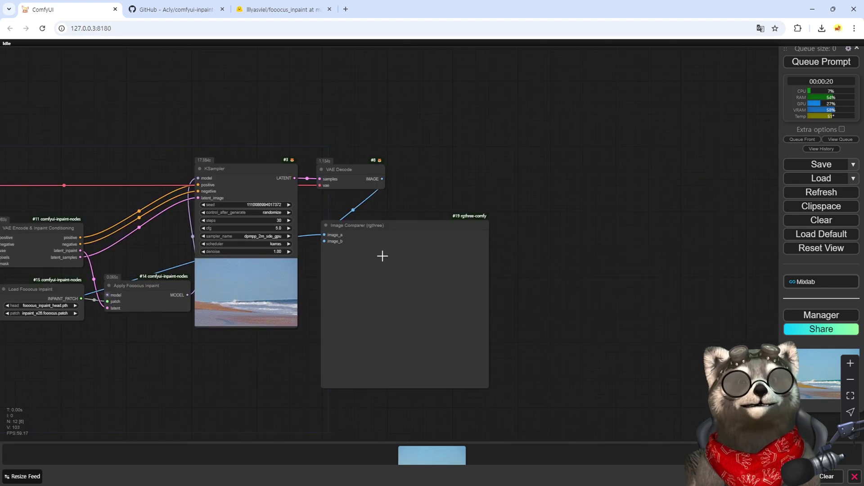
{"action": "key", "text": "ctrl+Return"}
{"action": "left_click_drag", "start_coordinate": [385, 225], "coordinate": [382, 205]}
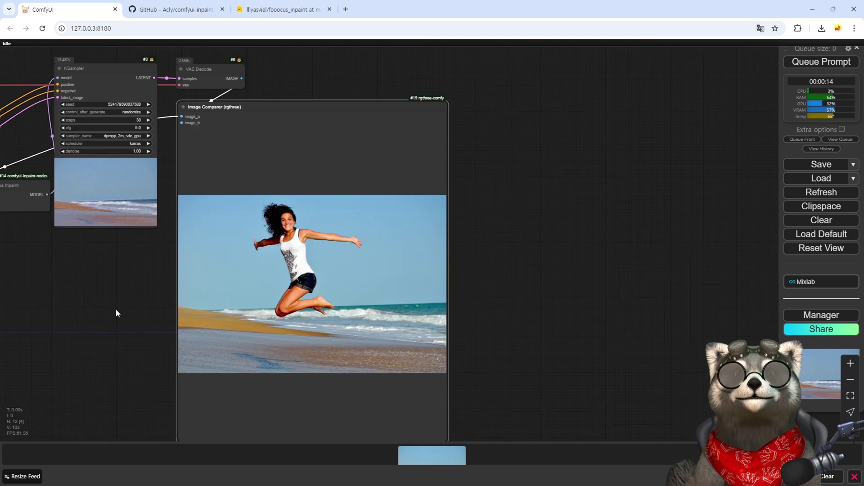
Compare the original and inpainted beach images in the Image Comparer, checking the area where the person was masked
{"action": "scroll", "coordinate": [133, 298], "scroll_direction": "up", "scroll_amount": 4}
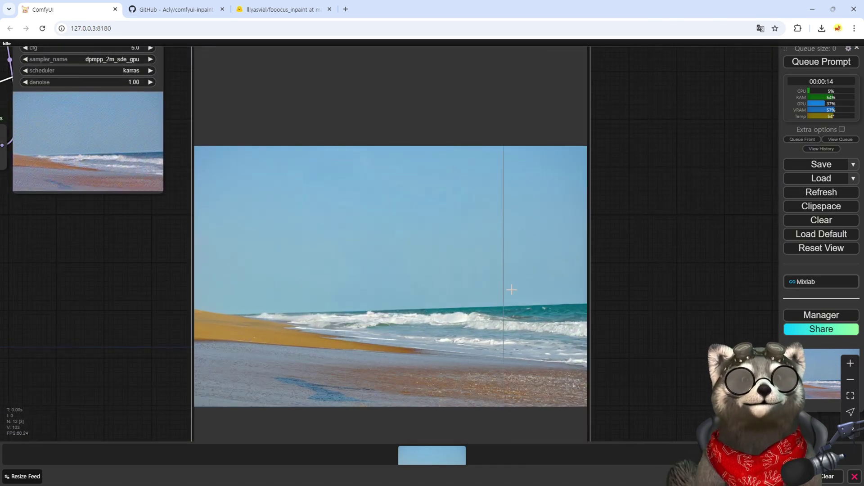
{"action": "scroll", "coordinate": [512, 289], "scroll_direction": "up", "scroll_amount": 6}
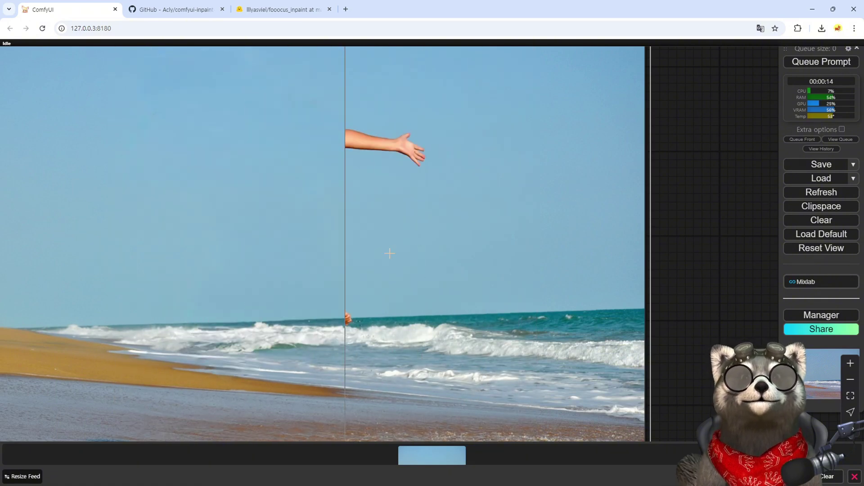
{"action": "scroll", "coordinate": [466, 239], "scroll_direction": "down", "scroll_amount": 6}
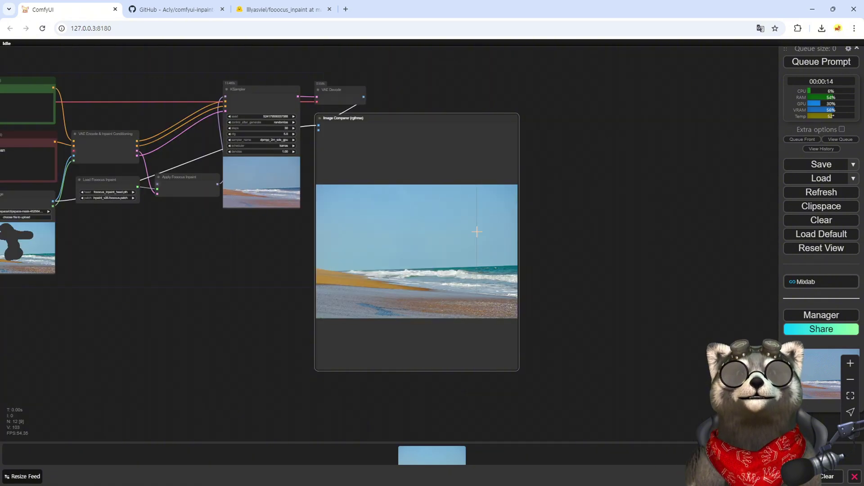
{"action": "scroll", "coordinate": [486, 231], "scroll_direction": "up", "scroll_amount": 4}
{"action": "scroll", "coordinate": [486, 232], "scroll_direction": "down", "scroll_amount": 3}
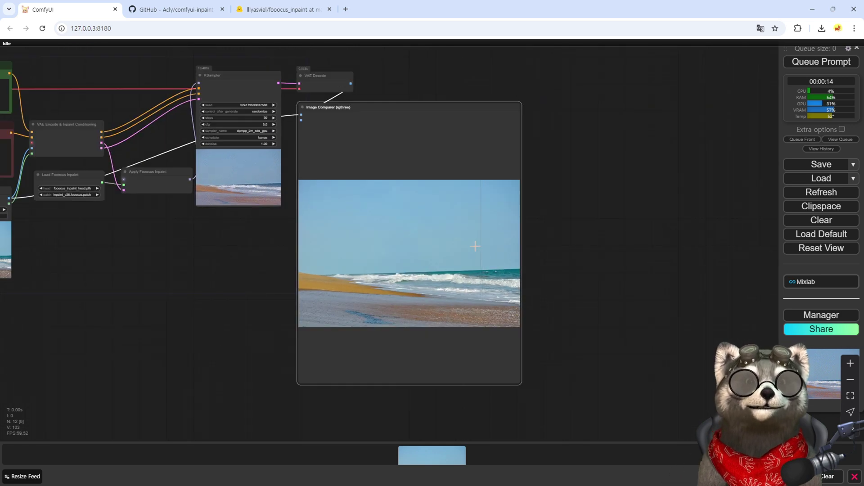
{"action": "scroll", "coordinate": [489, 270], "scroll_direction": "up", "scroll_amount": 9}
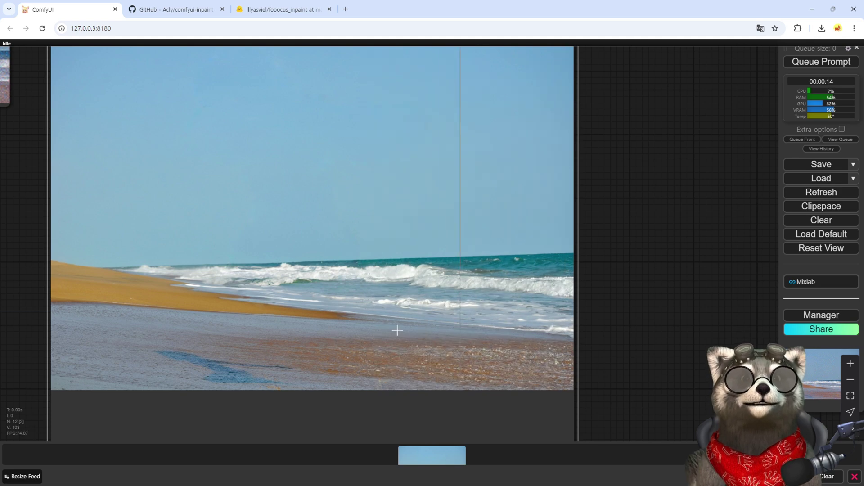
Review the workflow from the masked Load Image through the Fooocus inpaint nodes and KSampler to the Image Comparer
{"action": "scroll", "coordinate": [311, 337], "scroll_direction": "down", "scroll_amount": 11}
{"action": "left_click_drag", "start_coordinate": [150, 346], "coordinate": [189, 430]}
{"action": "scroll", "coordinate": [175, 382], "scroll_direction": "up", "scroll_amount": 6}
{"action": "left_click_drag", "start_coordinate": [49, 280], "coordinate": [277, 246]}
{"action": "scroll", "coordinate": [277, 246], "scroll_direction": "up", "scroll_amount": 5}
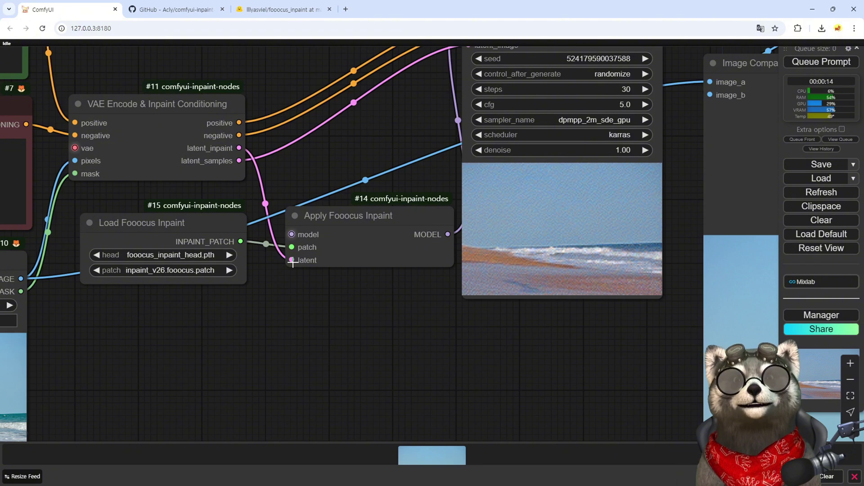
{"action": "left_click_drag", "start_coordinate": [98, 428], "coordinate": [336, 350]}
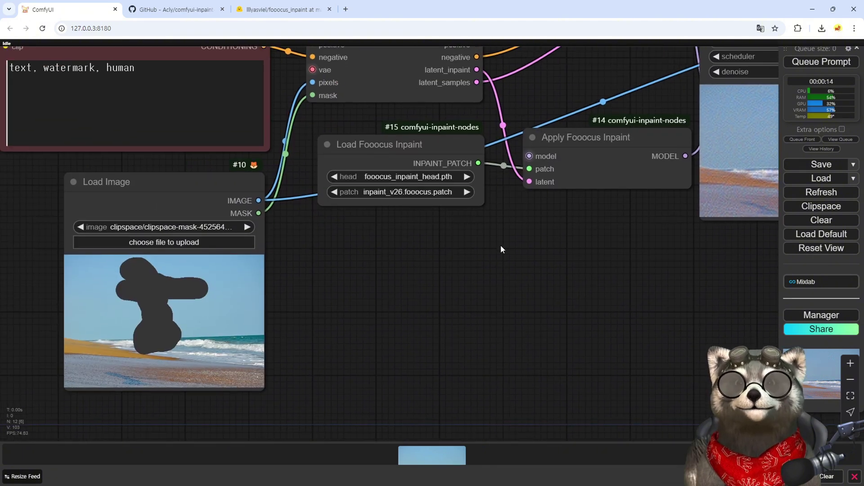
{"action": "scroll", "coordinate": [418, 268], "scroll_direction": "right", "scroll_amount": 2}
{"action": "scroll", "coordinate": [419, 269], "scroll_direction": "up", "scroll_amount": 1}
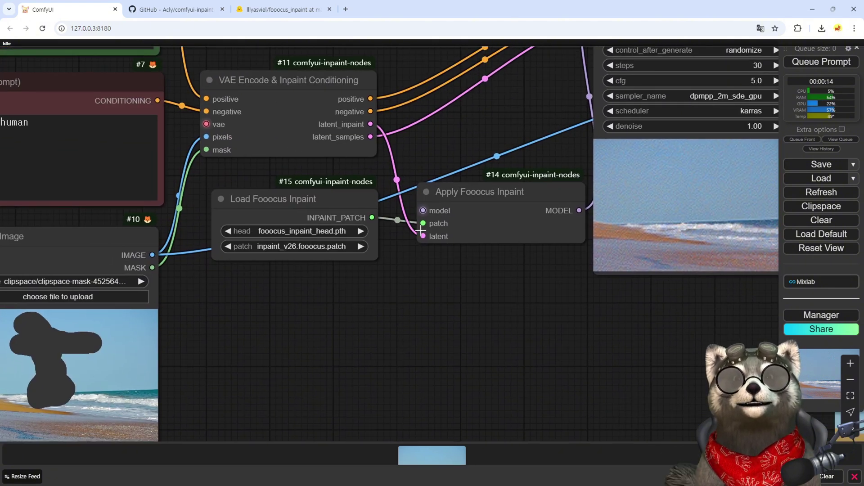
{"action": "scroll", "coordinate": [423, 270], "scroll_direction": "down", "scroll_amount": 3}
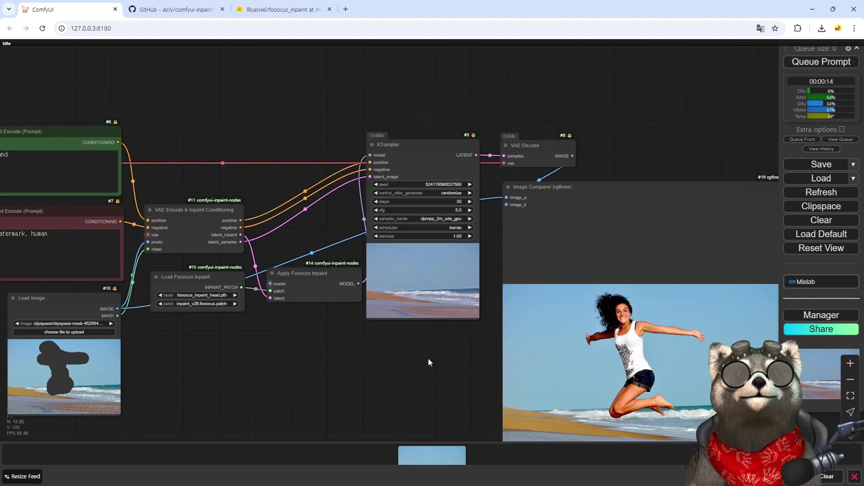
{"action": "left_click_drag", "start_coordinate": [399, 380], "coordinate": [225, 353]}
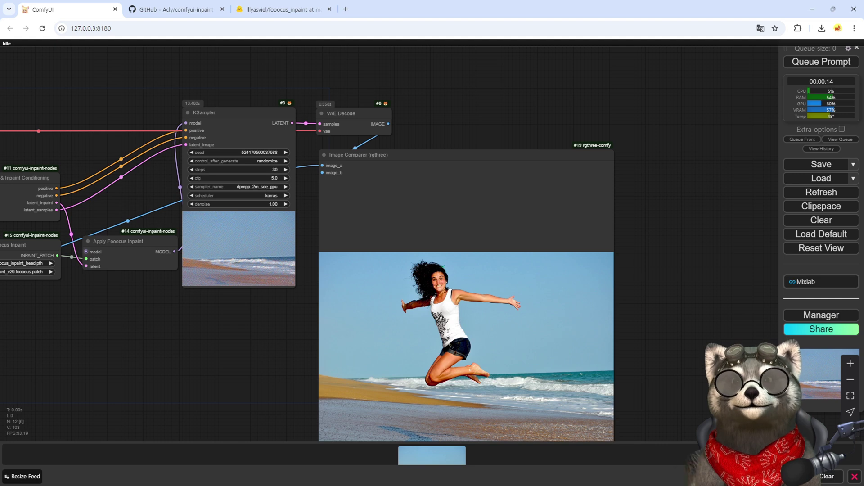
Route the Load Image mask output into a new Reroute node placed above the KSampler
{"action": "scroll", "coordinate": [115, 363], "scroll_direction": "left", "scroll_amount": 3}
{"action": "scroll", "coordinate": [115, 363], "scroll_direction": "up", "scroll_amount": 2}
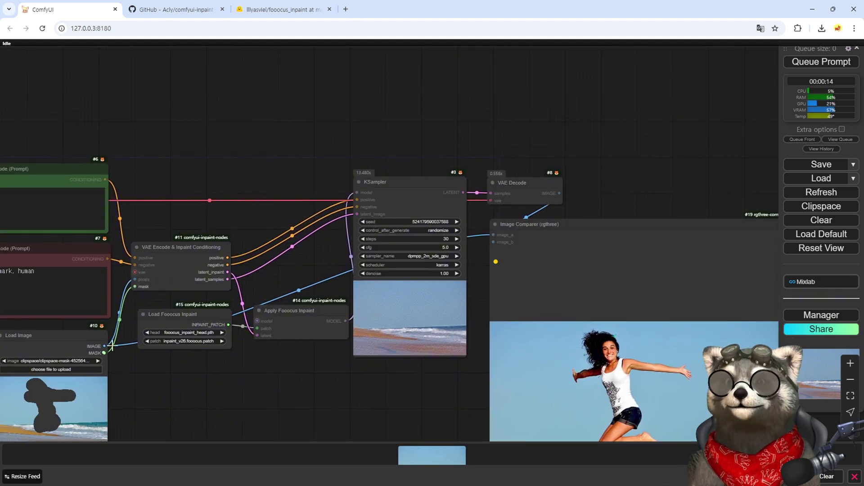
{"action": "left_click_drag", "start_coordinate": [104, 353], "coordinate": [377, 101]}
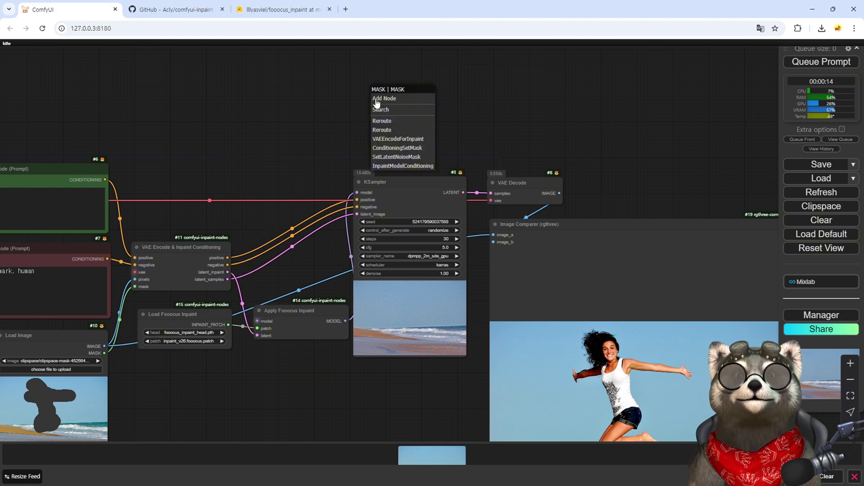
{"action": "left_click", "coordinate": [389, 123]}
Add an ImageCompositeMasked node above the Image Comparer and feed its mask input from the Reroute
{"action": "left_click_drag", "start_coordinate": [441, 118], "coordinate": [246, 124]}
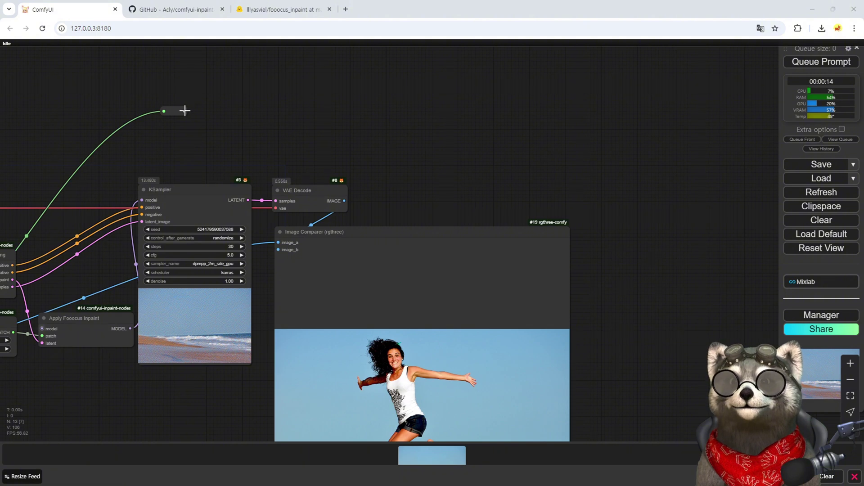
{"action": "double_click", "coordinate": [428, 142]}
{"action": "type", "text": "imageCom"}
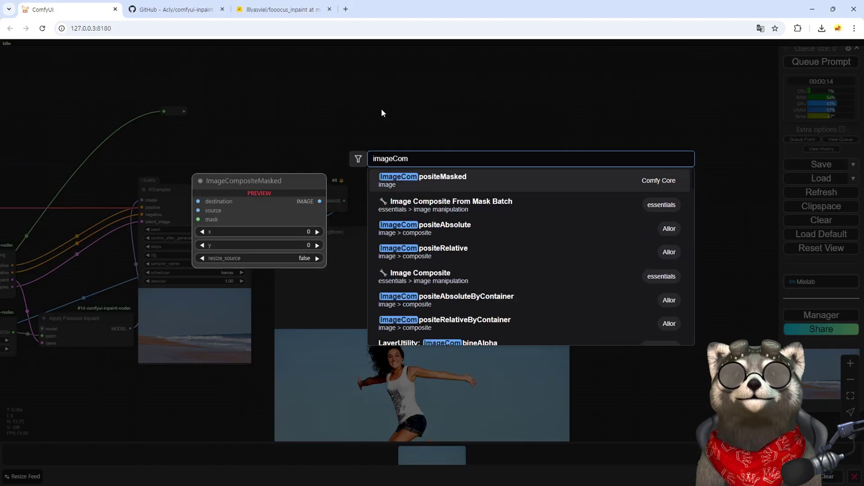
{"action": "left_click", "coordinate": [426, 180]}
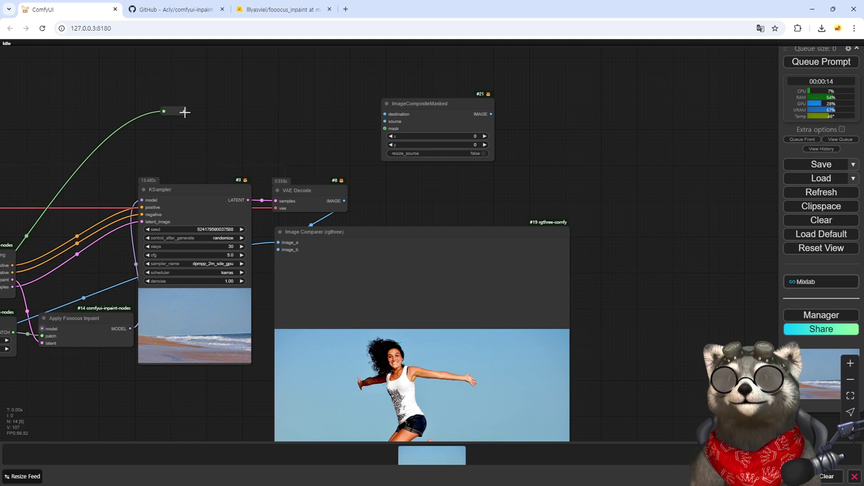
{"action": "left_click_drag", "start_coordinate": [384, 130], "coordinate": [385, 129]}
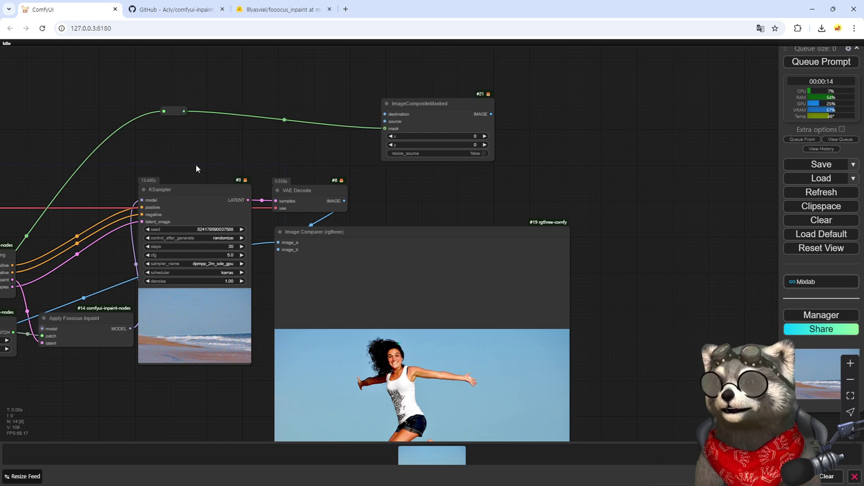
Feed ImageCompositeMasked with the loaded image as destination and the VAE Decode image as source
{"action": "scroll", "coordinate": [194, 165], "scroll_direction": "down", "scroll_amount": 3}
{"action": "left_click_drag", "start_coordinate": [71, 235], "coordinate": [195, 224]}
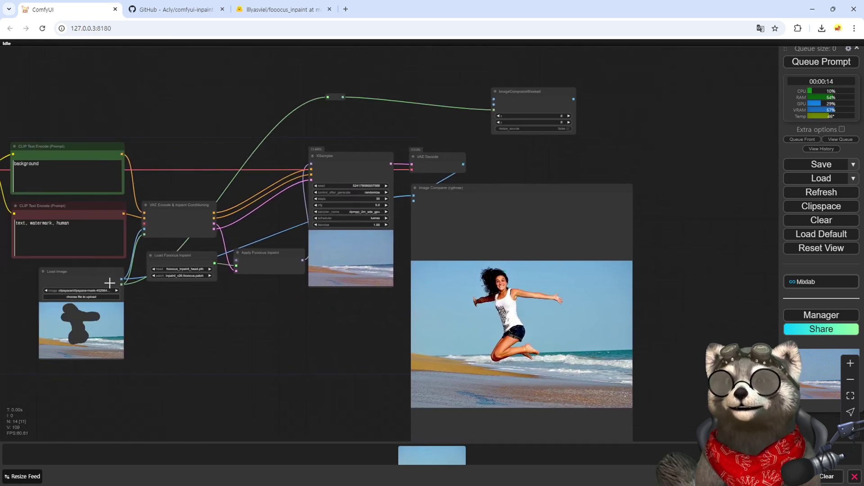
{"action": "left_click_drag", "start_coordinate": [377, 159], "coordinate": [495, 100]}
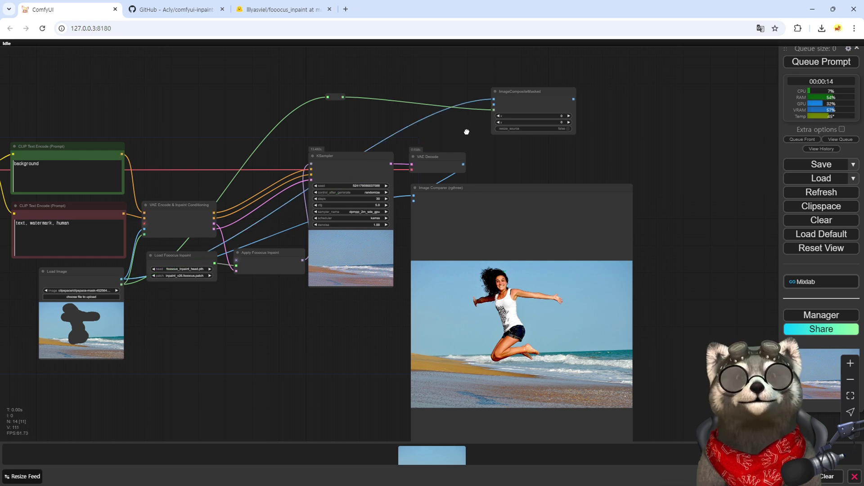
{"action": "left_click_drag", "start_coordinate": [467, 132], "coordinate": [245, 255]}
{"action": "scroll", "coordinate": [271, 210], "scroll_direction": "up", "scroll_amount": 5}
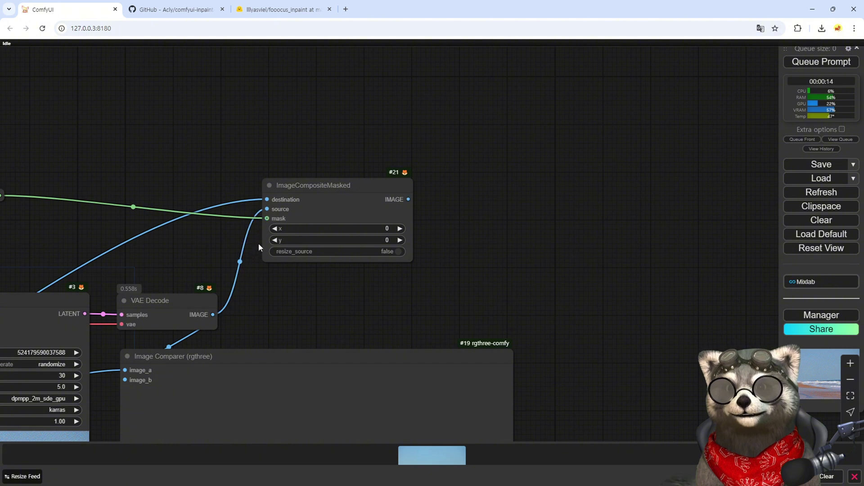
Connect the ImageCompositeMasked output to image_b of the Image Comparer and run the workflow
{"action": "scroll", "coordinate": [253, 311], "scroll_direction": "down", "scroll_amount": 5}
{"action": "left_click_drag", "start_coordinate": [362, 235], "coordinate": [416, 167]}
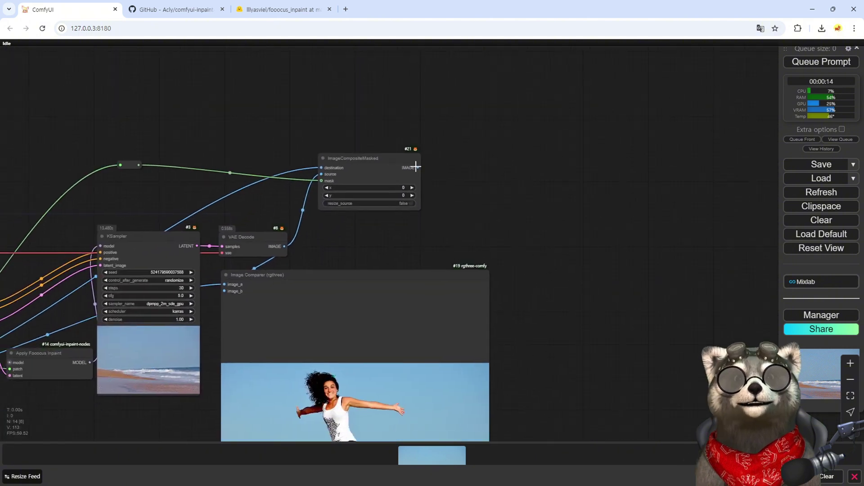
{"action": "left_click_drag", "start_coordinate": [398, 236], "coordinate": [239, 280]}
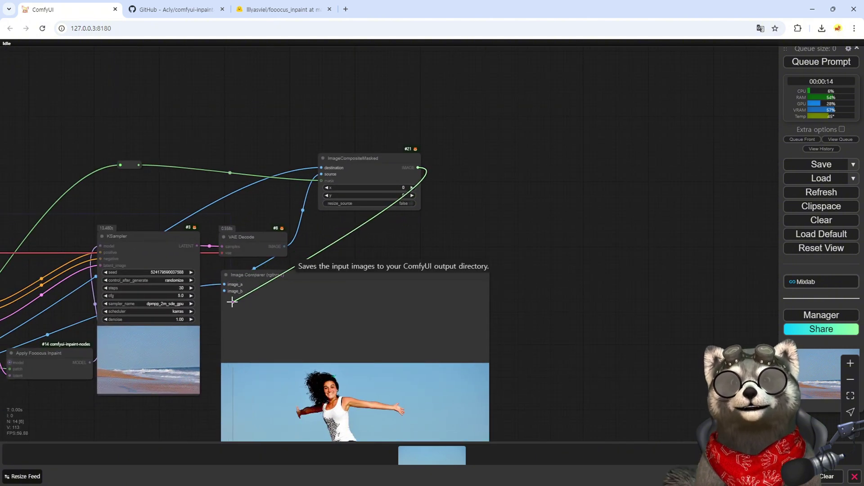
{"action": "left_click_drag", "start_coordinate": [232, 302], "coordinate": [224, 291]}
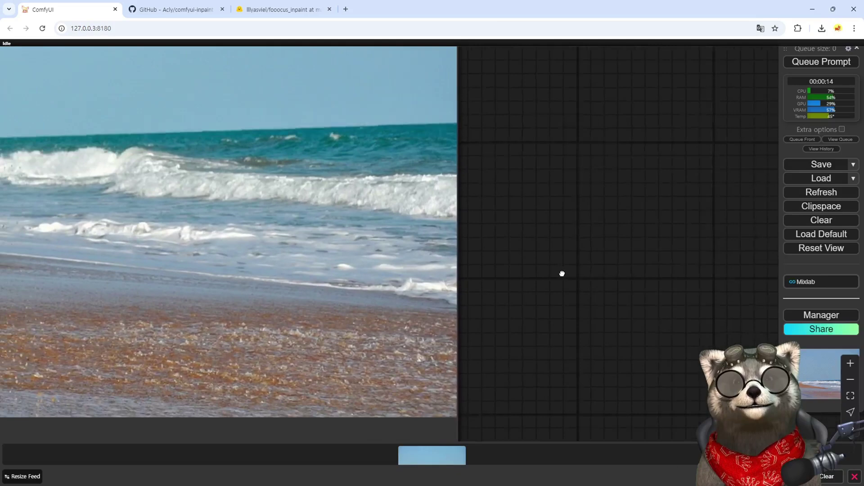
{"action": "left_click_drag", "start_coordinate": [562, 274], "coordinate": [611, 211]}
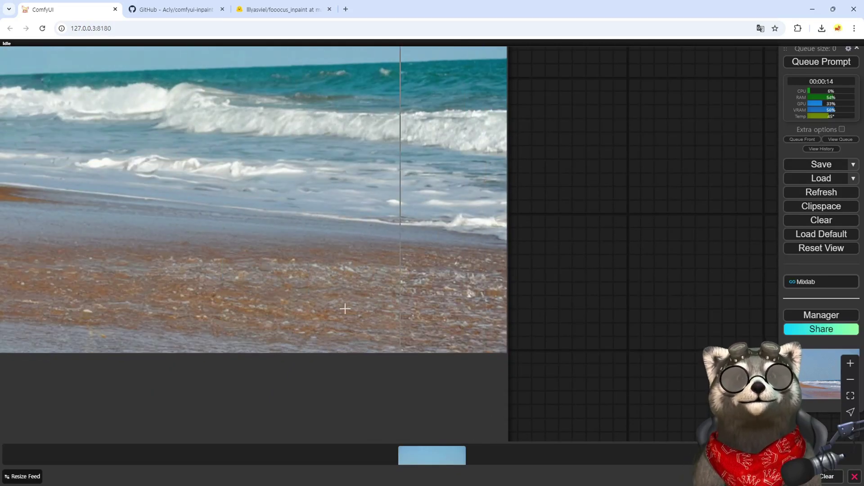
{"action": "key", "text": "ctrl+Return"}
Compare the original and composited beach images in the Image Comparer, examining the waves, the sand and the area around the removed person
{"action": "scroll", "coordinate": [515, 254], "scroll_direction": "down", "scroll_amount": 3}
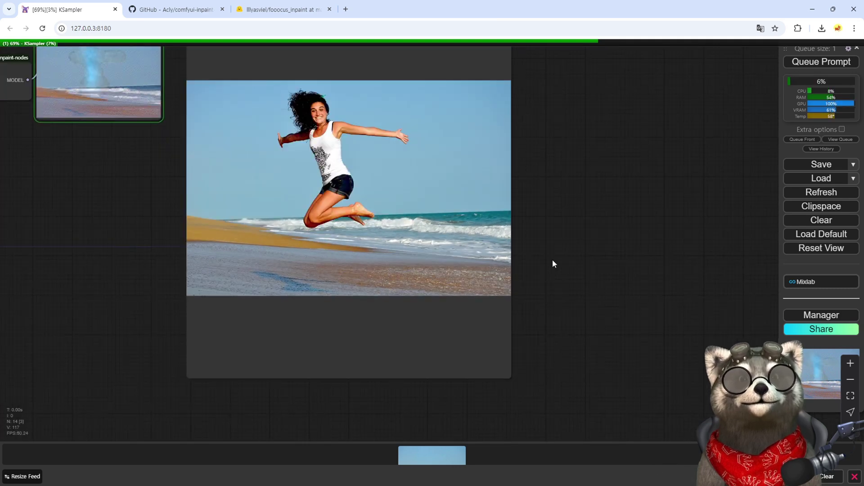
{"action": "scroll", "coordinate": [553, 263], "scroll_direction": "down", "scroll_amount": 5}
{"action": "scroll", "coordinate": [298, 270], "scroll_direction": "up", "scroll_amount": 5}
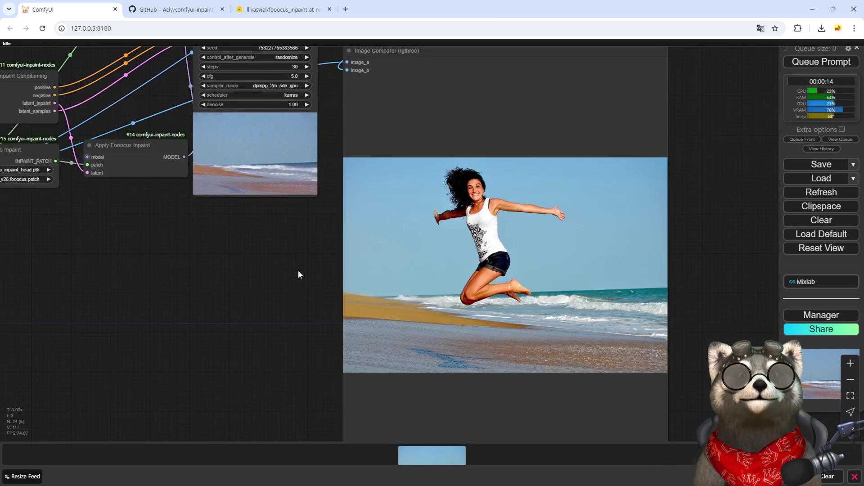
{"action": "left_click_drag", "start_coordinate": [301, 271], "coordinate": [92, 262]}
{"action": "scroll", "coordinate": [175, 270], "scroll_direction": "up", "scroll_amount": 8}
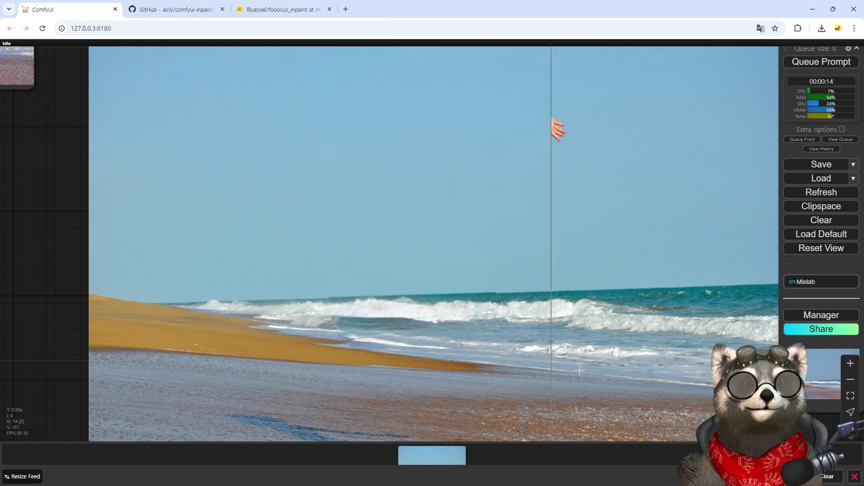
{"action": "scroll", "coordinate": [453, 364], "scroll_direction": "down", "scroll_amount": 5}
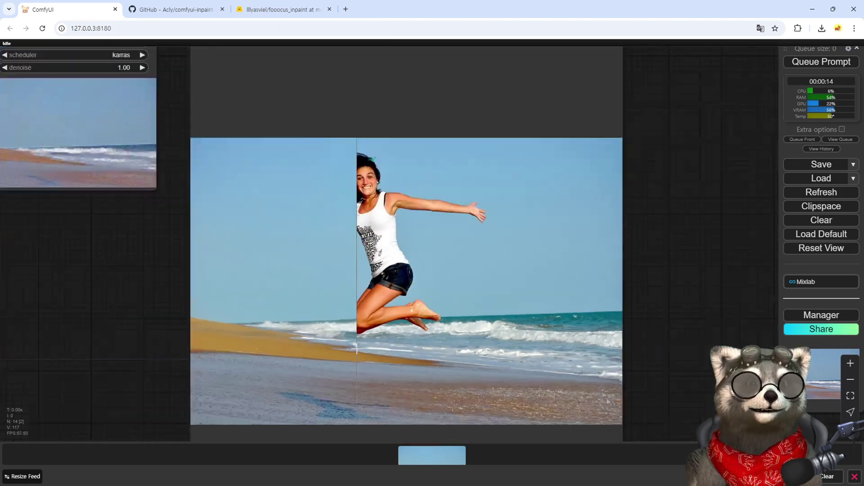
{"action": "scroll", "coordinate": [540, 396], "scroll_direction": "up", "scroll_amount": 10}
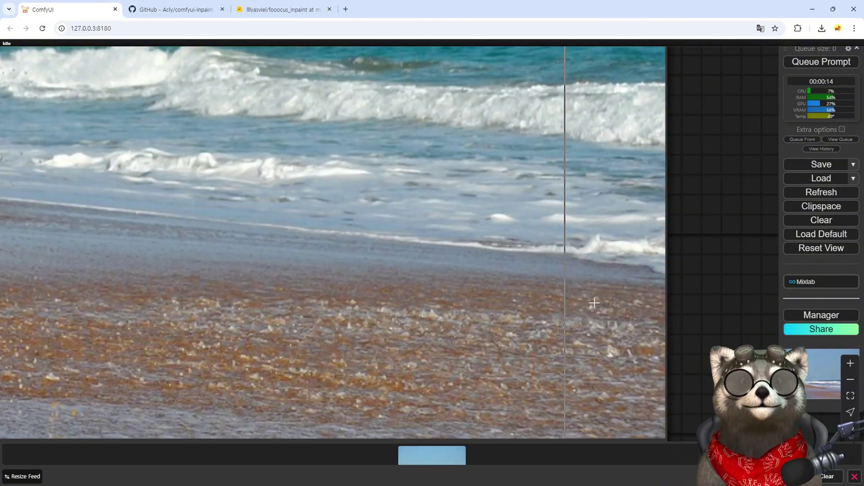
{"action": "scroll", "coordinate": [343, 287], "scroll_direction": "down", "scroll_amount": 5}
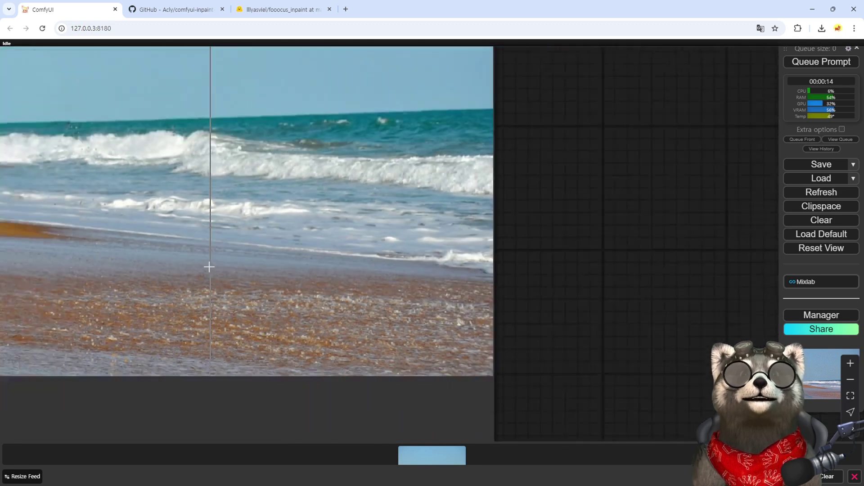
{"action": "scroll", "coordinate": [160, 287], "scroll_direction": "up", "scroll_amount": 6}
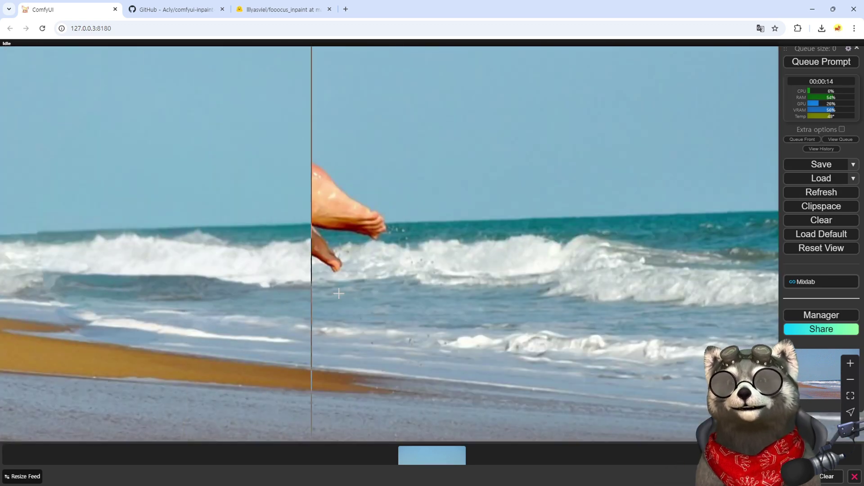
{"action": "scroll", "coordinate": [58, 329], "scroll_direction": "up", "scroll_amount": 3}
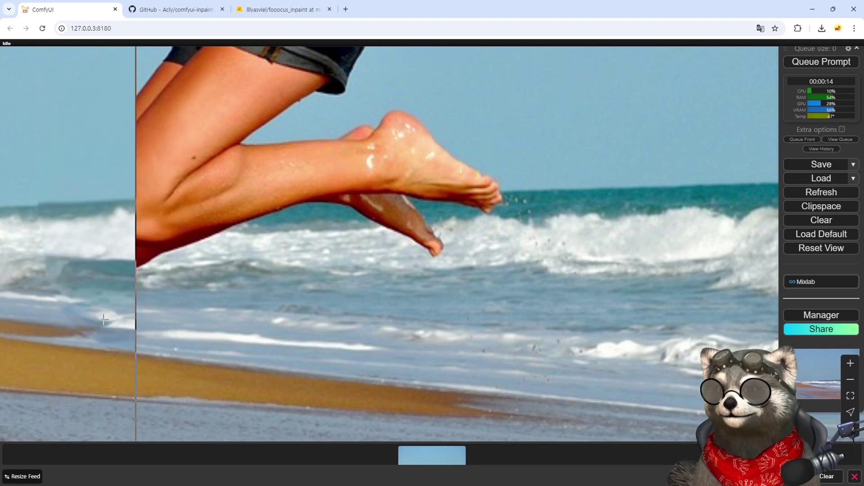
{"action": "scroll", "coordinate": [125, 311], "scroll_direction": "down", "scroll_amount": 2}
{"action": "scroll", "coordinate": [125, 310], "scroll_direction": "down", "scroll_amount": 15}
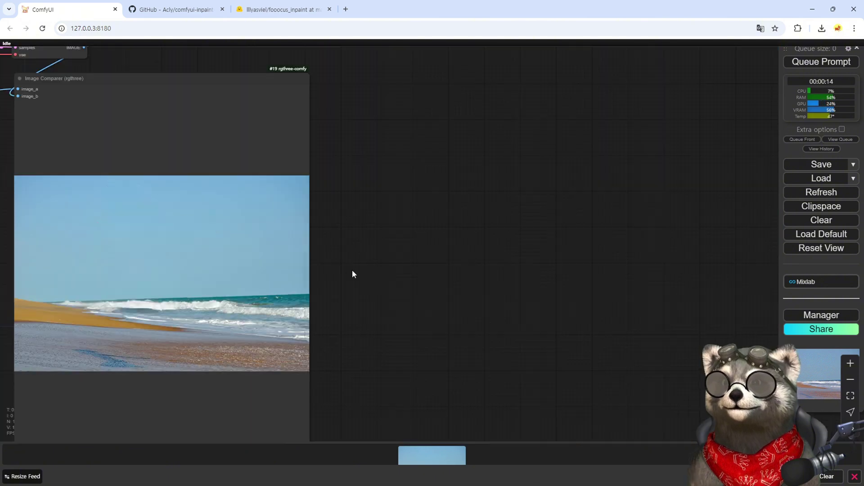
Add a Differential Diffusion node in the free space between the positive prompt and the KSampler
{"action": "left_click_drag", "start_coordinate": [6, 129], "coordinate": [381, 248]}
{"action": "left_click_drag", "start_coordinate": [150, 153], "coordinate": [205, 138]}
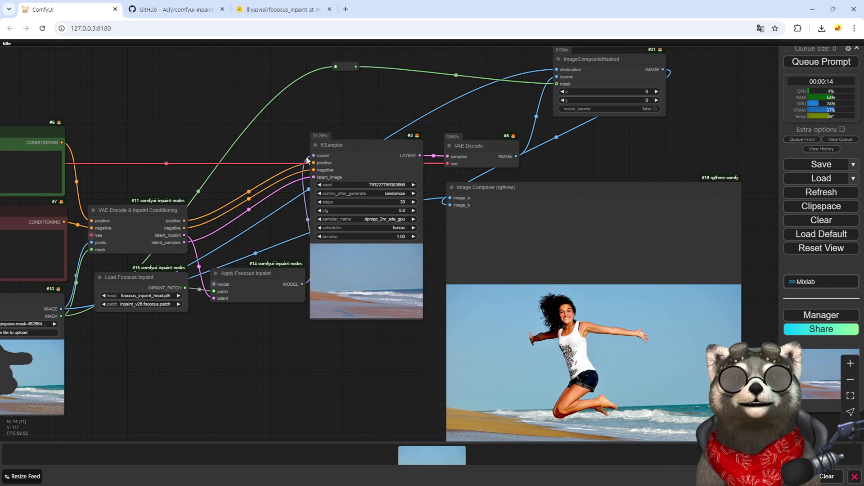
{"action": "mouse_move", "coordinate": [314, 155]}
{"action": "left_mouse_down"}
{"action": "mouse_move", "coordinate": [277, 145]}
{"action": "mouse_move", "coordinate": [314, 155]}
{"action": "left_mouse_up"}
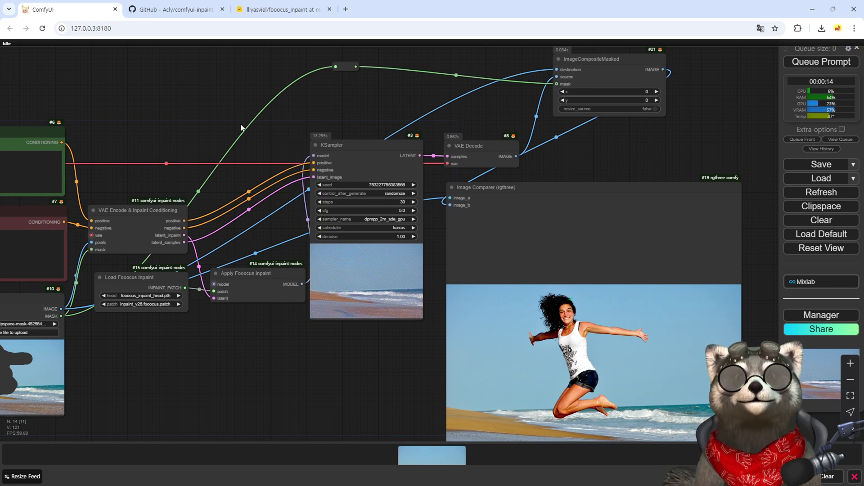
{"action": "double_click", "coordinate": [217, 117]}
{"action": "type", "text": "diff"}
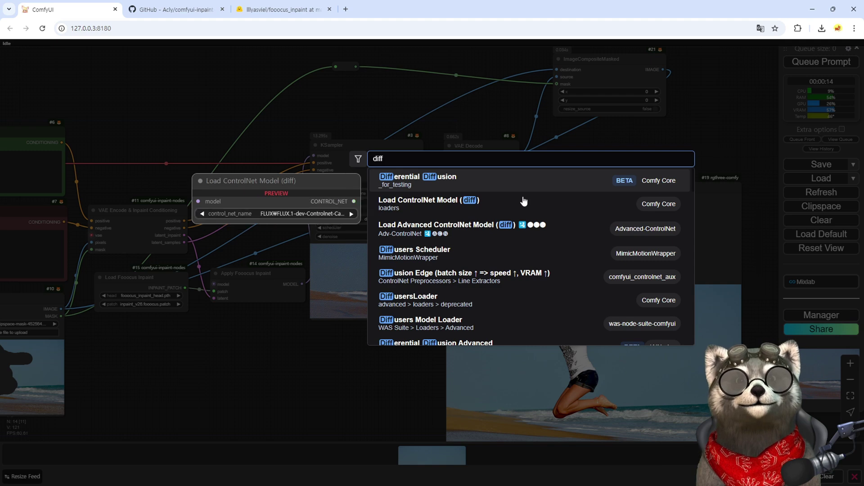
{"action": "left_click", "coordinate": [418, 177]}
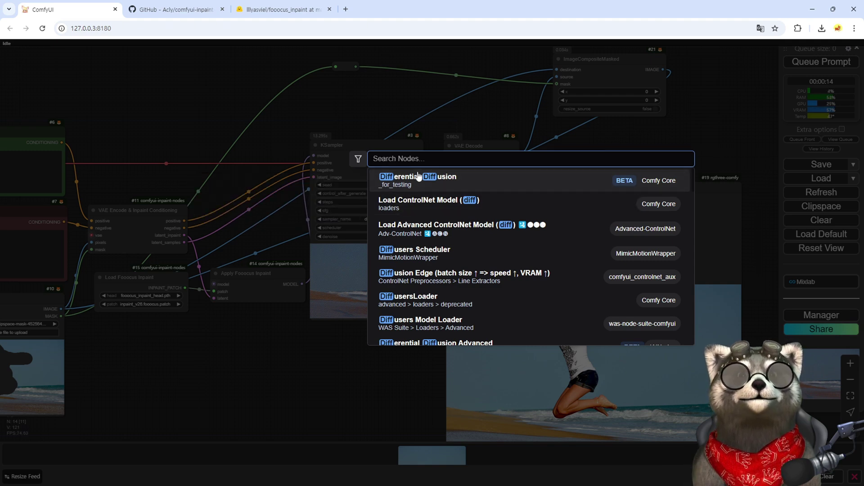
{"action": "left_click_drag", "start_coordinate": [276, 110], "coordinate": [226, 126]}
Insert Differential Diffusion into the model connection from Apply Fooocus Inpaint to the KSampler, and move the node closer to the sampler
{"action": "left_click_drag", "start_coordinate": [269, 133], "coordinate": [296, 158]}
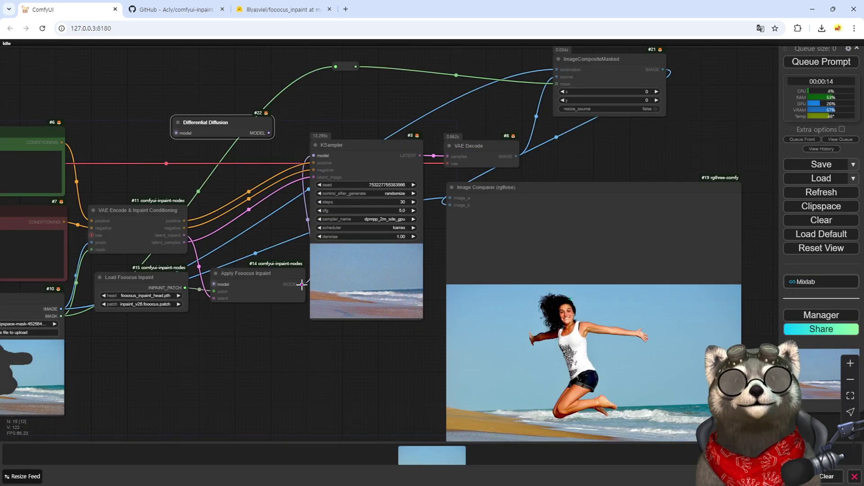
{"action": "left_click_drag", "start_coordinate": [177, 133], "coordinate": [177, 132]}
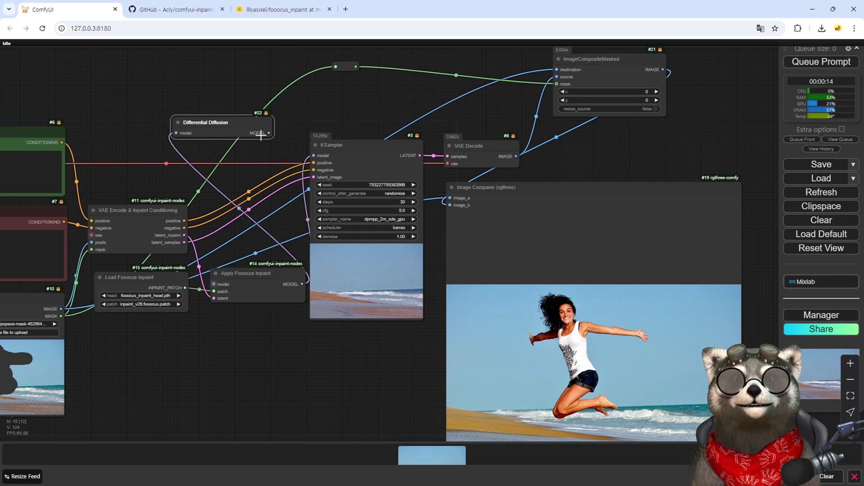
{"action": "left_click_drag", "start_coordinate": [269, 133], "coordinate": [311, 155]}
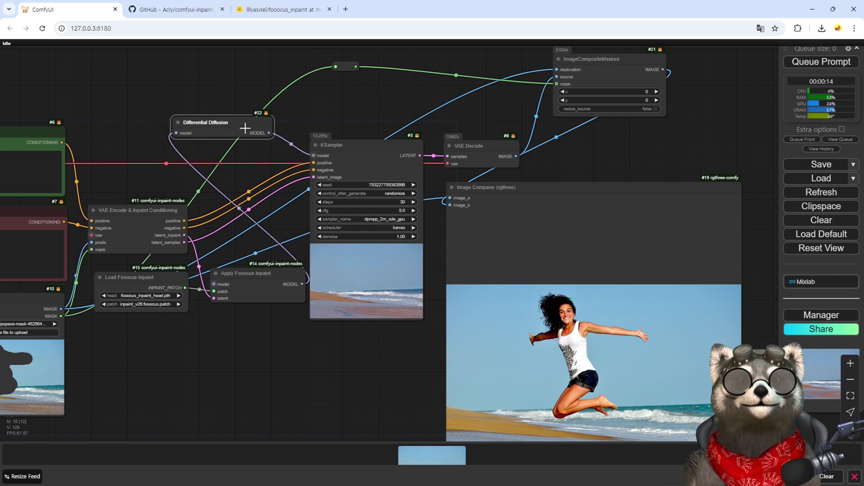
{"action": "left_click_drag", "start_coordinate": [245, 129], "coordinate": [263, 147]}
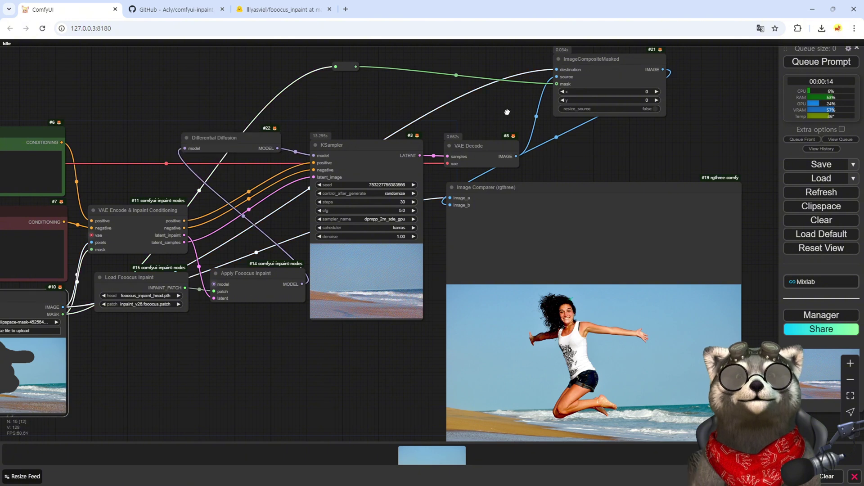
Add a Gaussian Blur Mask node from the mask reroute and connect its output to the mask input of ImageCompositeMasked
{"action": "left_click_drag", "start_coordinate": [508, 111], "coordinate": [395, 250]}
{"action": "scroll", "coordinate": [298, 229], "scroll_direction": "up", "scroll_amount": 9}
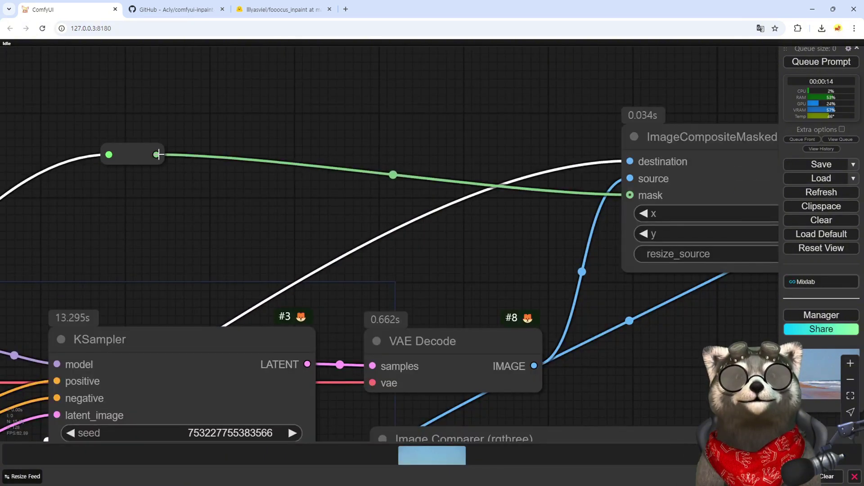
{"action": "left_click_drag", "start_coordinate": [157, 155], "coordinate": [242, 116]}
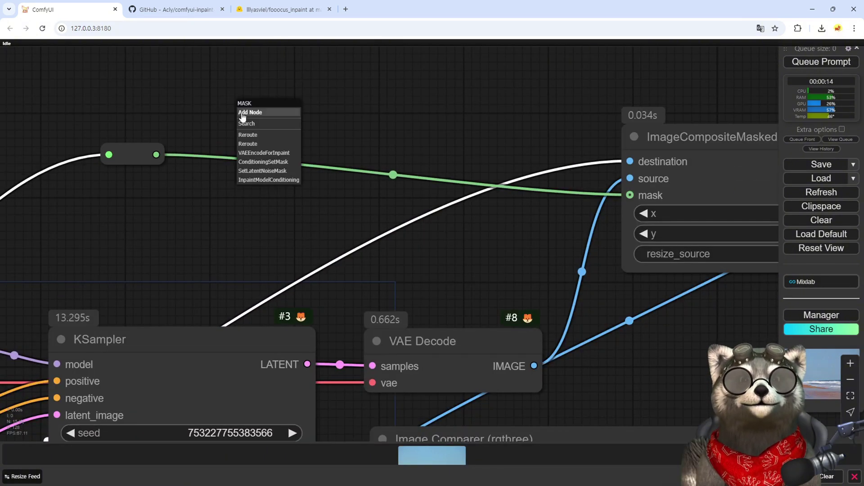
{"action": "left_click", "coordinate": [247, 124]}
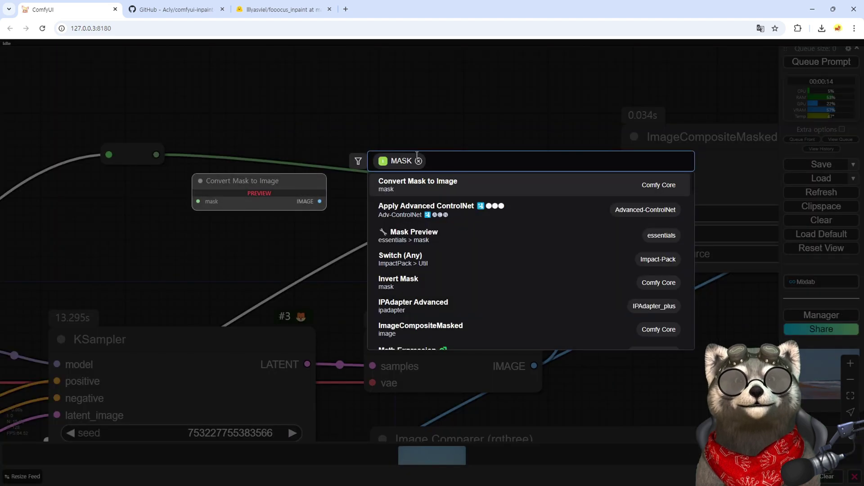
{"action": "type", "text": "blur"}
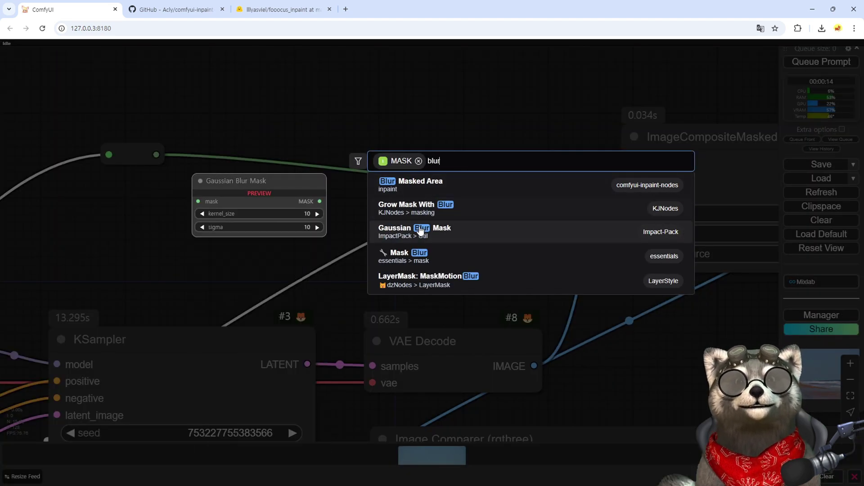
{"action": "left_click", "coordinate": [419, 228]}
{"action": "left_click_drag", "start_coordinate": [501, 124], "coordinate": [630, 196]}
{"action": "scroll", "coordinate": [477, 253], "scroll_direction": "down", "scroll_amount": 5}
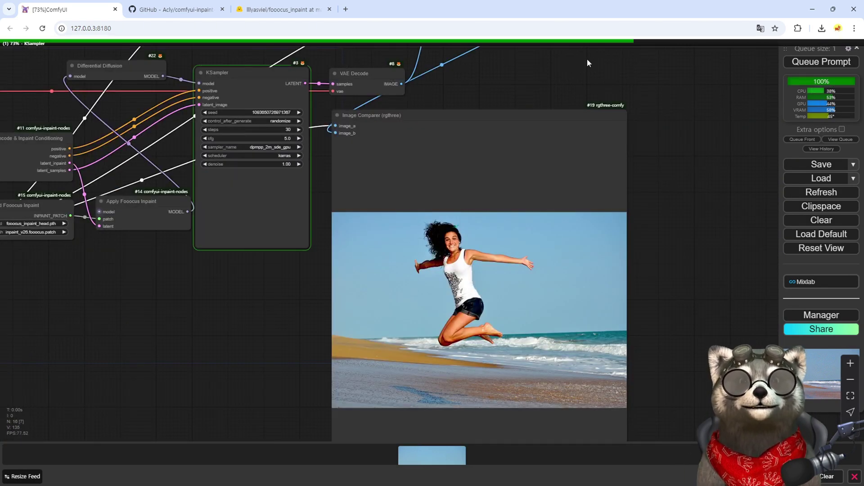
Compare the original and inpainted beach images in the Image Comparer, examining the waves, horizon and sand where the person was removed
{"action": "scroll", "coordinate": [262, 335], "scroll_direction": "up", "scroll_amount": 6}
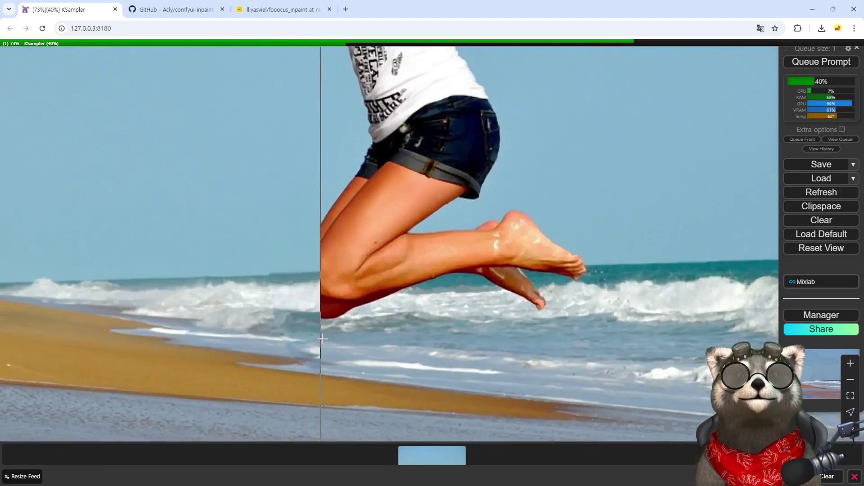
{"action": "scroll", "coordinate": [261, 335], "scroll_direction": "up", "scroll_amount": 2}
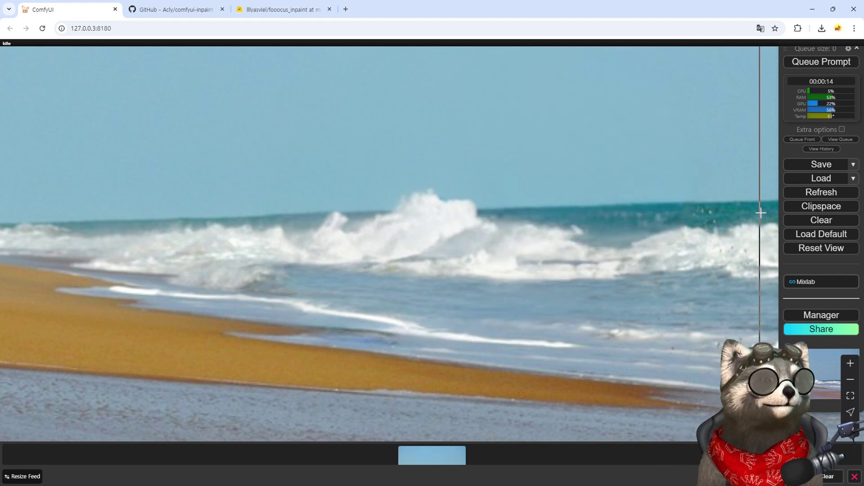
{"action": "scroll", "coordinate": [727, 216], "scroll_direction": "down", "scroll_amount": 10}
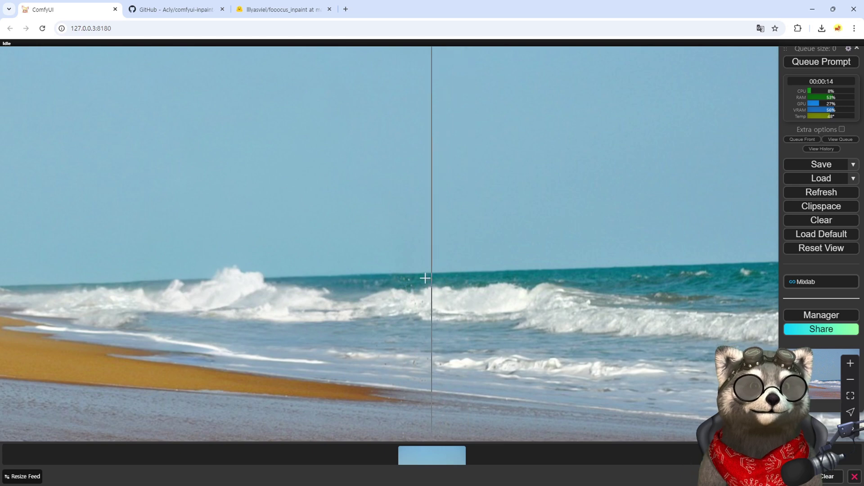
{"action": "scroll", "coordinate": [425, 278], "scroll_direction": "down", "scroll_amount": 4}
{"action": "scroll", "coordinate": [391, 404], "scroll_direction": "up", "scroll_amount": 5}
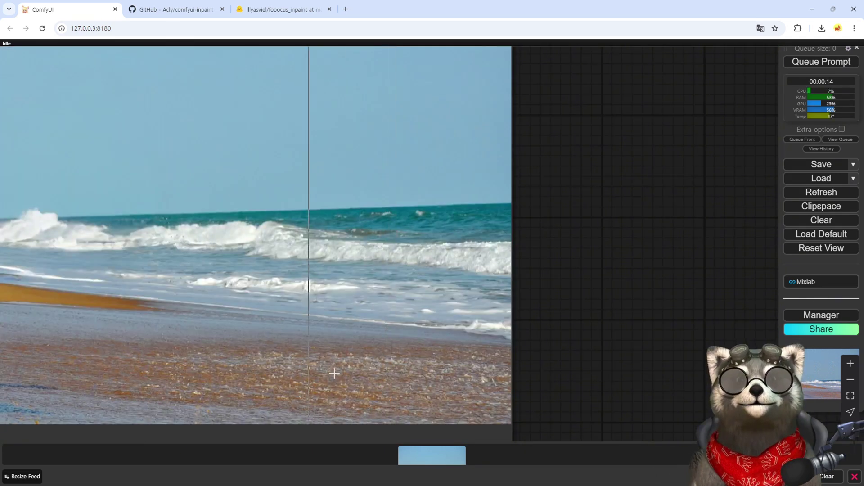
{"action": "scroll", "coordinate": [279, 378], "scroll_direction": "down", "scroll_amount": 5}
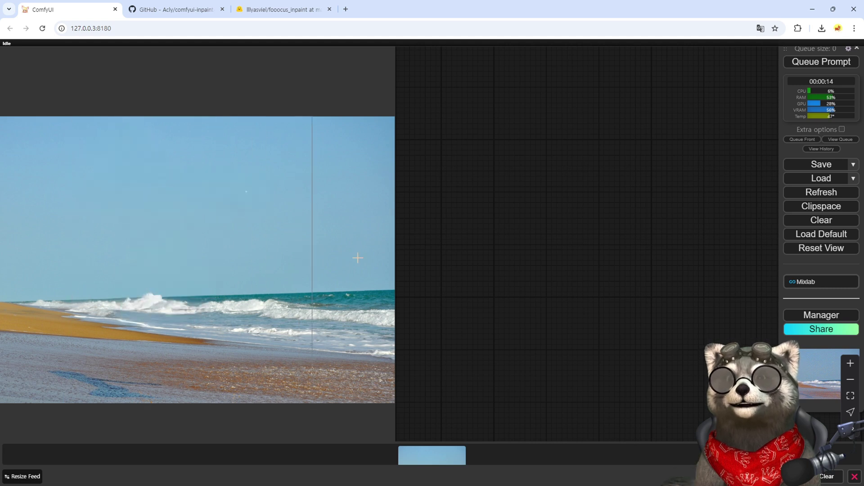
{"action": "scroll", "coordinate": [348, 263], "scroll_direction": "down", "scroll_amount": 6}
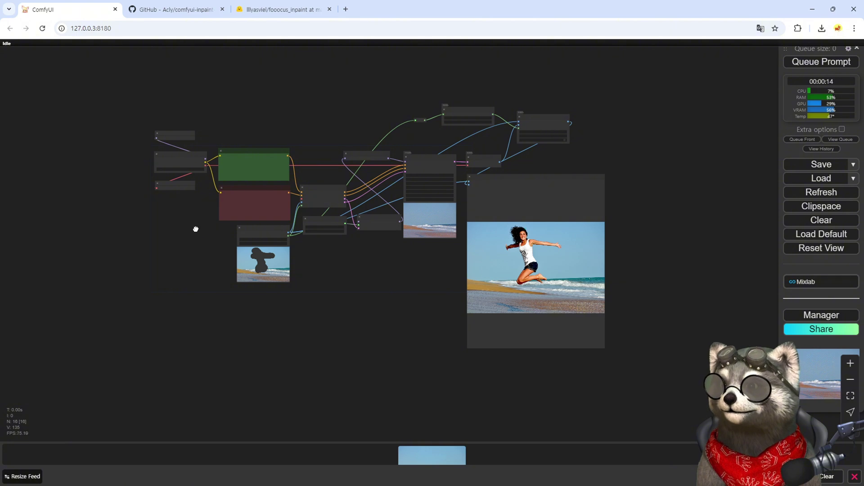
Load the image ai-generated-8528080_1280.jpg into the Load Image node
{"action": "scroll", "coordinate": [220, 274], "scroll_direction": "up", "scroll_amount": 6}
{"action": "left_click", "coordinate": [234, 237]}
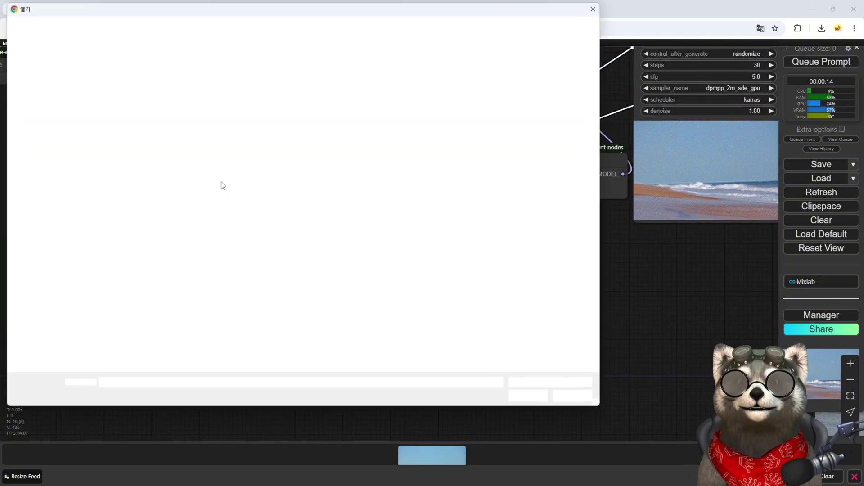
{"action": "left_click", "coordinate": [135, 92]}
{"action": "left_click", "coordinate": [519, 391]}
Mask the dog and the man in the yellow jacket in the mask editor and save the mask to the Load Image node
{"action": "scroll", "coordinate": [342, 333], "scroll_direction": "up", "scroll_amount": 2}
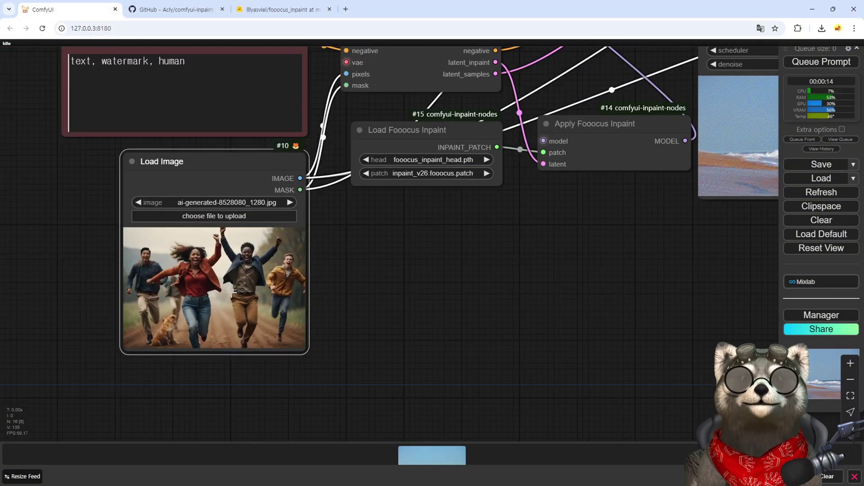
{"action": "right_click", "coordinate": [226, 270]}
{"action": "left_click", "coordinate": [253, 428]}
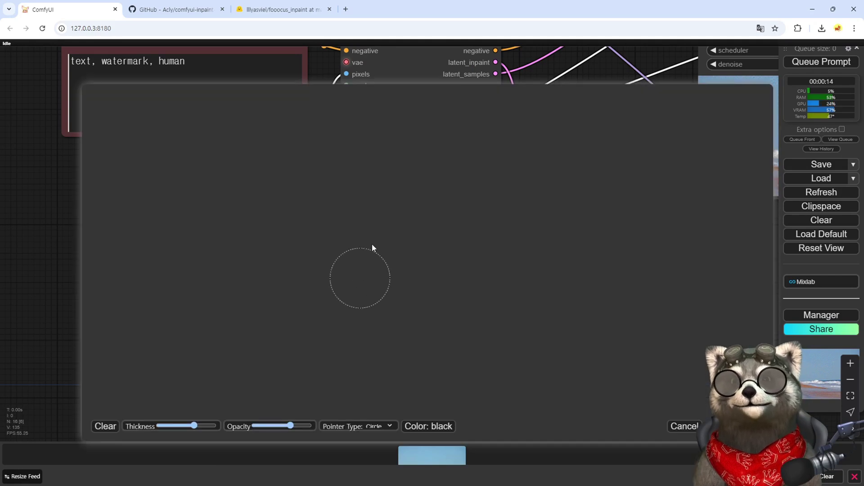
{"action": "mouse_move", "coordinate": [652, 175]}
{"action": "left_mouse_down"}
{"action": "mouse_move", "coordinate": [607, 241]}
{"action": "mouse_move", "coordinate": [624, 403]}
{"action": "left_mouse_up"}
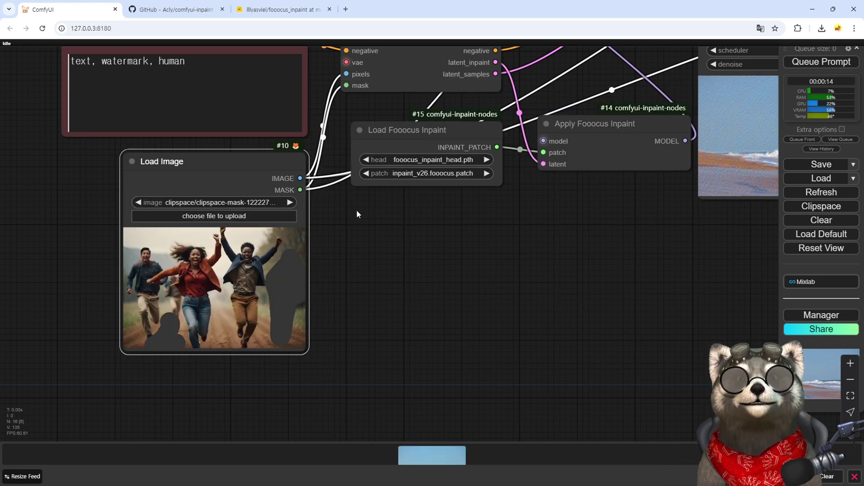
Insert "dog," before "human" in the negative prompt
{"action": "left_click_drag", "start_coordinate": [371, 220], "coordinate": [504, 366]}
{"action": "left_click_drag", "start_coordinate": [240, 342], "coordinate": [223, 362]}
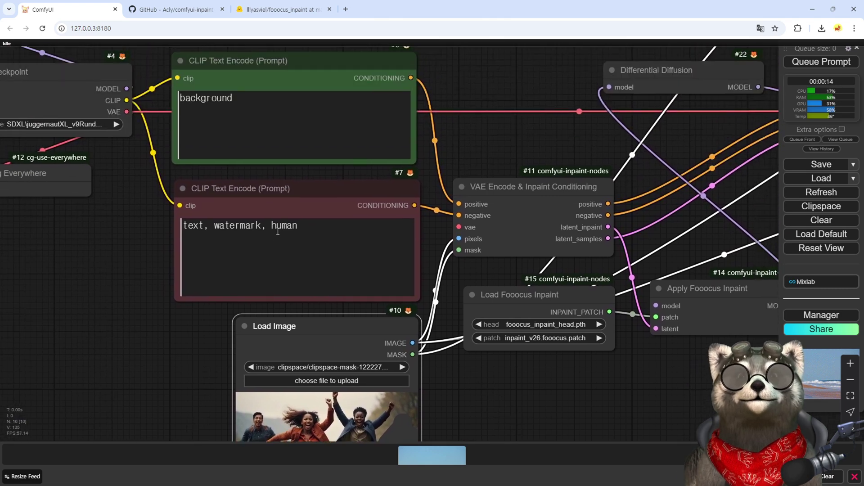
{"action": "left_click", "coordinate": [271, 242]}
{"action": "type", "text": "dog,"}
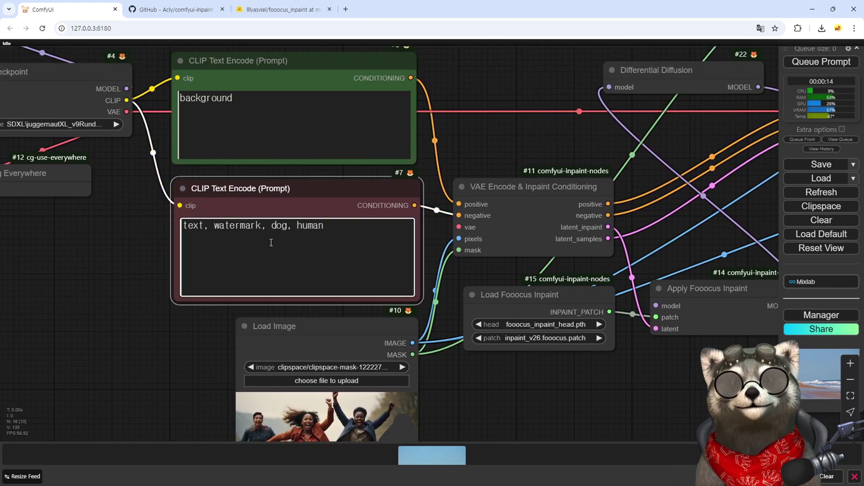
Run the workflow on the running-group image and check the KSampler preview
{"action": "scroll", "coordinate": [596, 413], "scroll_direction": "down", "scroll_amount": 5}
{"action": "left_click_drag", "start_coordinate": [641, 424], "coordinate": [252, 292]}
{"action": "key", "text": "ctrl+Return"}
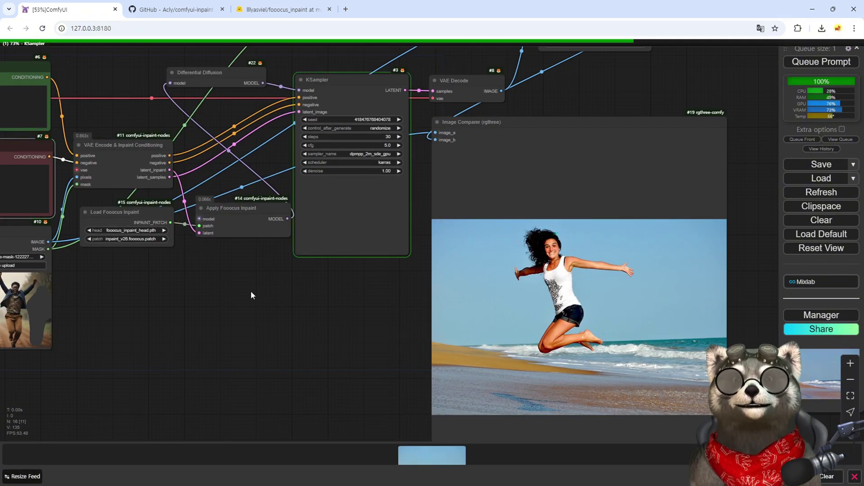
{"action": "scroll", "coordinate": [420, 220], "scroll_direction": "up", "scroll_amount": 5}
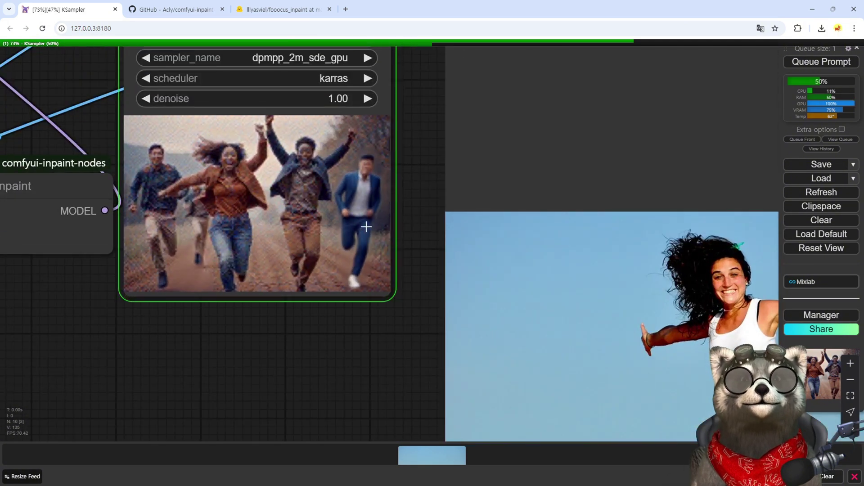
Compare the original group image with the inpainted result, examining the areas of the dog and the man in the yellow jacket
{"action": "scroll", "coordinate": [361, 232], "scroll_direction": "down", "scroll_amount": 10}
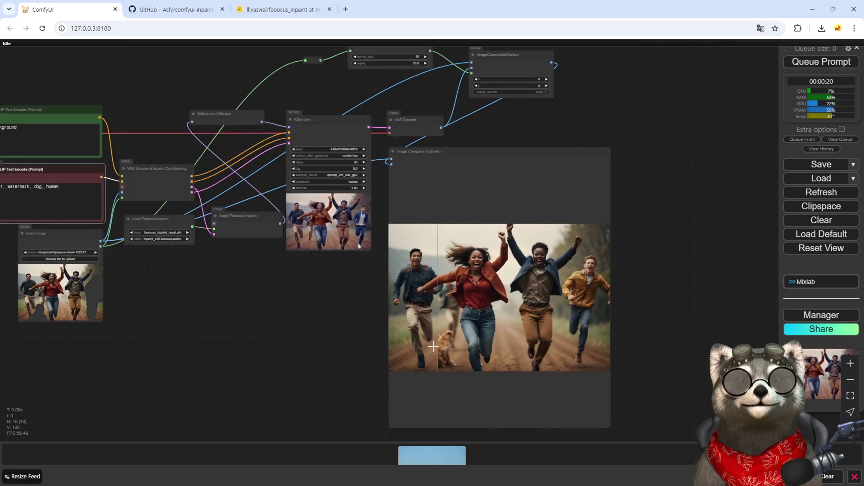
{"action": "scroll", "coordinate": [455, 352], "scroll_direction": "up", "scroll_amount": 6}
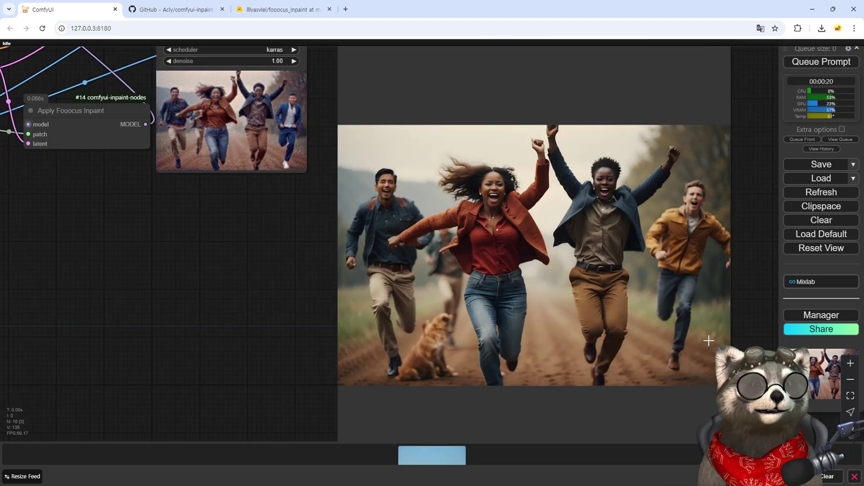
{"action": "left_click_drag", "start_coordinate": [269, 305], "coordinate": [348, 362]}
{"action": "scroll", "coordinate": [517, 343], "scroll_direction": "down", "scroll_amount": 5}
{"action": "scroll", "coordinate": [495, 342], "scroll_direction": "up", "scroll_amount": 1}
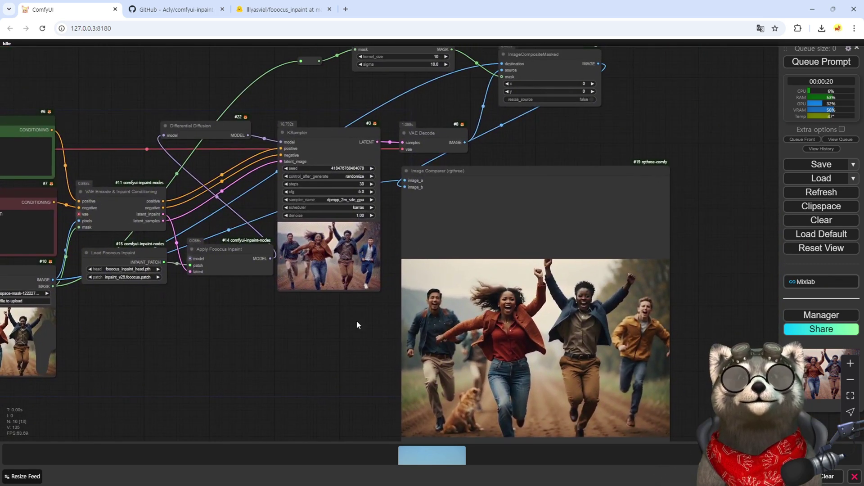
Run the workflow again with a new random seed and review the masked areas in the KSampler preview
{"action": "scroll", "coordinate": [358, 320], "scroll_direction": "up", "scroll_amount": 5}
{"action": "key", "text": "ctrl+Return"}
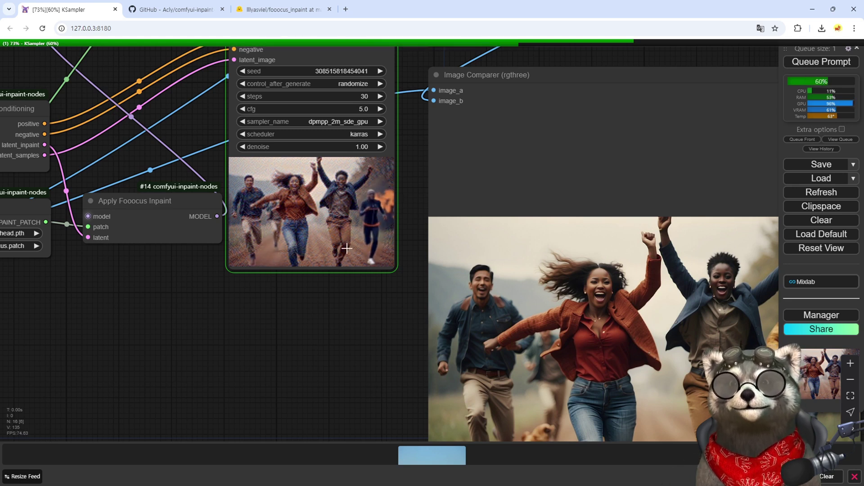
{"action": "scroll", "coordinate": [136, 301], "scroll_direction": "down", "scroll_amount": 5}
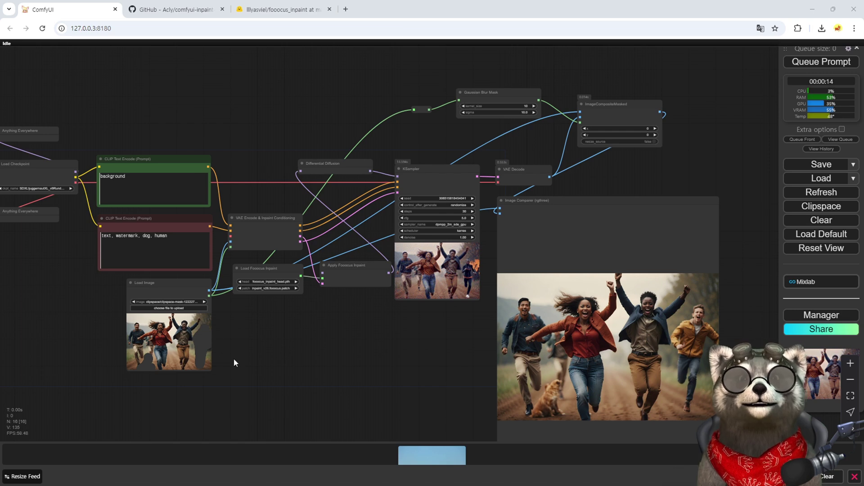
Reopen the mask editor for the loaded image and enlarge the mask around the man in the yellow jacket
{"action": "left_click_drag", "start_coordinate": [242, 358], "coordinate": [319, 357]}
{"action": "right_click", "coordinate": [275, 356]}
{"action": "left_click", "coordinate": [287, 427]}
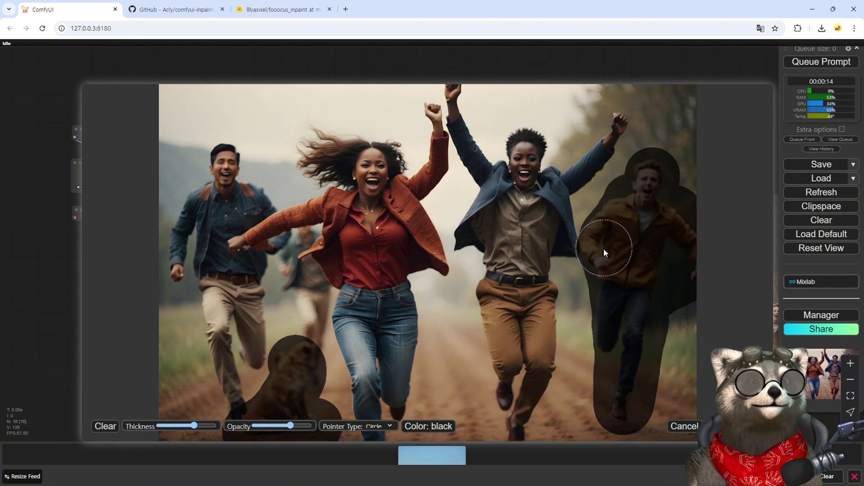
{"action": "left_click_drag", "start_coordinate": [599, 236], "coordinate": [605, 311]}
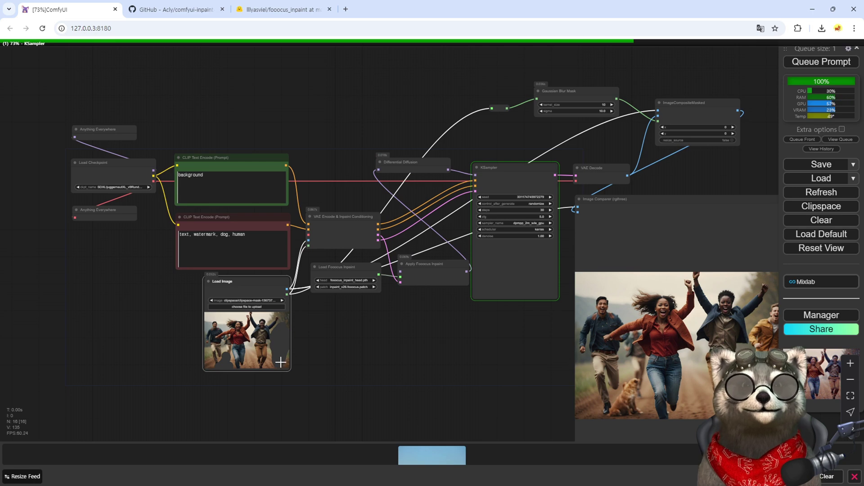
Check the KSampler preview of the run with the enlarged mask and look over the Gaussian Blur Mask connections
{"action": "scroll", "coordinate": [478, 338], "scroll_direction": "up", "scroll_amount": 6}
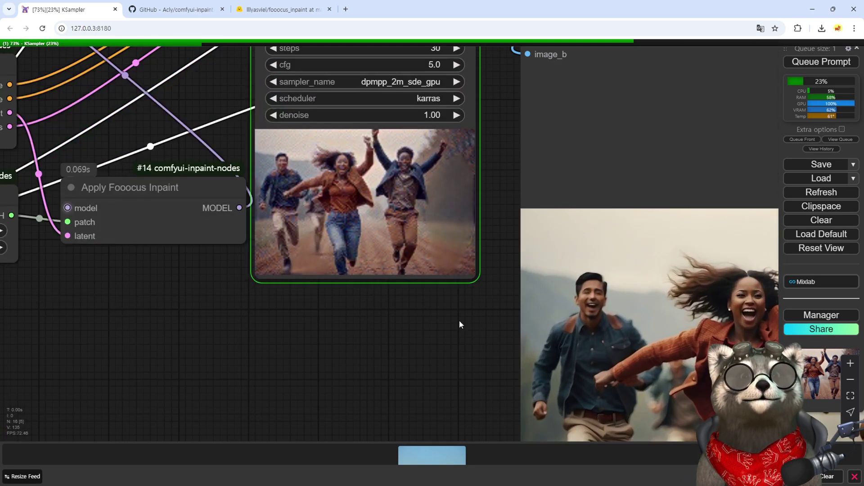
{"action": "left_click_drag", "start_coordinate": [459, 320], "coordinate": [456, 382]}
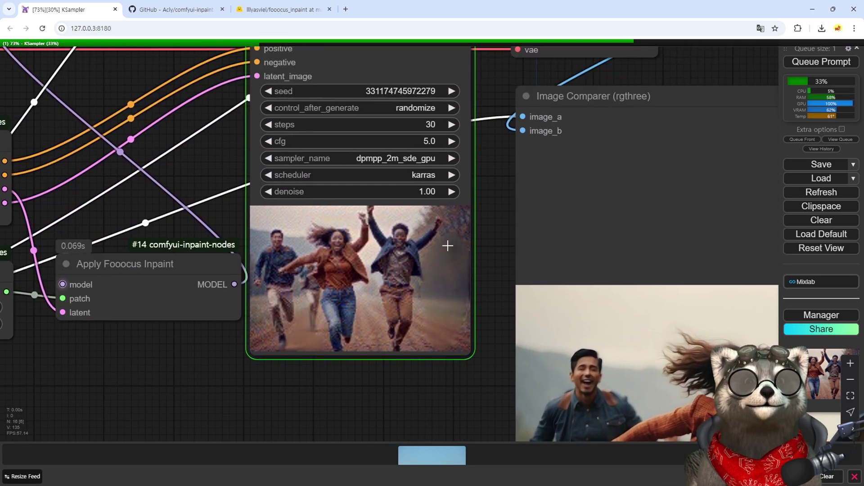
{"action": "left_click_drag", "start_coordinate": [495, 166], "coordinate": [471, 348]}
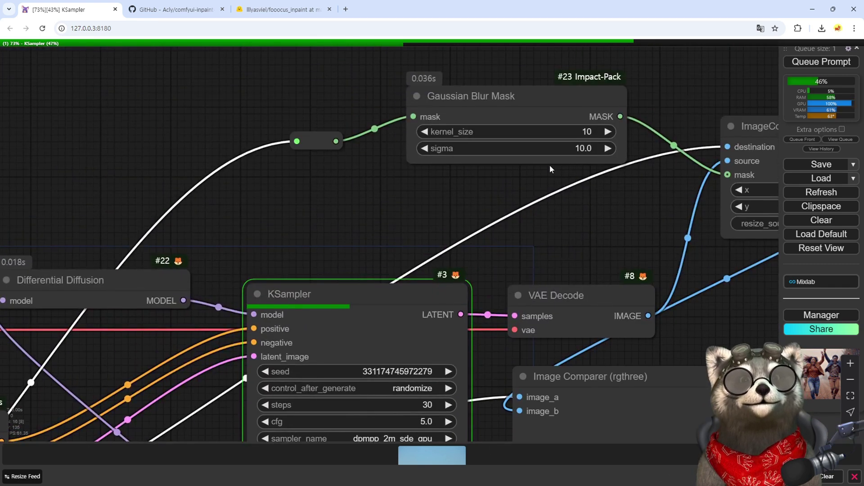
{"action": "left_click_drag", "start_coordinate": [497, 381], "coordinate": [482, 281]}
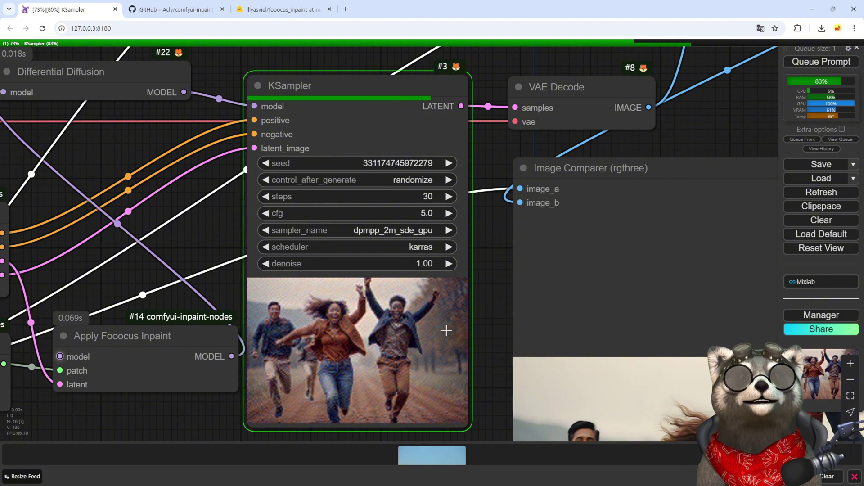
Examine the inpainted group image in the Image Comparer, checking the dog's former spot and the woman's jeans up close
{"action": "scroll", "coordinate": [447, 331], "scroll_direction": "down", "scroll_amount": 5}
{"action": "left_click_drag", "start_coordinate": [497, 408], "coordinate": [298, 247]}
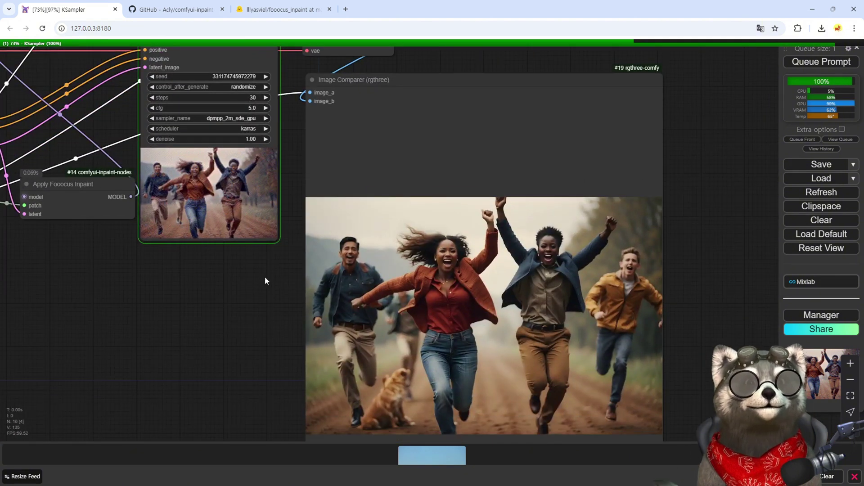
{"action": "left_click_drag", "start_coordinate": [275, 384], "coordinate": [177, 293]}
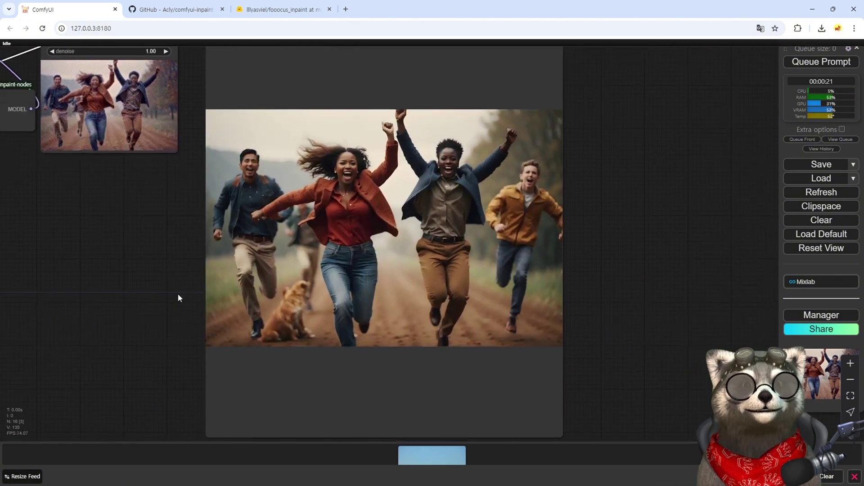
{"action": "scroll", "coordinate": [177, 293], "scroll_direction": "up", "scroll_amount": 5}
{"action": "scroll", "coordinate": [258, 263], "scroll_direction": "up", "scroll_amount": 5}
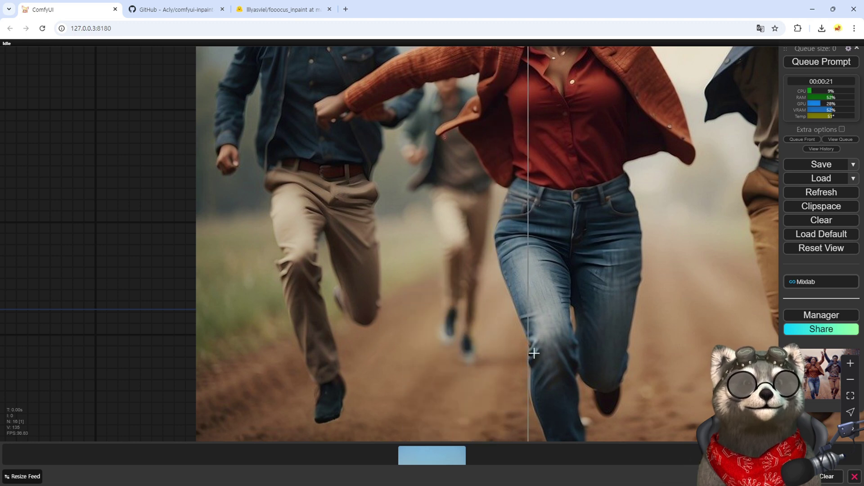
{"action": "scroll", "coordinate": [646, 243], "scroll_direction": "up", "scroll_amount": 5}
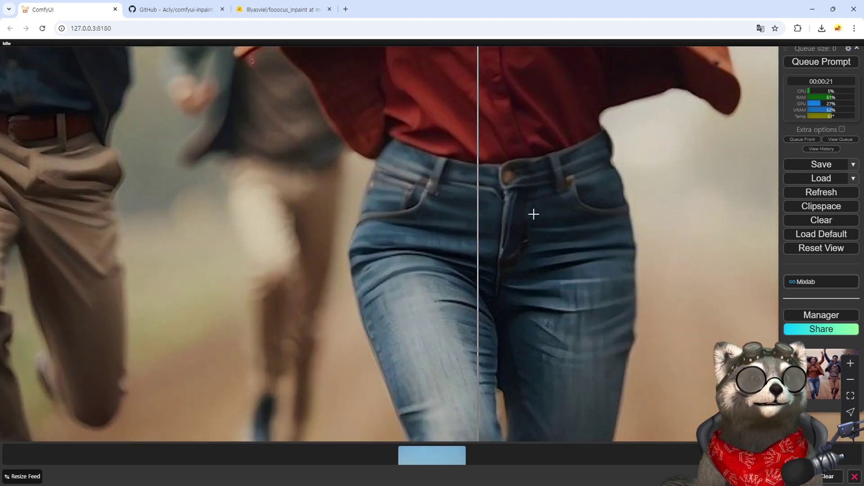
{"action": "scroll", "coordinate": [445, 291], "scroll_direction": "down", "scroll_amount": 5}
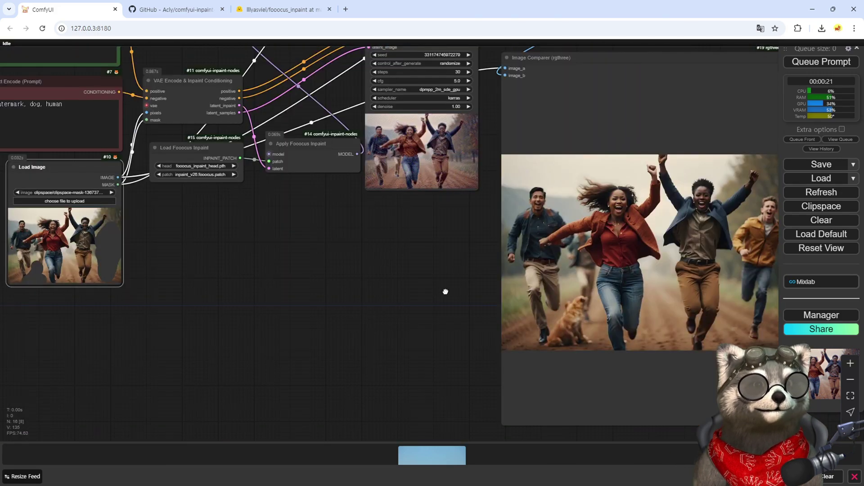
Compare the inpainted group image with the original, checking the area where the man in the yellow jacket stood
{"action": "left_click_drag", "start_coordinate": [446, 292], "coordinate": [87, 309]}
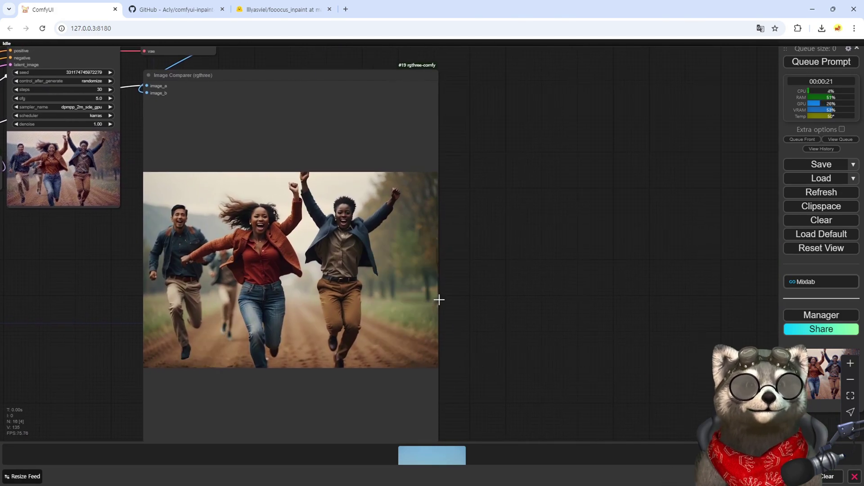
{"action": "scroll", "coordinate": [439, 300], "scroll_direction": "up", "scroll_amount": 6}
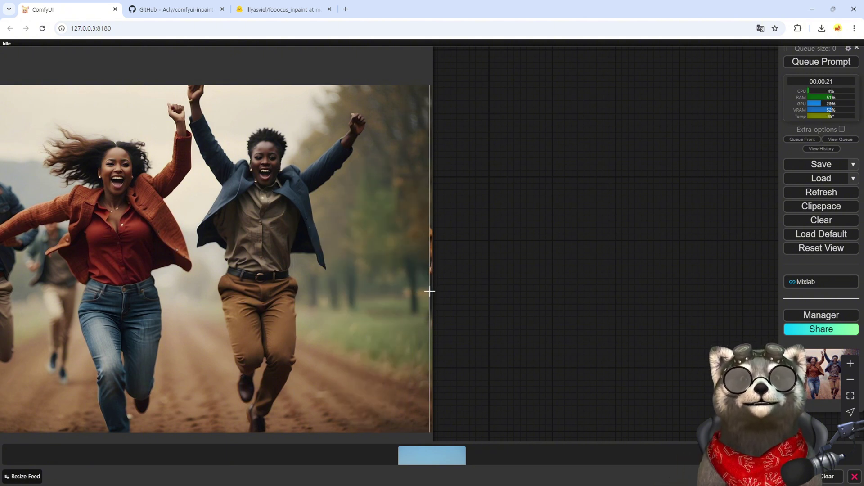
{"action": "scroll", "coordinate": [429, 292], "scroll_direction": "down", "scroll_amount": 3}
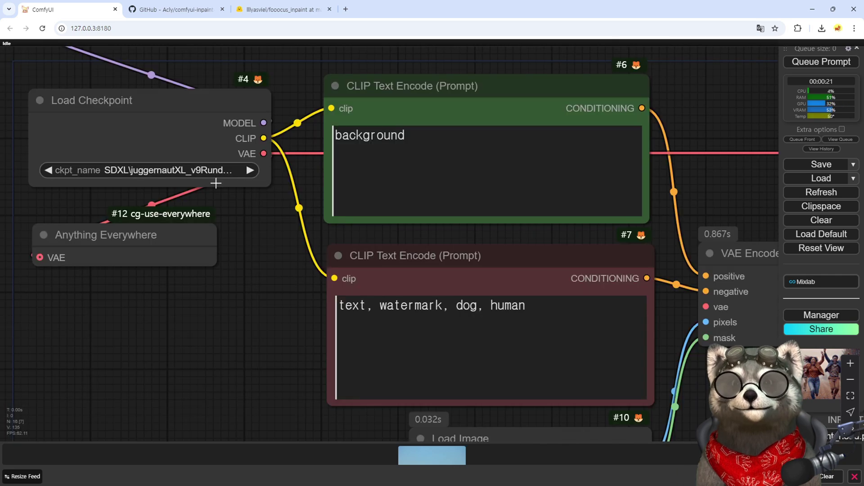
{"action": "scroll", "coordinate": [268, 288], "scroll_direction": "down", "scroll_amount": 3}
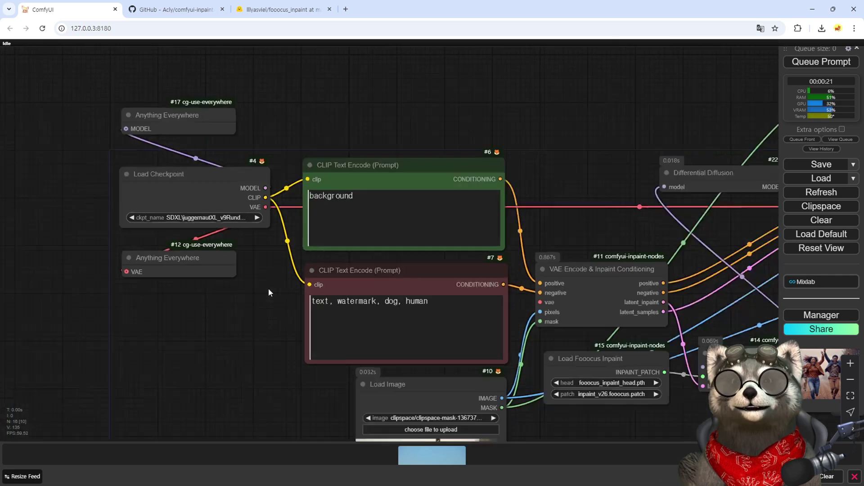
Set the KSampler's steps to 40
{"action": "left_click_drag", "start_coordinate": [687, 401], "coordinate": [359, 405]}
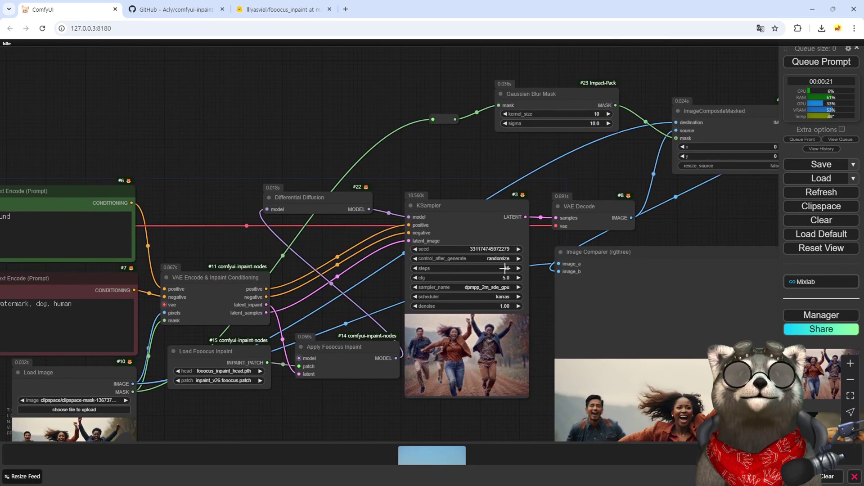
{"action": "left_click_drag", "start_coordinate": [542, 298], "coordinate": [382, 189]}
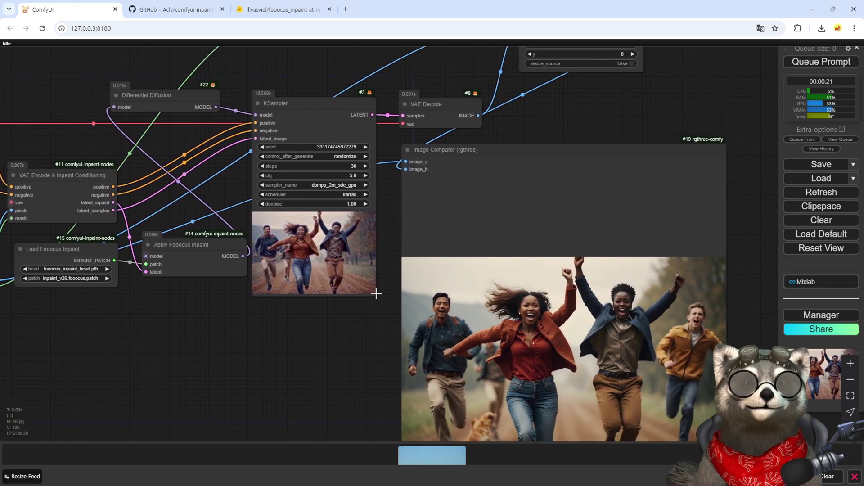
{"action": "left_click", "coordinate": [345, 166]}
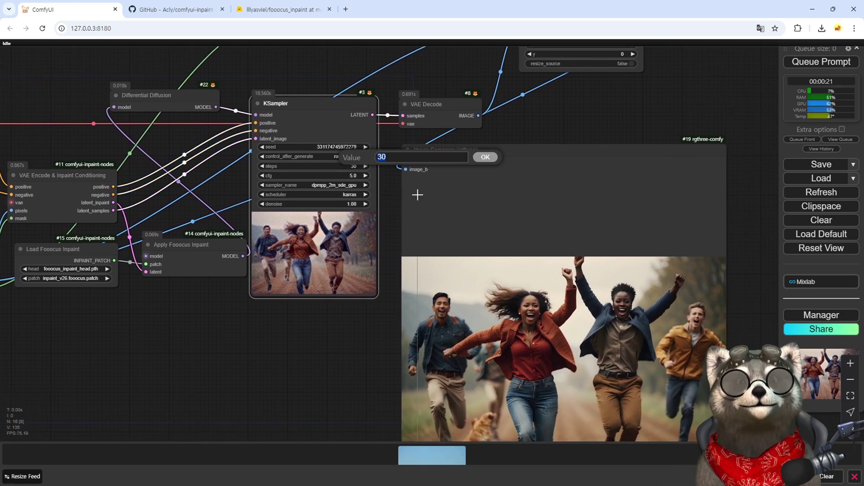
{"action": "type", "text": "40"}
{"action": "key", "text": "Return"}
{"action": "scroll", "coordinate": [418, 194], "scroll_direction": "down", "scroll_amount": 1}
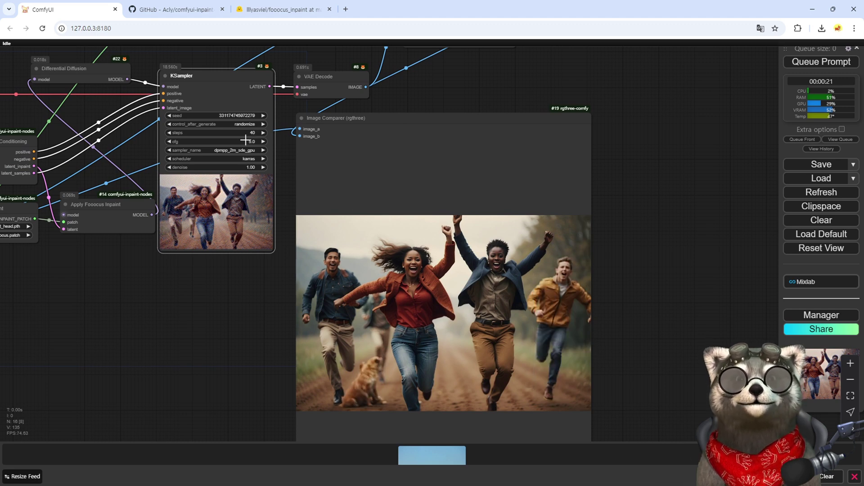
Load woman-7369219_1280.jpg from the downloads folder into the Load Image node
{"action": "left_click_drag", "start_coordinate": [50, 280], "coordinate": [416, 339]}
{"action": "left_click_drag", "start_coordinate": [24, 249], "coordinate": [216, 338]}
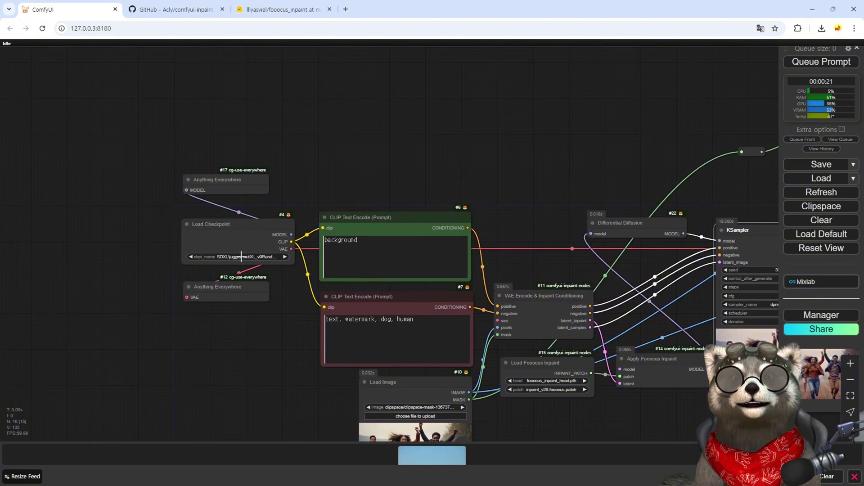
{"action": "left_click_drag", "start_coordinate": [324, 399], "coordinate": [137, 283]}
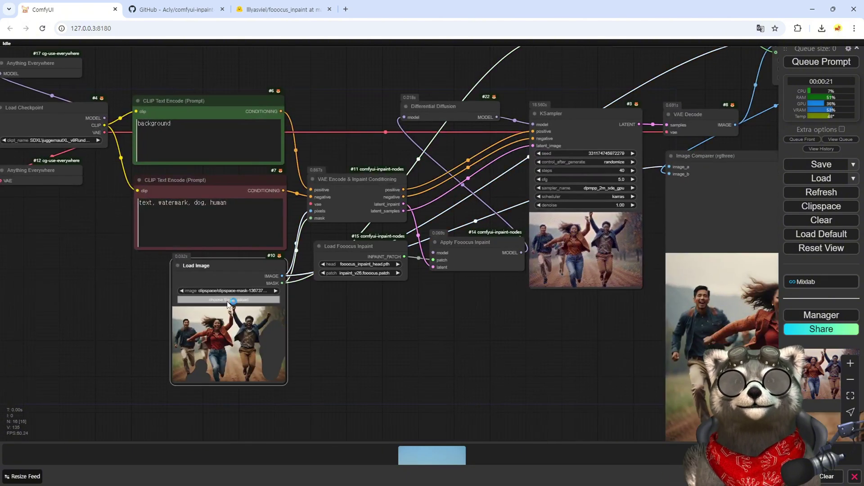
{"action": "left_click", "coordinate": [228, 301]}
{"action": "left_click", "coordinate": [131, 158]}
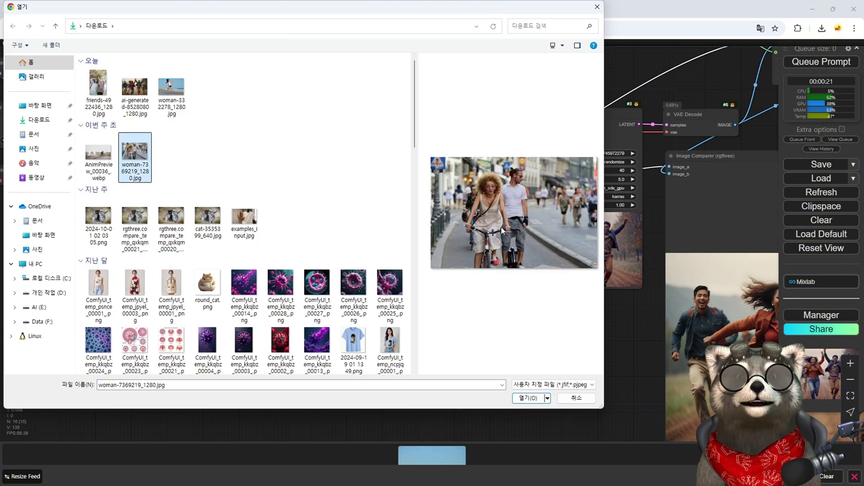
{"action": "left_click", "coordinate": [543, 398]}
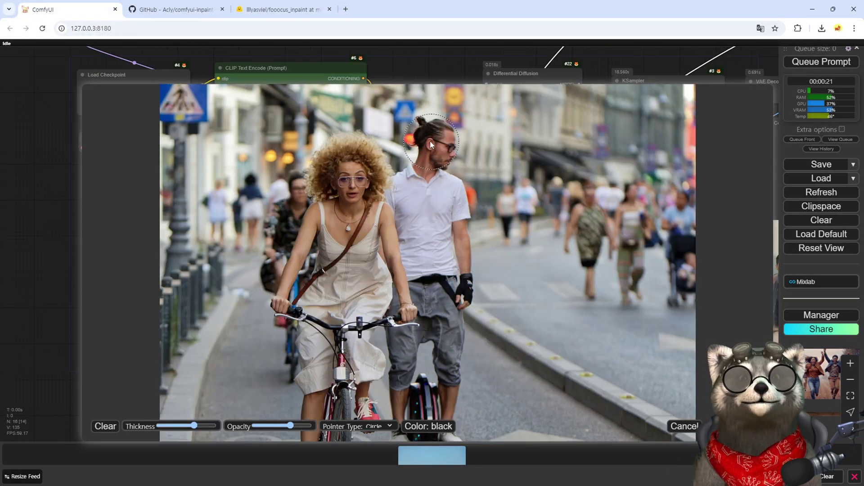
Mask the man in the white shirt beside the cyclist, from his head down to his feet and wheel
{"action": "mouse_move", "coordinate": [423, 128]}
{"action": "left_mouse_down"}
{"action": "mouse_move", "coordinate": [436, 122]}
{"action": "mouse_move", "coordinate": [449, 214]}
{"action": "left_mouse_up"}
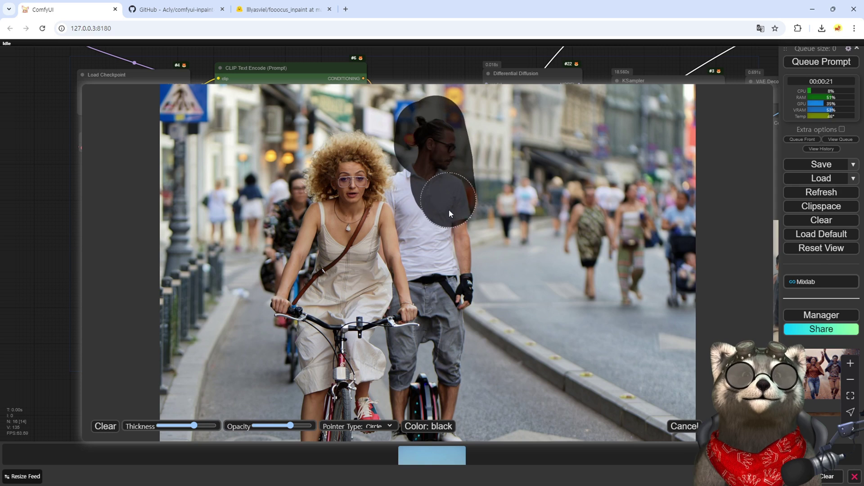
{"action": "mouse_move", "coordinate": [461, 287]}
{"action": "left_mouse_down"}
{"action": "mouse_move", "coordinate": [466, 197]}
{"action": "mouse_move", "coordinate": [446, 408]}
{"action": "mouse_move", "coordinate": [458, 429]}
{"action": "mouse_move", "coordinate": [407, 422]}
{"action": "mouse_move", "coordinate": [411, 375]}
{"action": "mouse_move", "coordinate": [454, 330]}
{"action": "mouse_move", "coordinate": [431, 255]}
{"action": "left_mouse_up"}
{"action": "mouse_move", "coordinate": [415, 196]}
{"action": "left_mouse_down"}
{"action": "mouse_move", "coordinate": [409, 188]}
{"action": "mouse_move", "coordinate": [417, 185]}
{"action": "left_mouse_up"}
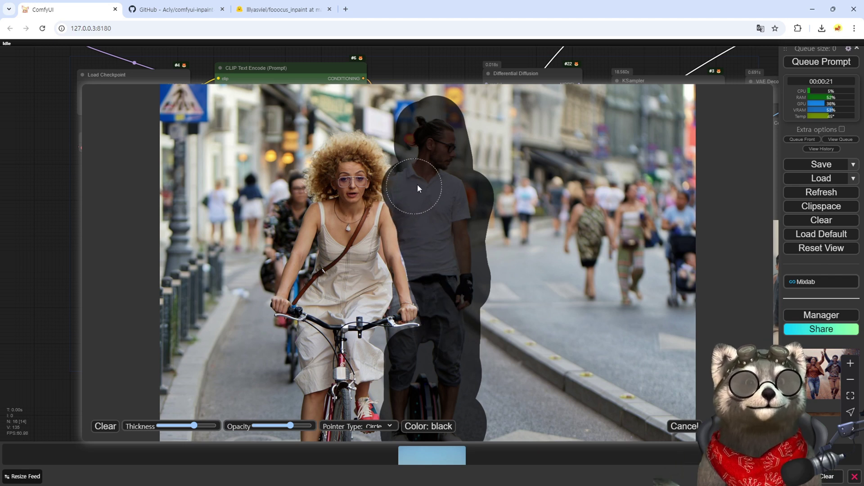
Refine the mask's edge along the woman's arm and handlebar with a thinner brush, and save it to the Load Image node
{"action": "scroll", "coordinate": [417, 182], "scroll_direction": "up", "scroll_amount": 5}
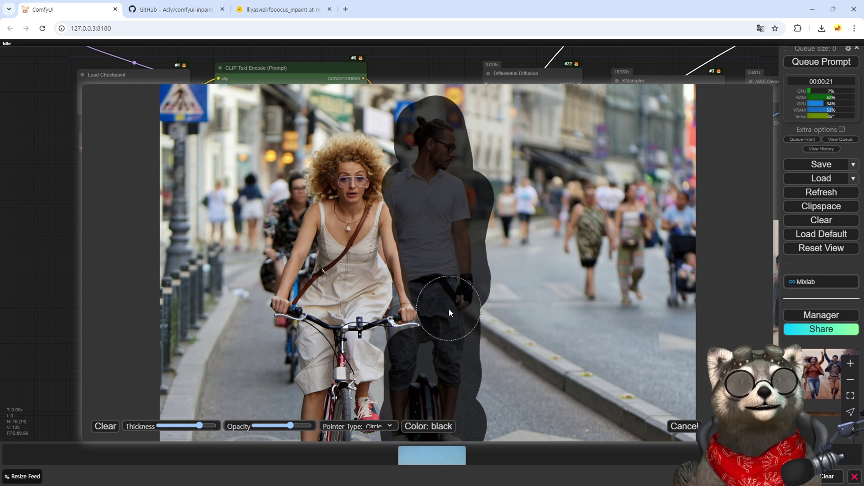
{"action": "scroll", "coordinate": [450, 309], "scroll_direction": "down", "scroll_amount": 6}
{"action": "scroll", "coordinate": [393, 346], "scroll_direction": "up", "scroll_amount": 3}
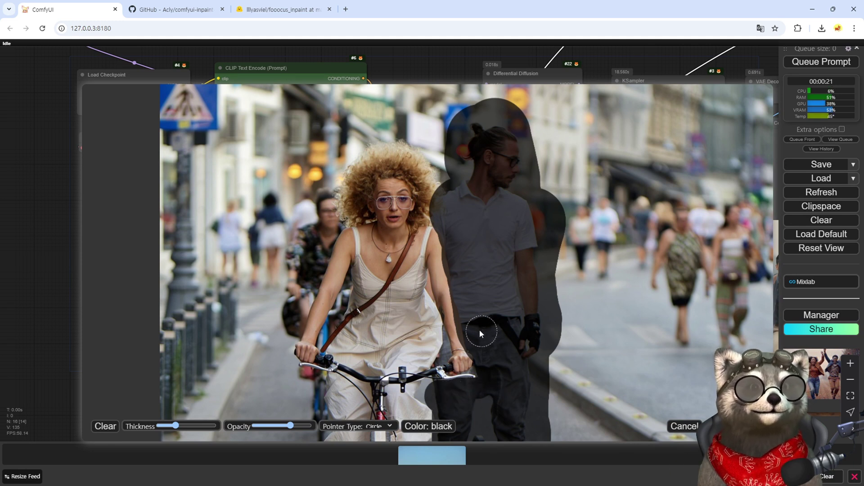
{"action": "scroll", "coordinate": [427, 274], "scroll_direction": "up", "scroll_amount": 1}
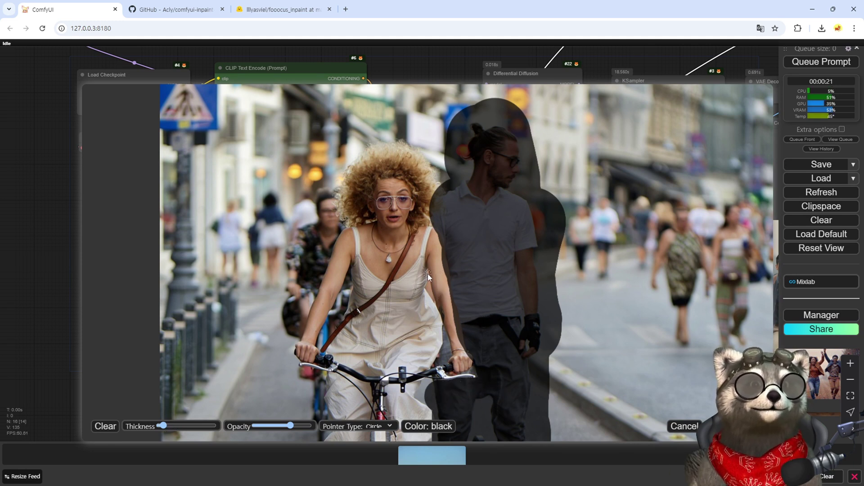
{"action": "mouse_move", "coordinate": [428, 273]}
{"action": "left_mouse_down"}
{"action": "mouse_move", "coordinate": [437, 306]}
{"action": "mouse_move", "coordinate": [429, 279]}
{"action": "left_mouse_up"}
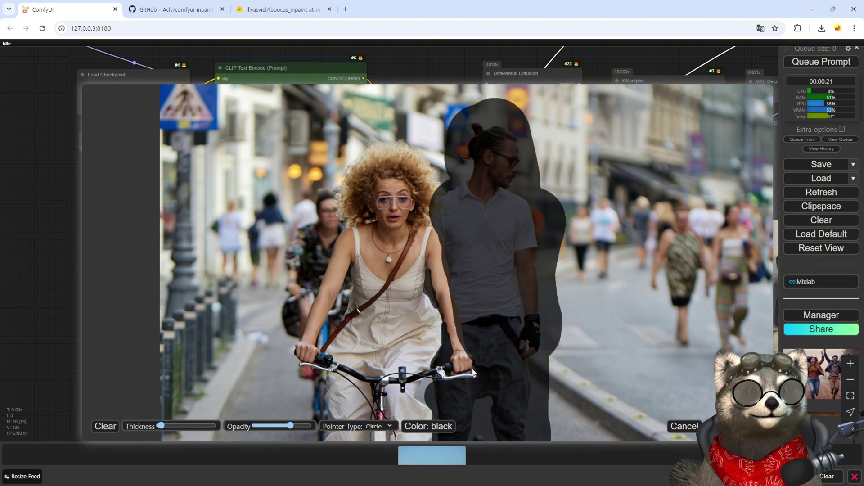
{"action": "scroll", "coordinate": [464, 247], "scroll_direction": "up", "scroll_amount": 3}
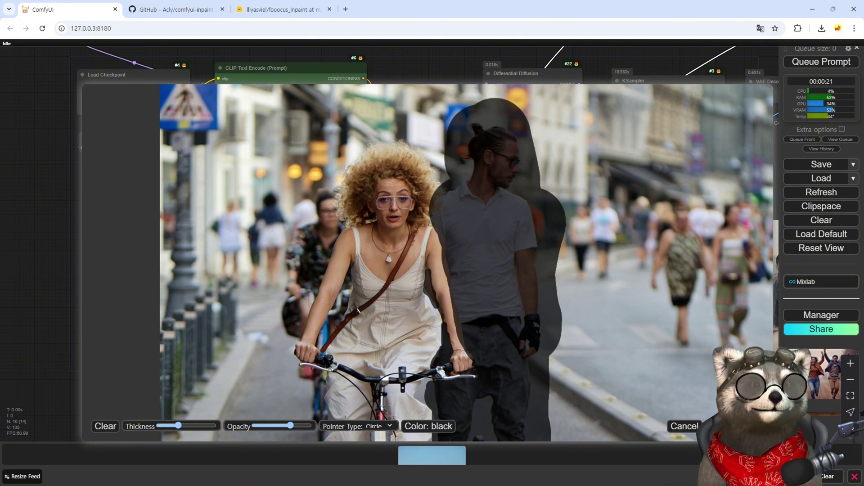
{"action": "key", "text": "Return"}
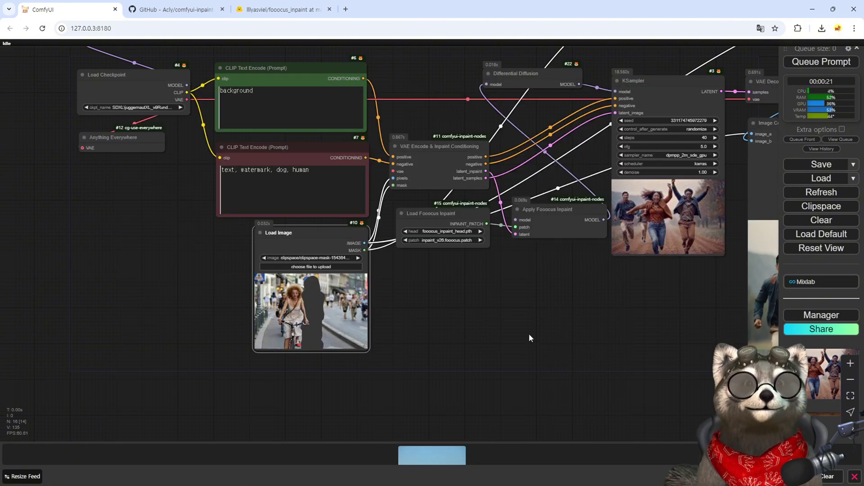
Run the workflow on the masked street photo and review the mask edge around the woman's hand during sampling
{"action": "key", "text": "ctrl+Return"}
{"action": "left_click_drag", "start_coordinate": [486, 325], "coordinate": [463, 330]}
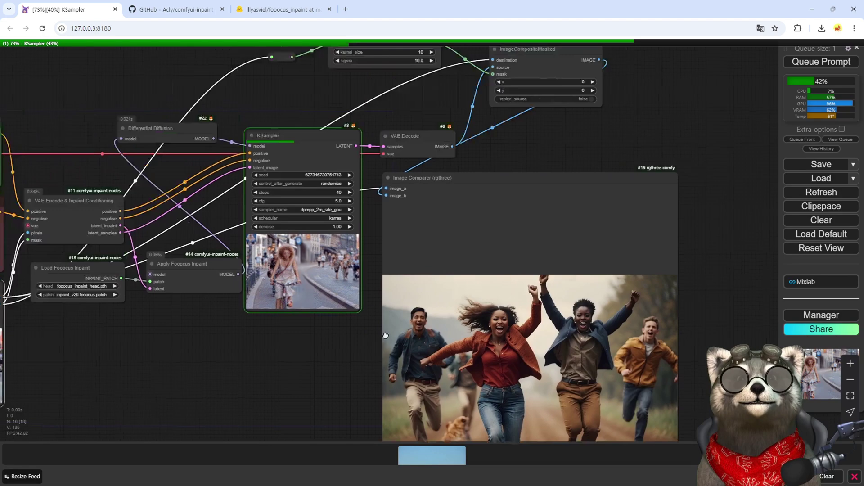
{"action": "left_click_drag", "start_coordinate": [19, 397], "coordinate": [210, 399]}
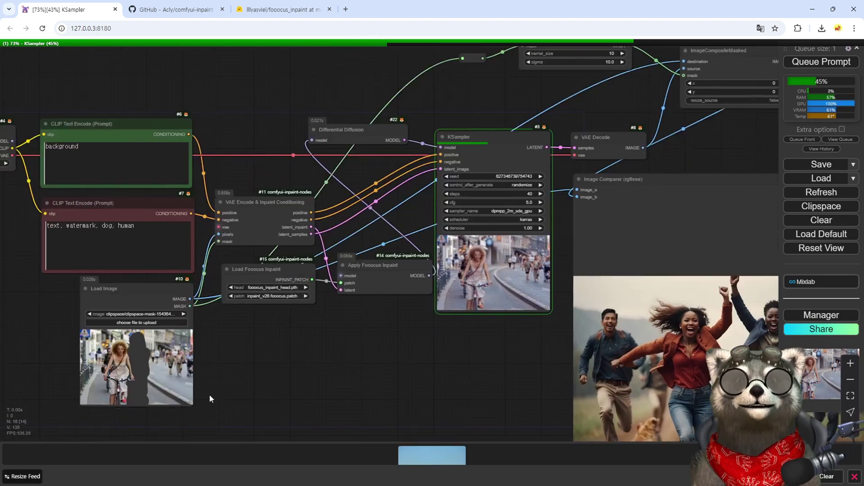
{"action": "scroll", "coordinate": [210, 394], "scroll_direction": "up", "scroll_amount": 15}
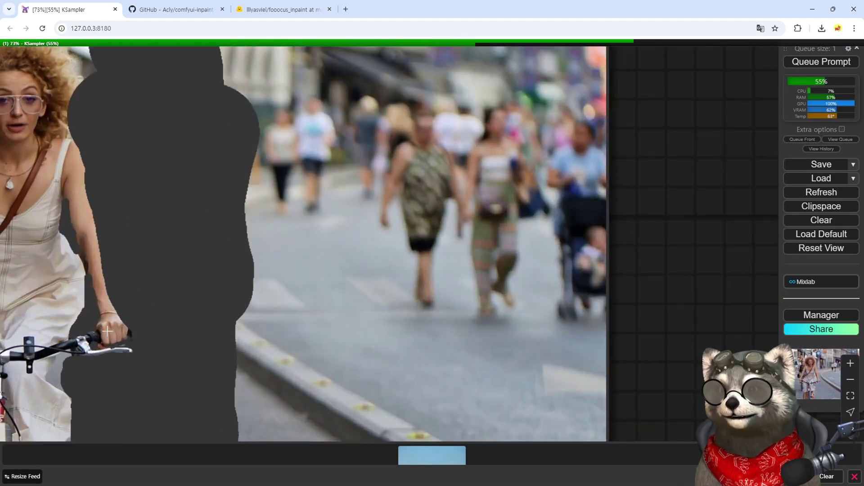
{"action": "scroll", "coordinate": [112, 333], "scroll_direction": "down", "scroll_amount": 11}
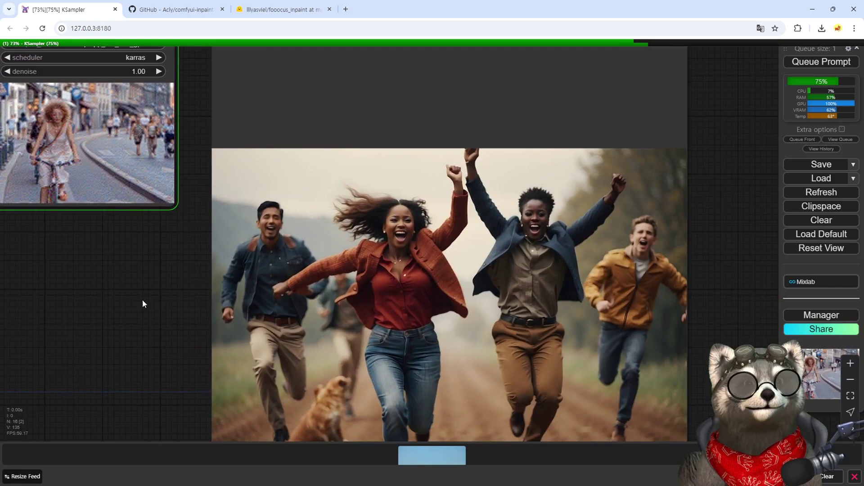
{"action": "scroll", "coordinate": [140, 316], "scroll_direction": "down", "scroll_amount": 5}
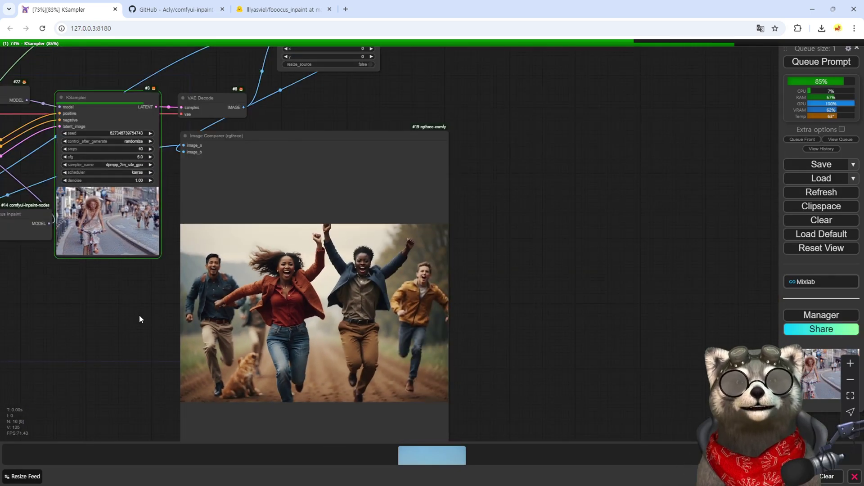
Compare the inpainted street photo with the original in the Image Comparer, checking the spot where the man stood
{"action": "scroll", "coordinate": [300, 381], "scroll_direction": "up", "scroll_amount": 9}
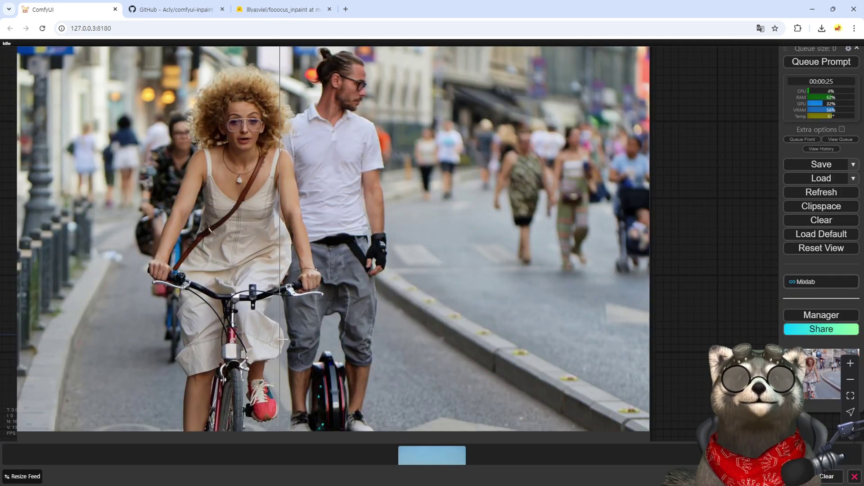
{"action": "scroll", "coordinate": [393, 344], "scroll_direction": "down", "scroll_amount": 6}
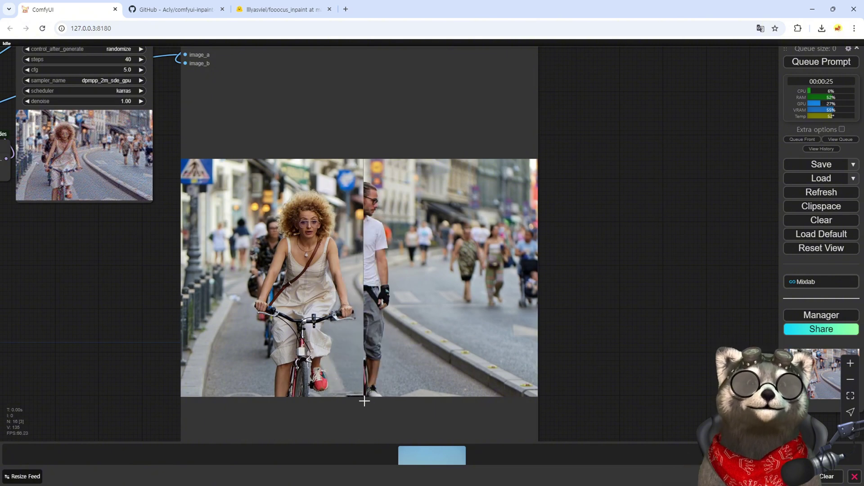
{"action": "scroll", "coordinate": [360, 400], "scroll_direction": "up", "scroll_amount": 12}
{"action": "scroll", "coordinate": [330, 229], "scroll_direction": "up", "scroll_amount": 4}
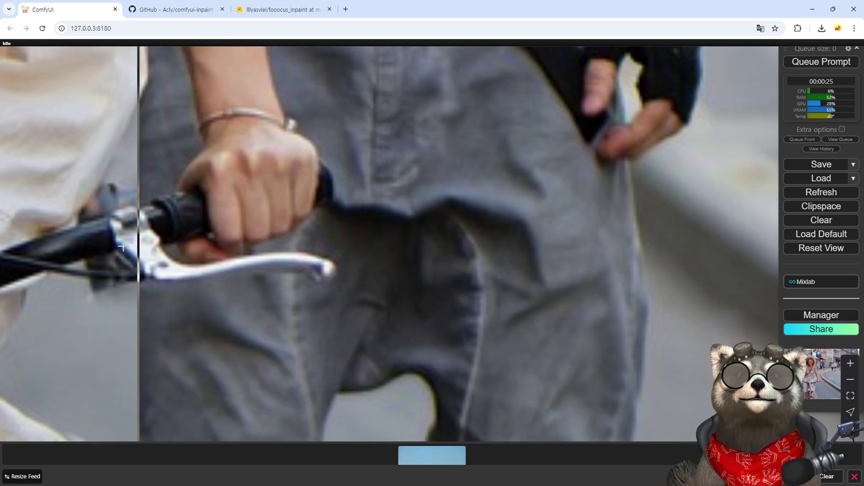
{"action": "scroll", "coordinate": [373, 250], "scroll_direction": "down", "scroll_amount": 11}
{"action": "scroll", "coordinate": [379, 246], "scroll_direction": "down", "scroll_amount": 10}
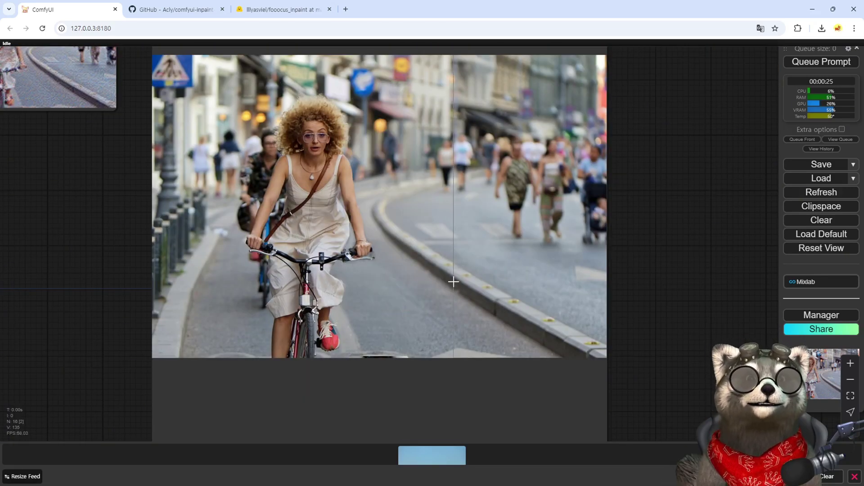
Inspect the inpainted edges around the woman's hand, brake lever and dress up close against the original
{"action": "scroll", "coordinate": [451, 252], "scroll_direction": "up", "scroll_amount": 10}
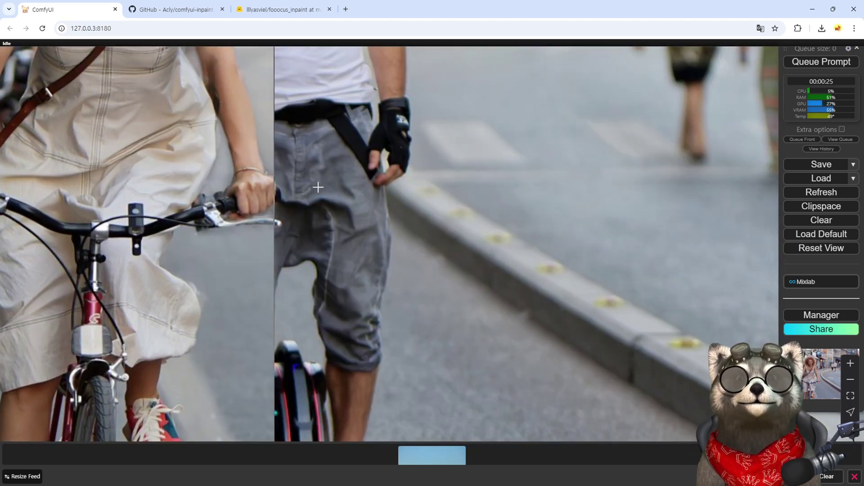
{"action": "scroll", "coordinate": [306, 187], "scroll_direction": "up", "scroll_amount": 4}
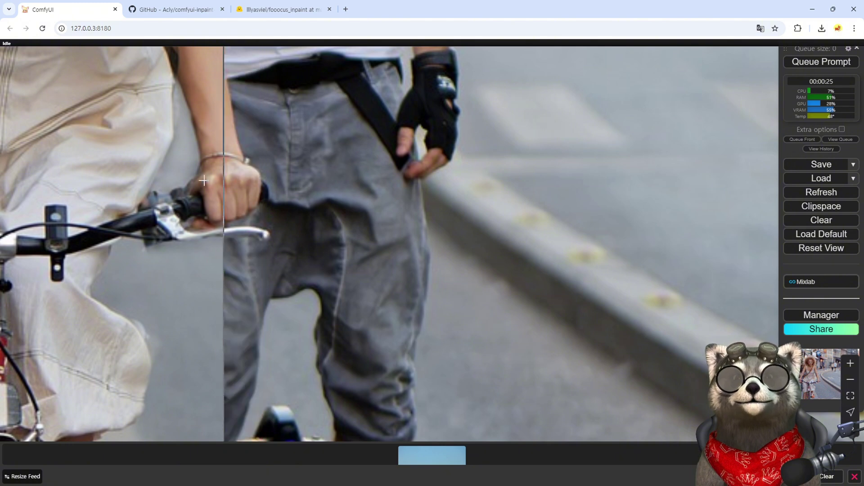
{"action": "scroll", "coordinate": [291, 209], "scroll_direction": "down", "scroll_amount": 14}
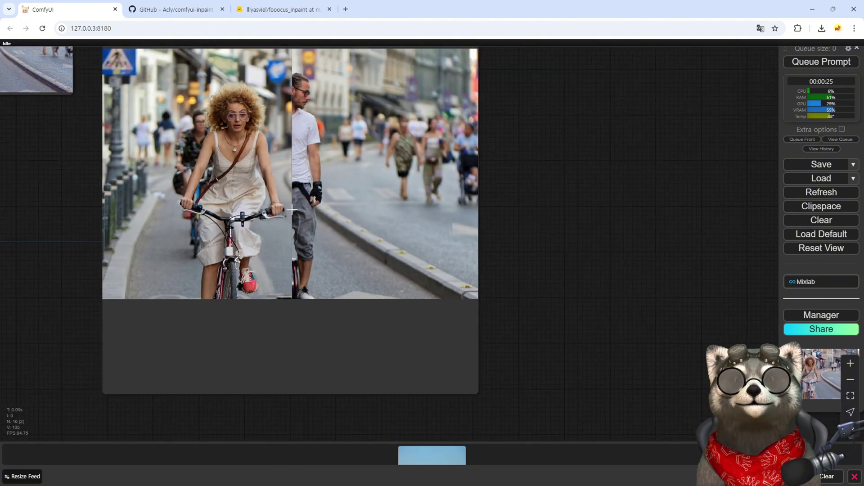
{"action": "scroll", "coordinate": [291, 210], "scroll_direction": "up", "scroll_amount": 10}
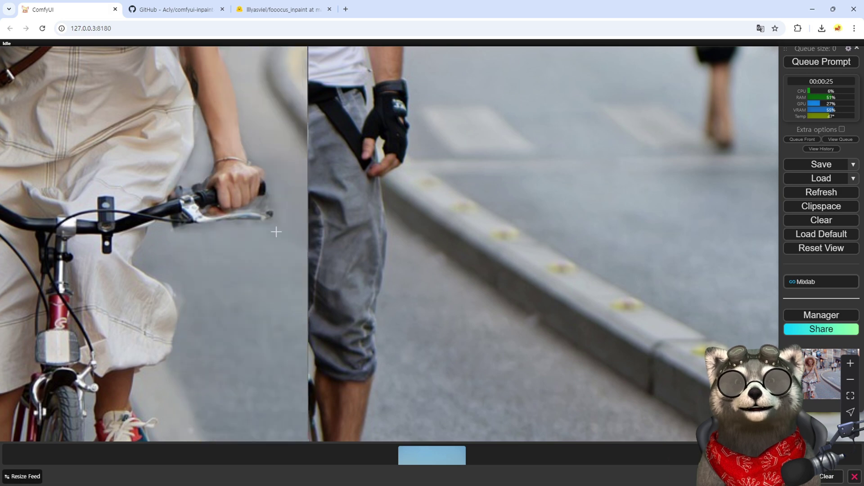
{"action": "scroll", "coordinate": [281, 185], "scroll_direction": "down", "scroll_amount": 10}
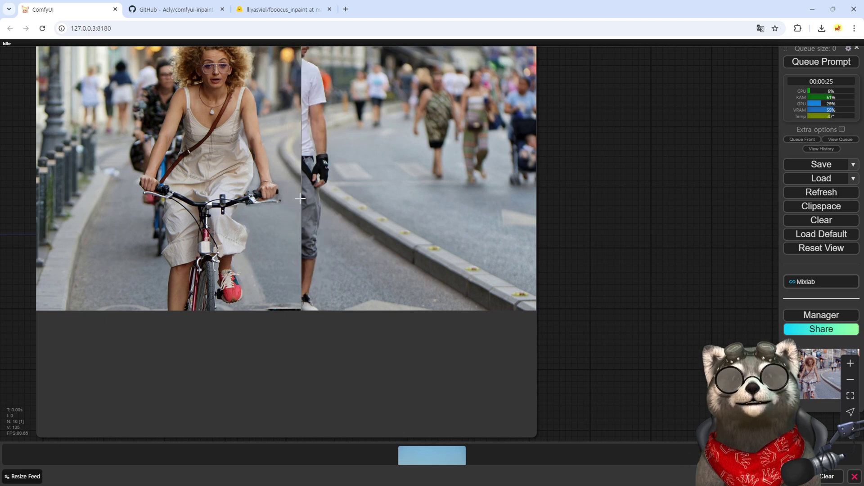
{"action": "scroll", "coordinate": [342, 198], "scroll_direction": "down", "scroll_amount": 5}
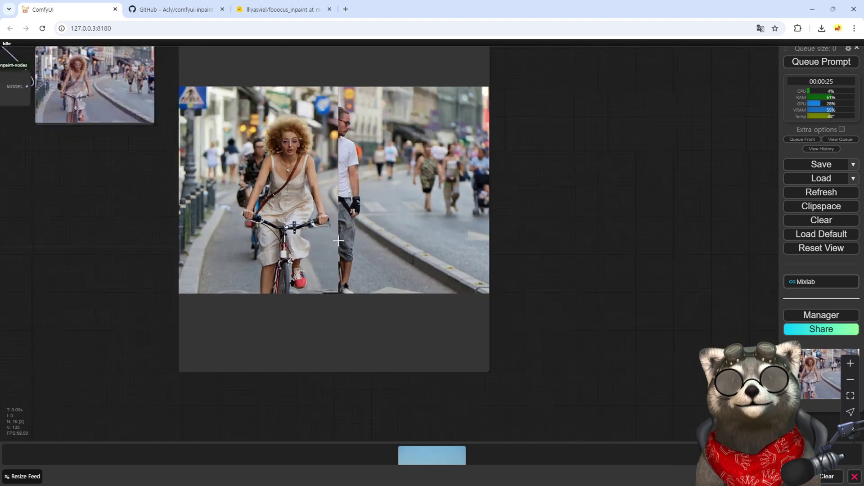
{"action": "scroll", "coordinate": [325, 190], "scroll_direction": "up", "scroll_amount": 10}
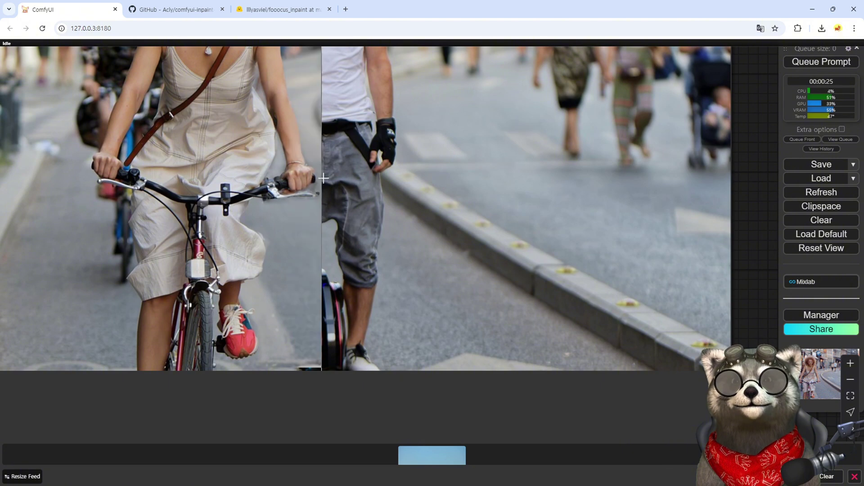
Load the photo of the couple holding cameras into the Load Image node
{"action": "scroll", "coordinate": [333, 201], "scroll_direction": "down", "scroll_amount": 3}
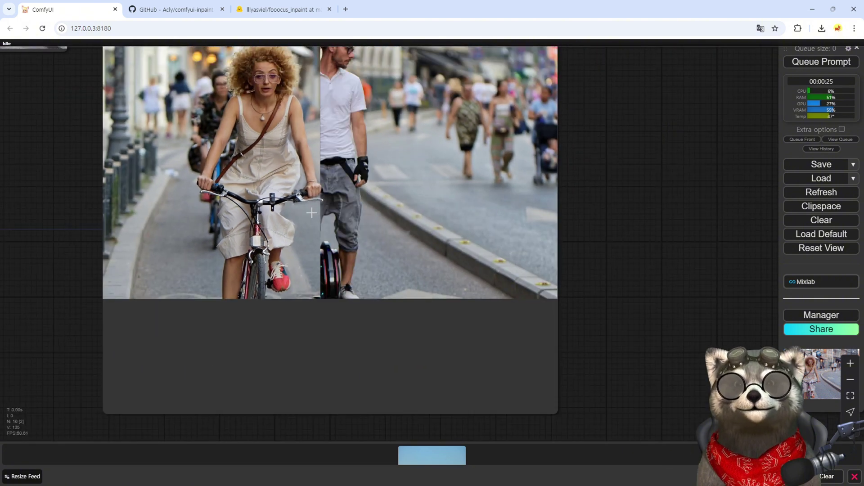
{"action": "scroll", "coordinate": [378, 211], "scroll_direction": "down", "scroll_amount": 6}
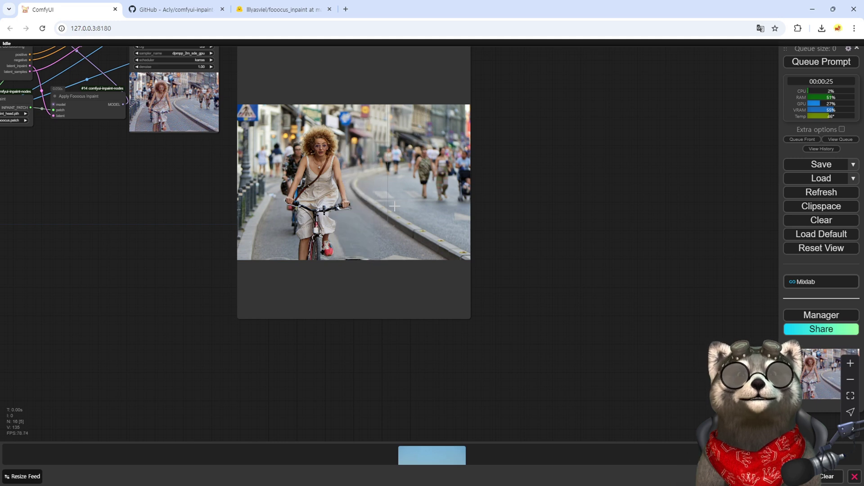
{"action": "left_click_drag", "start_coordinate": [120, 203], "coordinate": [427, 342]}
{"action": "scroll", "coordinate": [89, 251], "scroll_direction": "up", "scroll_amount": 5}
{"action": "left_click_drag", "start_coordinate": [88, 251], "coordinate": [28, 205]}
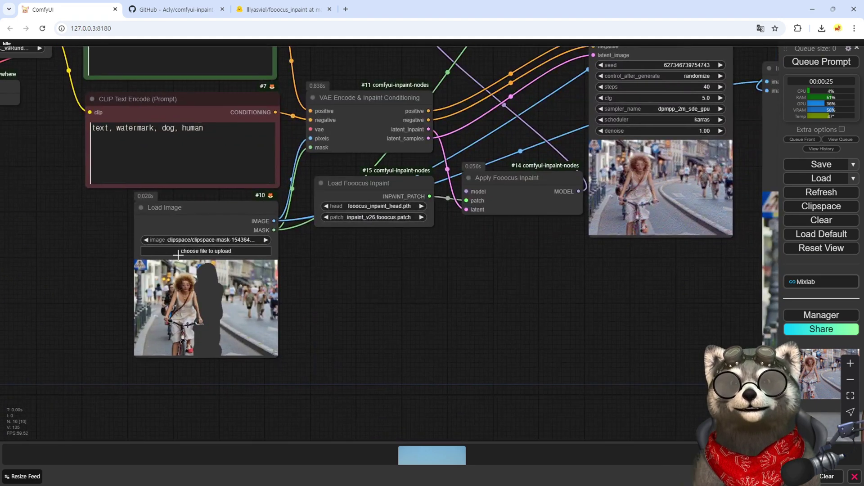
{"action": "left_click", "coordinate": [177, 252]}
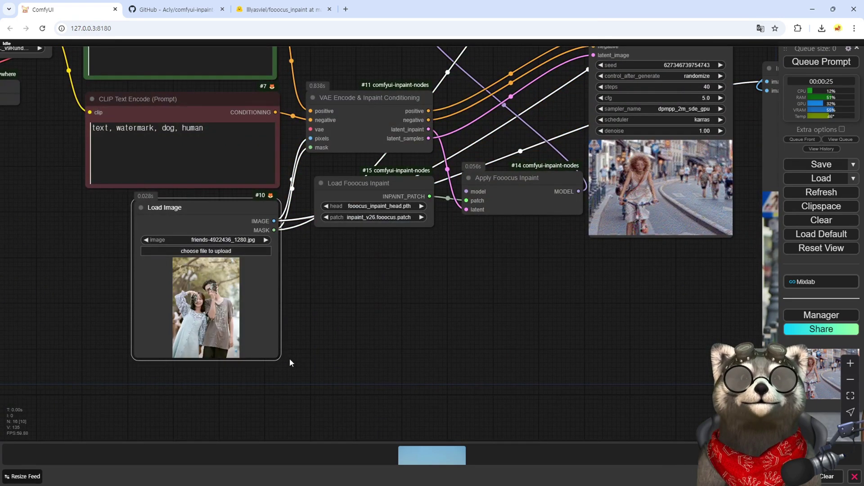
{"action": "scroll", "coordinate": [261, 361], "scroll_direction": "up", "scroll_amount": 2}
Open the couple photo in the mask editor and paint a mask over the man's head, body and arm
{"action": "right_click", "coordinate": [190, 306]}
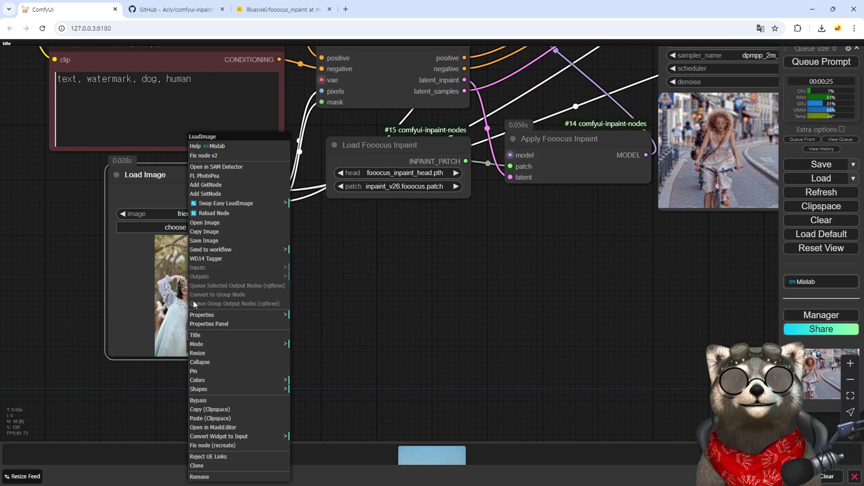
{"action": "left_click", "coordinate": [213, 427]}
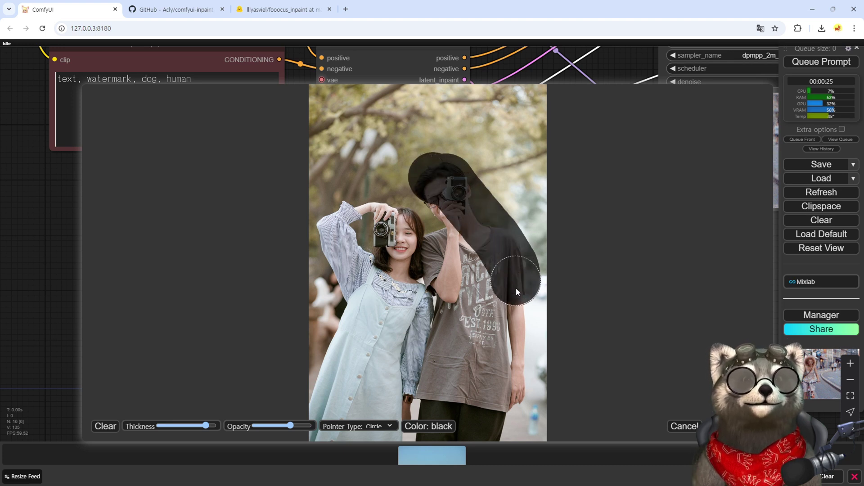
{"action": "left_click_drag", "start_coordinate": [515, 288], "coordinate": [442, 379]}
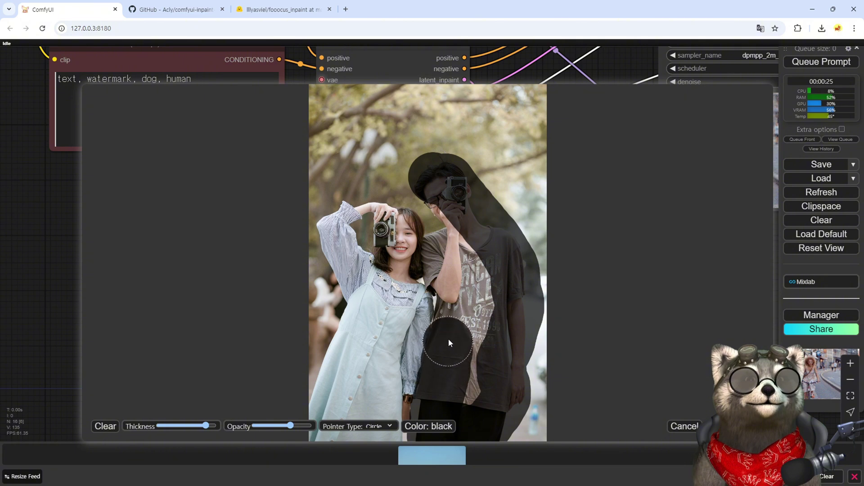
{"action": "left_click_drag", "start_coordinate": [452, 278], "coordinate": [452, 215]}
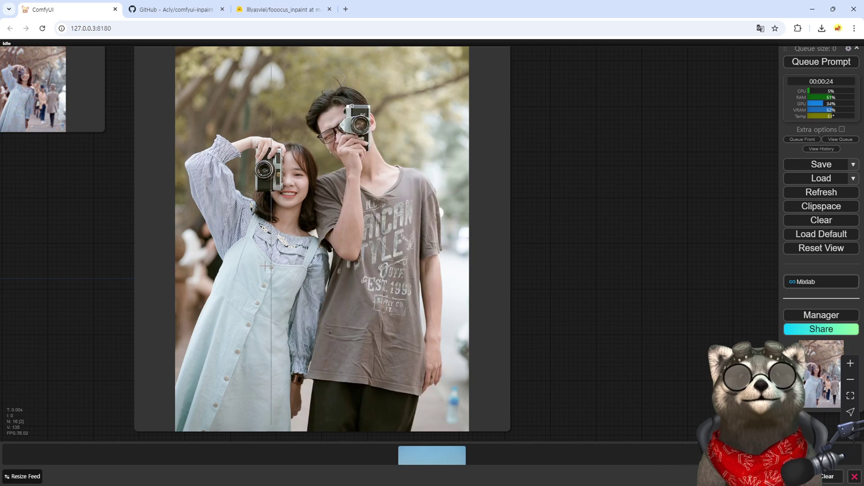
Refine the mask over the man's arm and shirt beside the woman's shoulder, and save it to the Load Image node
{"action": "scroll", "coordinate": [322, 215], "scroll_direction": "up", "scroll_amount": 10}
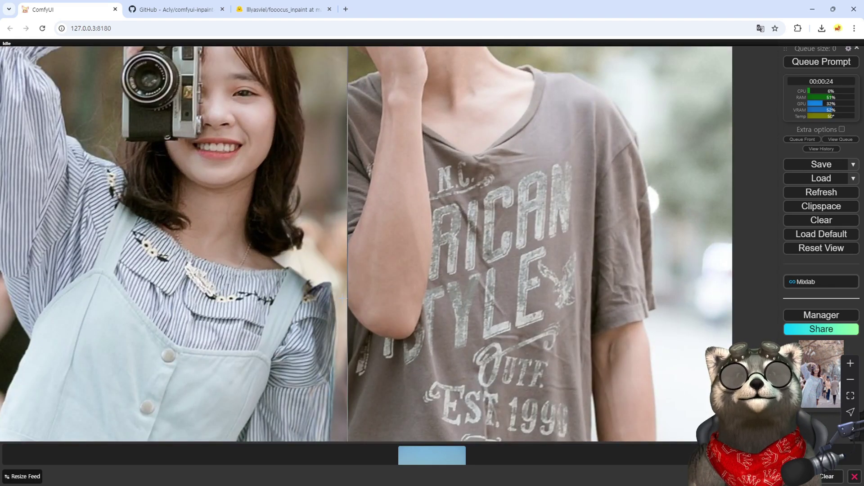
{"action": "scroll", "coordinate": [334, 329], "scroll_direction": "down", "scroll_amount": 10}
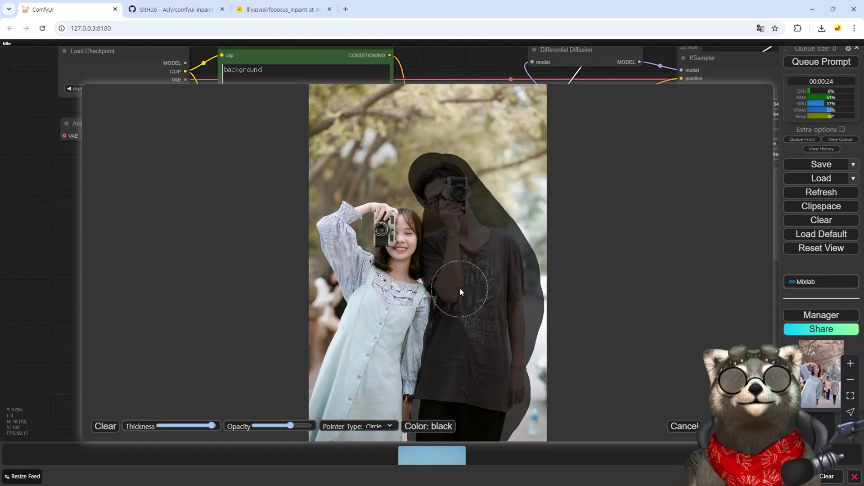
{"action": "scroll", "coordinate": [459, 291], "scroll_direction": "down", "scroll_amount": 4}
{"action": "scroll", "coordinate": [458, 296], "scroll_direction": "up", "scroll_amount": 3}
{"action": "scroll", "coordinate": [460, 301], "scroll_direction": "down", "scroll_amount": 3}
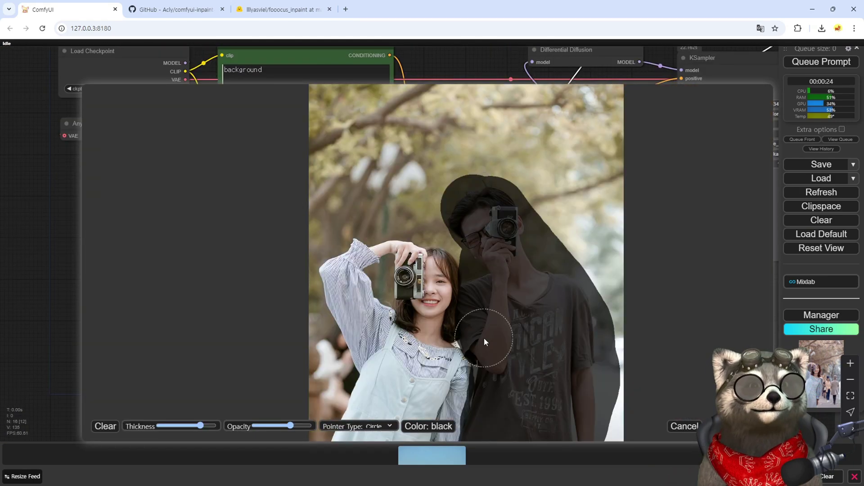
{"action": "left_click_drag", "start_coordinate": [500, 362], "coordinate": [502, 374]}
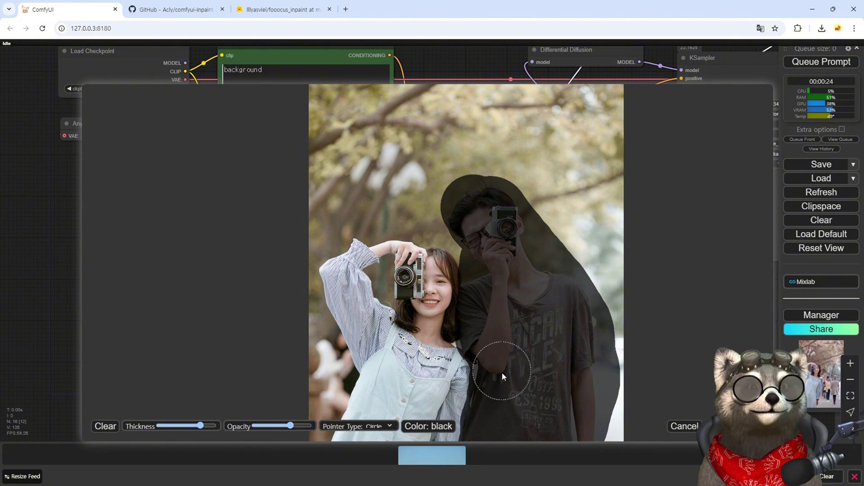
{"action": "key", "text": "Return"}
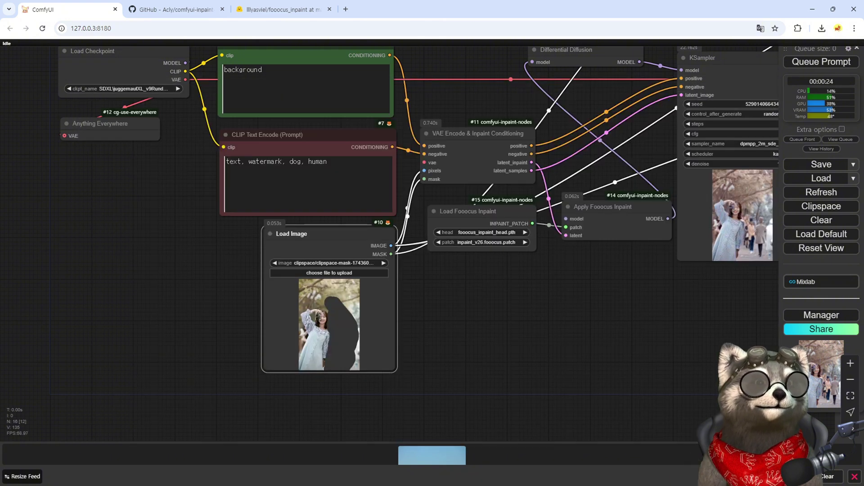
Run the workflow on the masked couple photo and compare the inpainted result with the original in the Image Comparer
{"action": "key", "text": "ctrl+Return"}
{"action": "left_click_drag", "start_coordinate": [580, 330], "coordinate": [238, 336]}
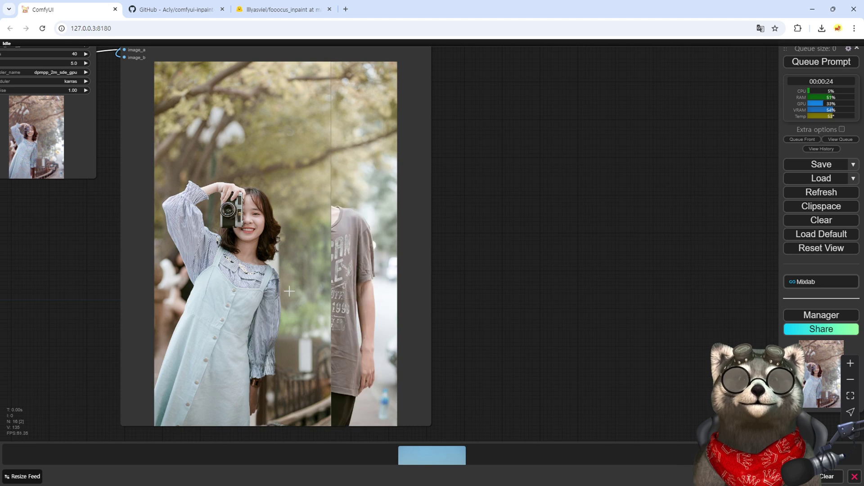
{"action": "scroll", "coordinate": [403, 299], "scroll_direction": "down", "scroll_amount": 10}
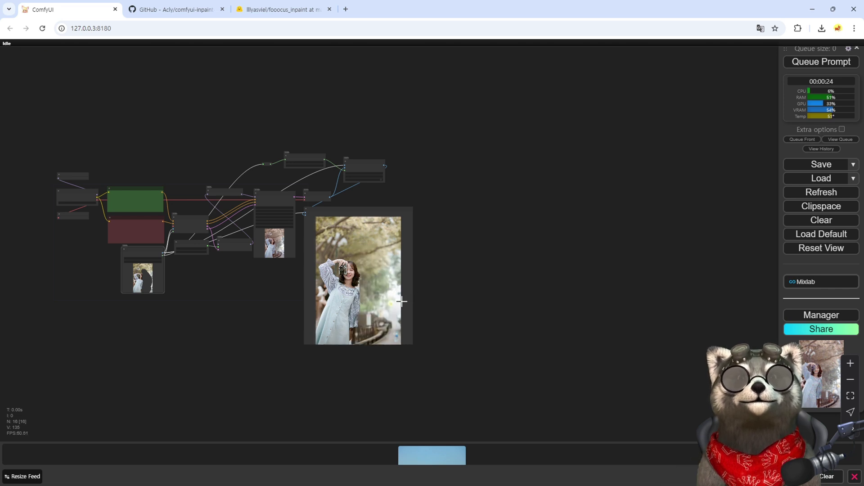
{"action": "scroll", "coordinate": [400, 301], "scroll_direction": "up", "scroll_amount": 9}
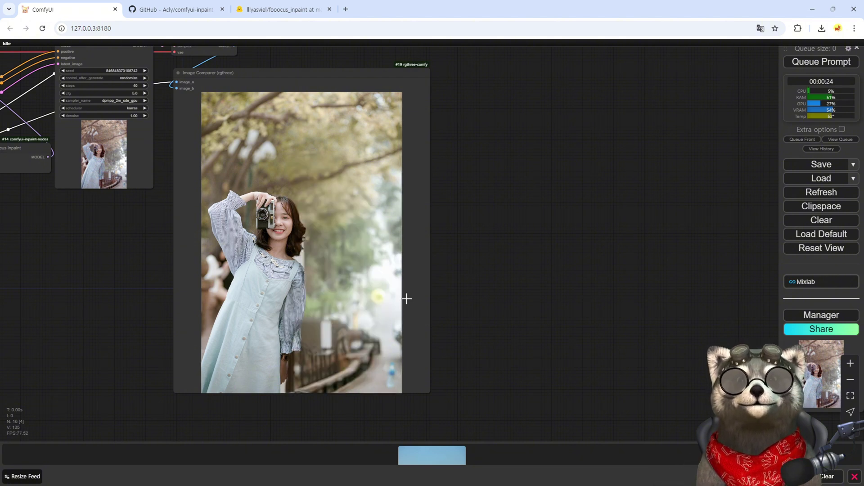
{"action": "scroll", "coordinate": [397, 299], "scroll_direction": "down", "scroll_amount": 6}
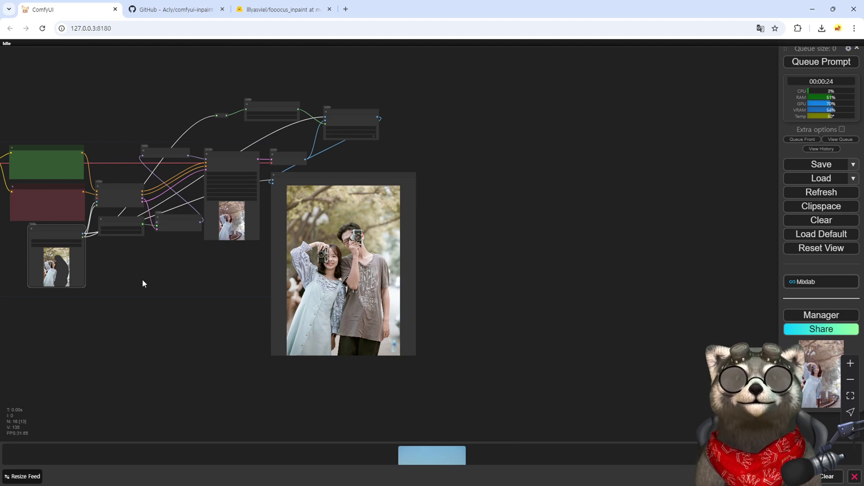
Color the VAE Encode & Inpaint Conditioning, Load Fooocus Inpaint and Apply Fooocus Inpaint nodes blue
{"action": "left_click_drag", "start_coordinate": [142, 279], "coordinate": [292, 317]}
{"action": "scroll", "coordinate": [326, 318], "scroll_direction": "up", "scroll_amount": 3}
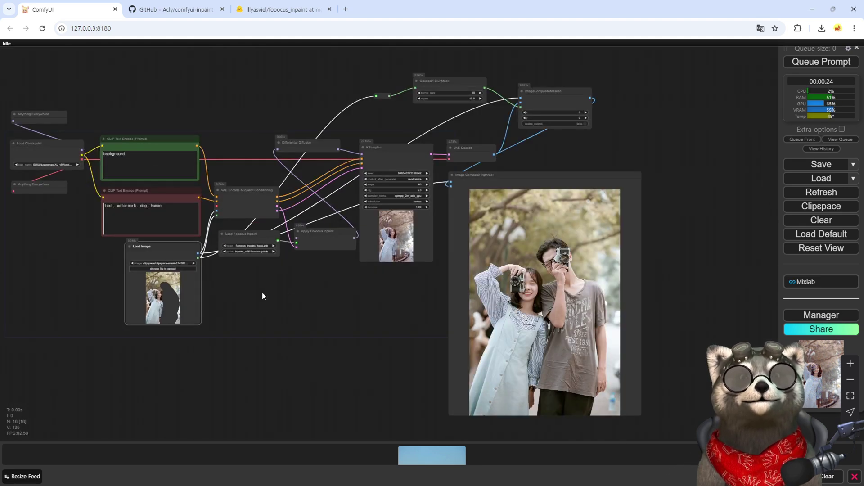
{"action": "left_click_drag", "start_coordinate": [228, 286], "coordinate": [270, 311]}
{"action": "scroll", "coordinate": [270, 311], "scroll_direction": "up", "scroll_amount": 5}
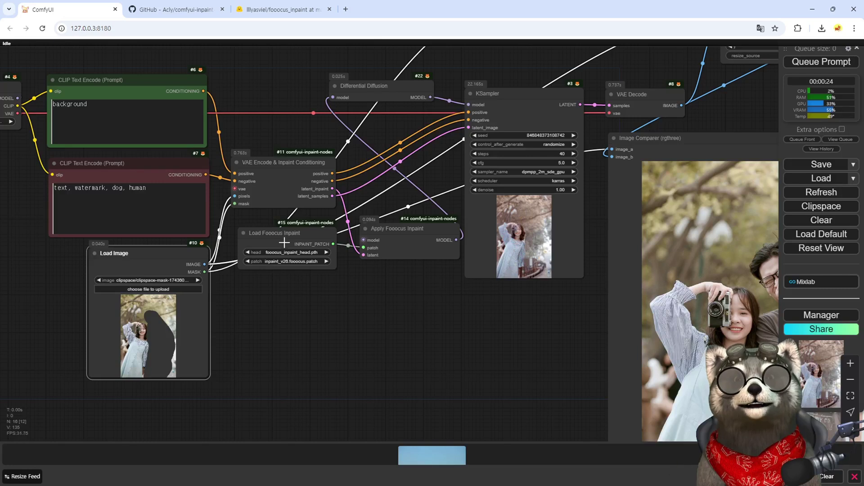
{"action": "left_click", "coordinate": [266, 169]}
{"action": "left_click", "coordinate": [288, 234]}
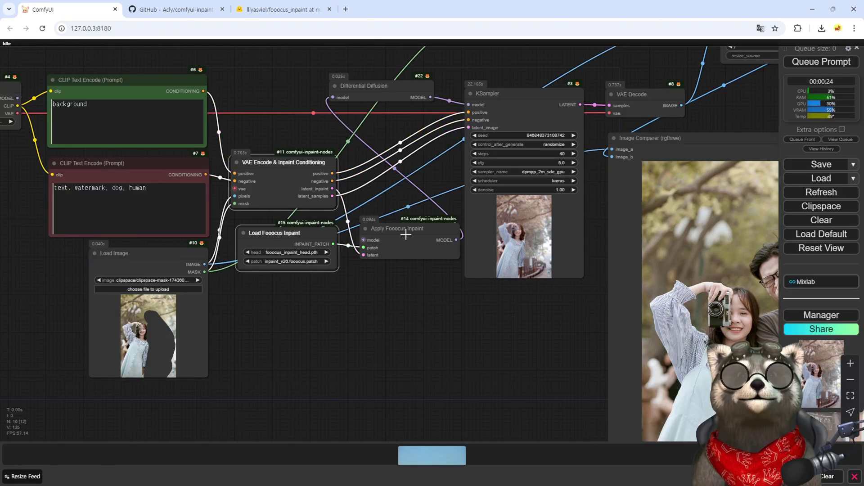
{"action": "left_click", "coordinate": [408, 229], "text": "shift"}
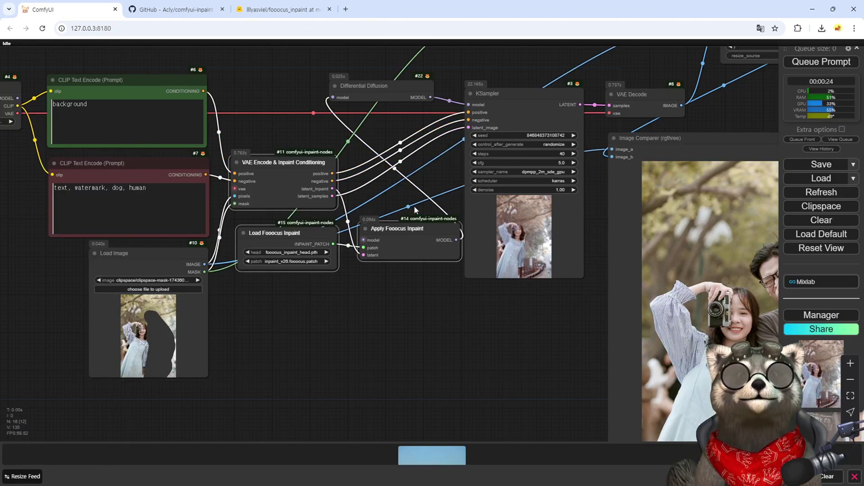
{"action": "right_click", "coordinate": [296, 170]}
{"action": "left_click", "coordinate": [315, 334]}
{"action": "left_click", "coordinate": [418, 374]}
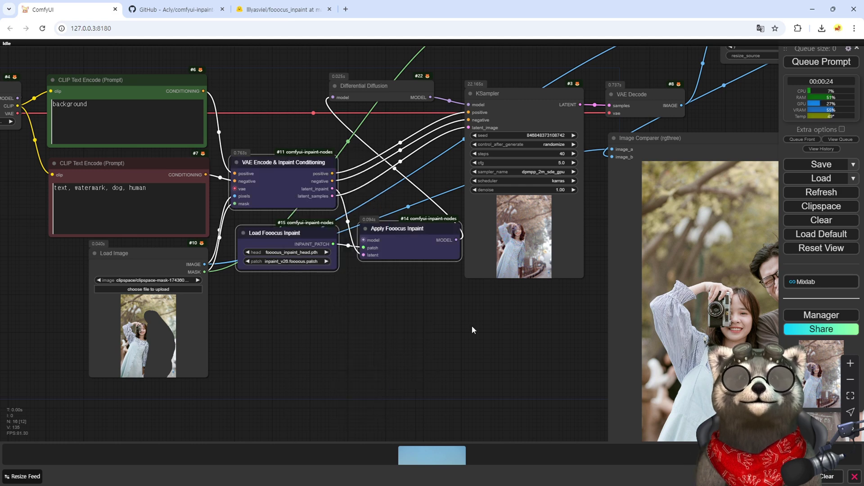
Color the ImageCompositeMasked and Differential Diffusion nodes purple
{"action": "left_click_drag", "start_coordinate": [528, 320], "coordinate": [477, 371]}
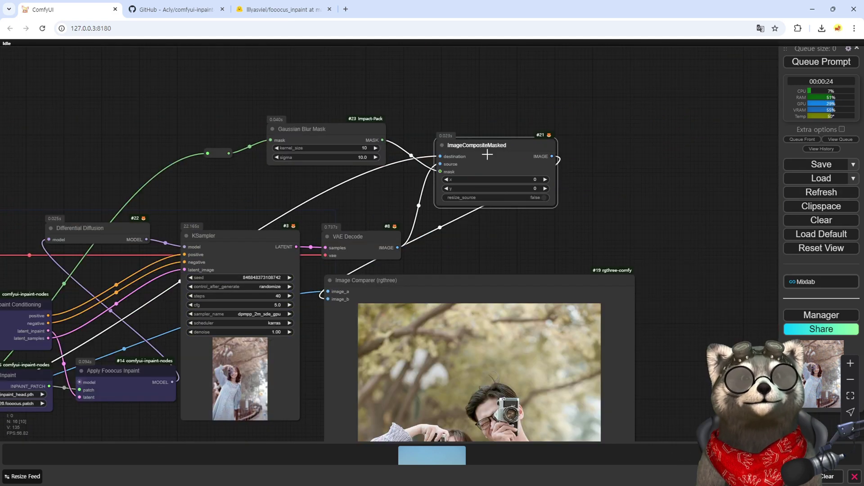
{"action": "right_click", "coordinate": [493, 150]}
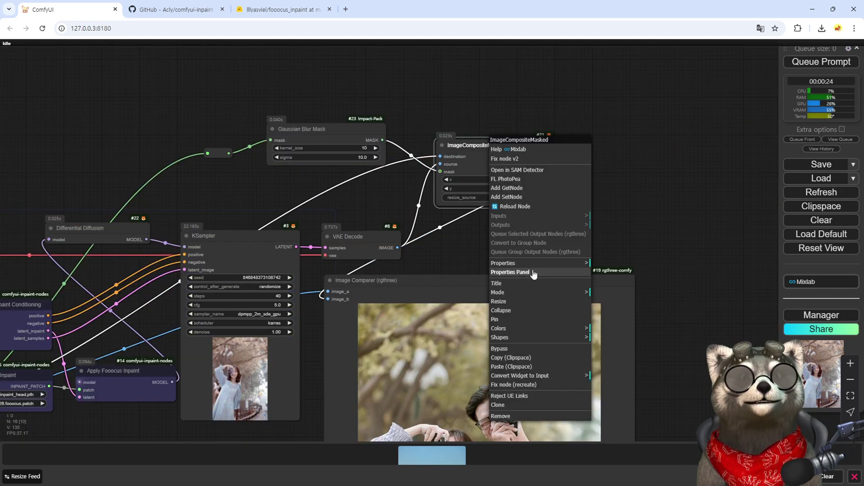
{"action": "left_click", "coordinate": [563, 329]}
{"action": "left_click", "coordinate": [616, 390]}
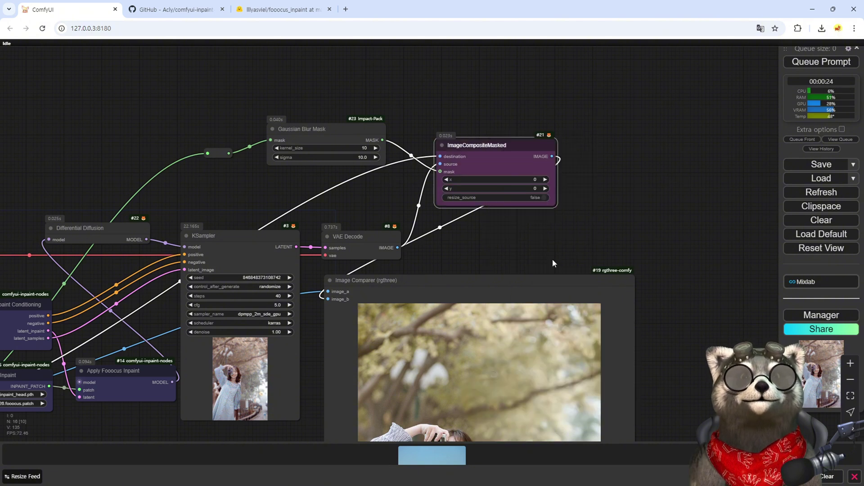
{"action": "left_click_drag", "start_coordinate": [50, 196], "coordinate": [240, 163]}
{"action": "right_click", "coordinate": [279, 188]}
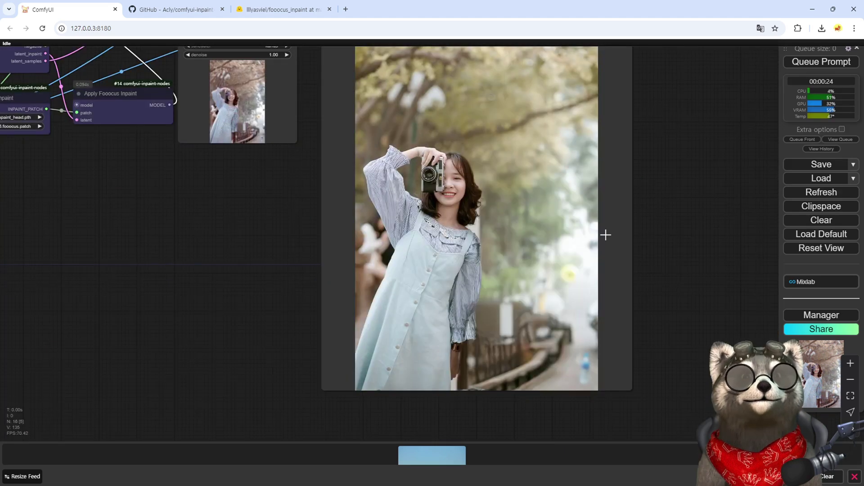
Examine the purple ImageCompositeMasked and Differential Diffusion nodes and their connections up close
{"action": "left_click_drag", "start_coordinate": [197, 172], "coordinate": [360, 325]}
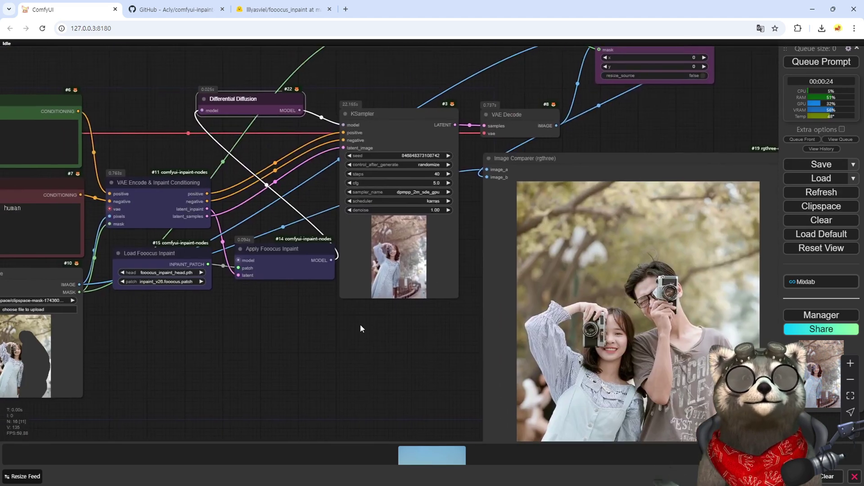
{"action": "scroll", "coordinate": [361, 325], "scroll_direction": "down", "scroll_amount": 5}
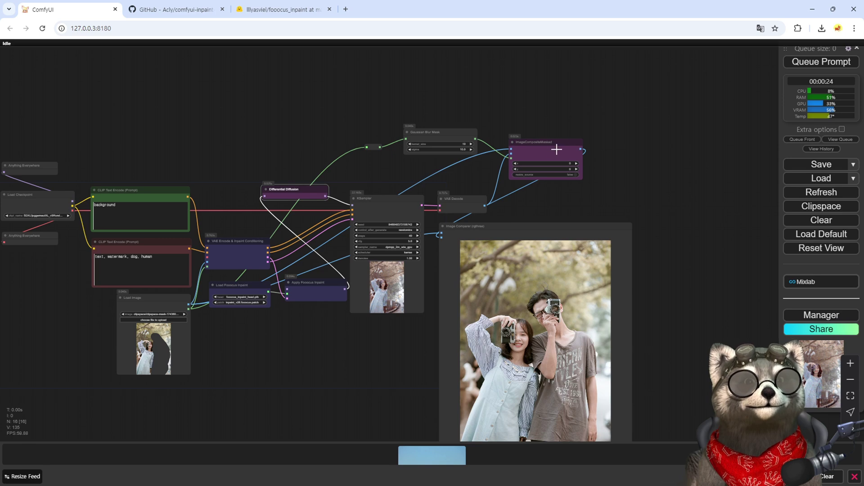
{"action": "scroll", "coordinate": [545, 151], "scroll_direction": "up", "scroll_amount": 8}
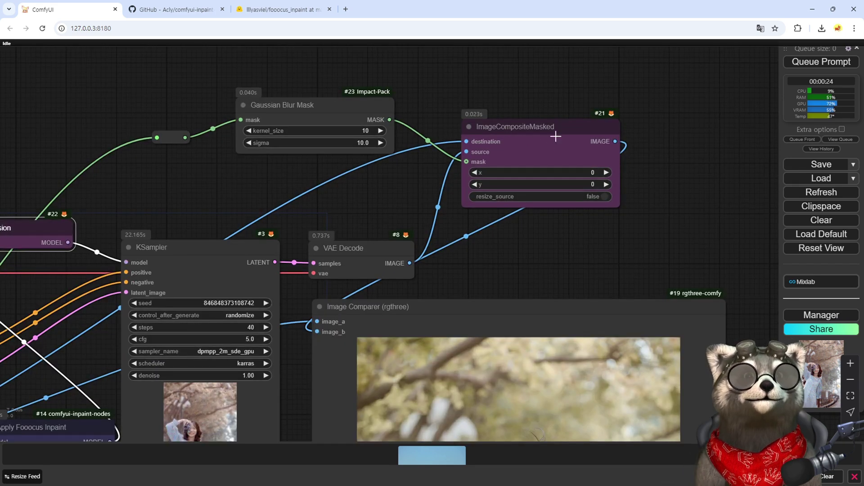
{"action": "scroll", "coordinate": [521, 148], "scroll_direction": "down", "scroll_amount": 8}
{"action": "scroll", "coordinate": [239, 188], "scroll_direction": "up", "scroll_amount": 8}
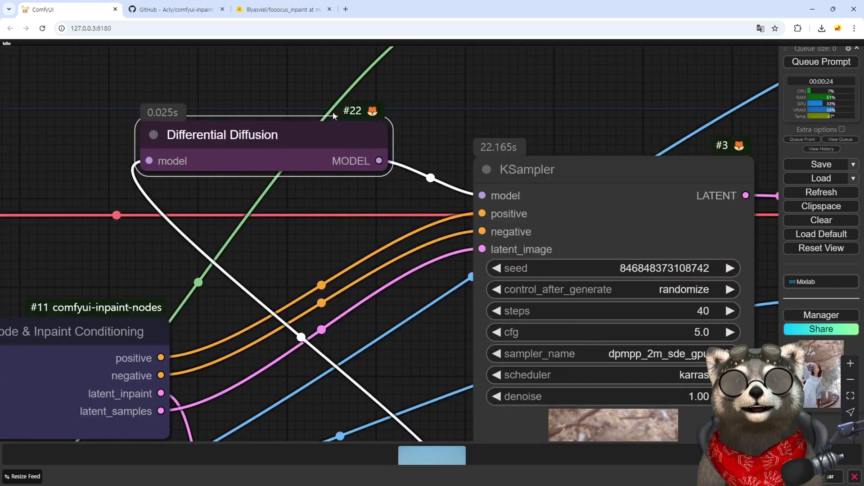
{"action": "left_click_drag", "start_coordinate": [218, 222], "coordinate": [229, 300]}
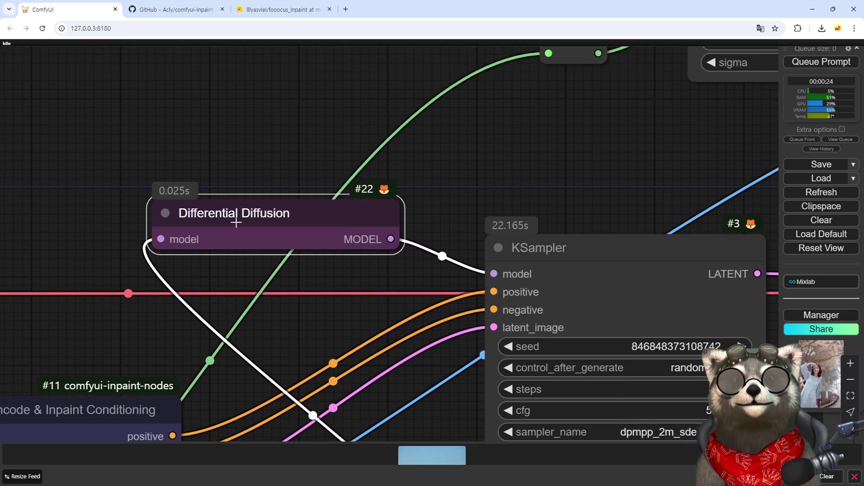
{"action": "scroll", "coordinate": [236, 223], "scroll_direction": "down", "scroll_amount": 7}
{"action": "left_click_drag", "start_coordinate": [260, 366], "coordinate": [280, 180]}
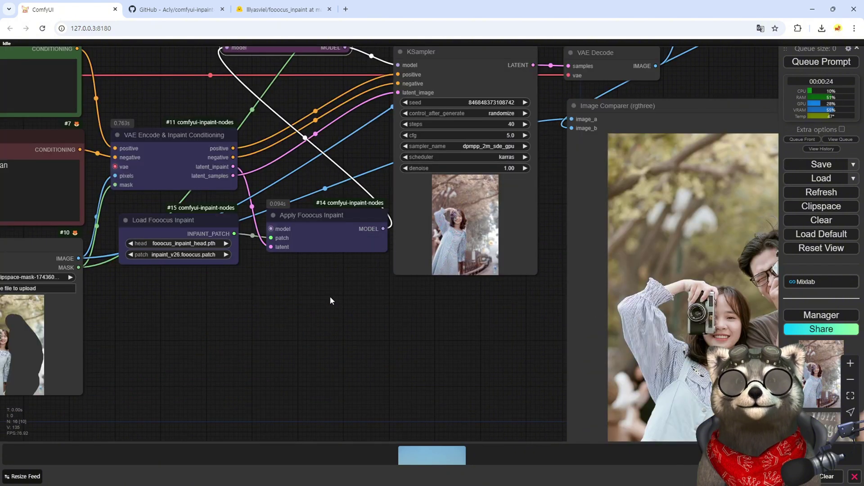
Select the three blue inpaint nodes together and review how they connect to the checkpoint, prompts and KSampler
{"action": "left_click_drag", "start_coordinate": [335, 296], "coordinate": [160, 126]}
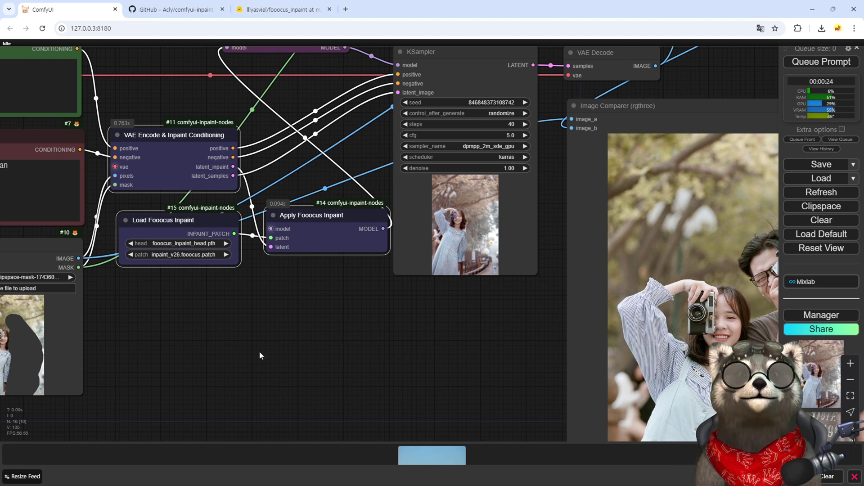
{"action": "scroll", "coordinate": [280, 358], "scroll_direction": "down", "scroll_amount": 5}
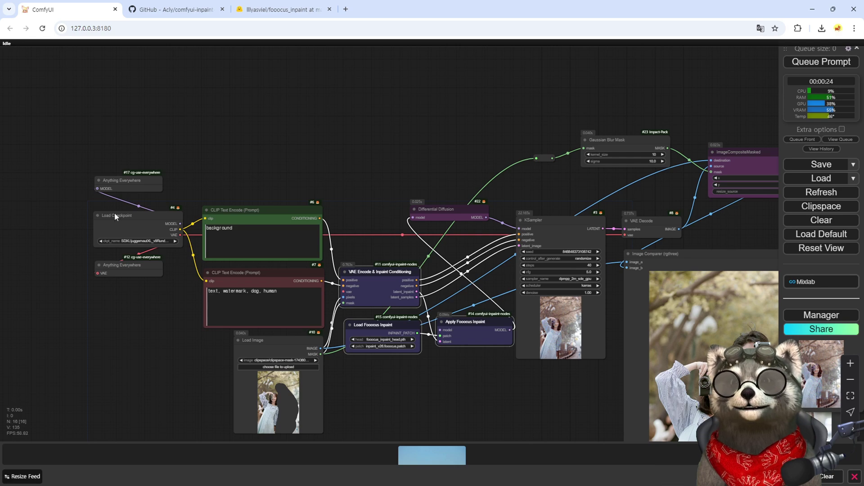
{"action": "scroll", "coordinate": [135, 243], "scroll_direction": "up", "scroll_amount": 5}
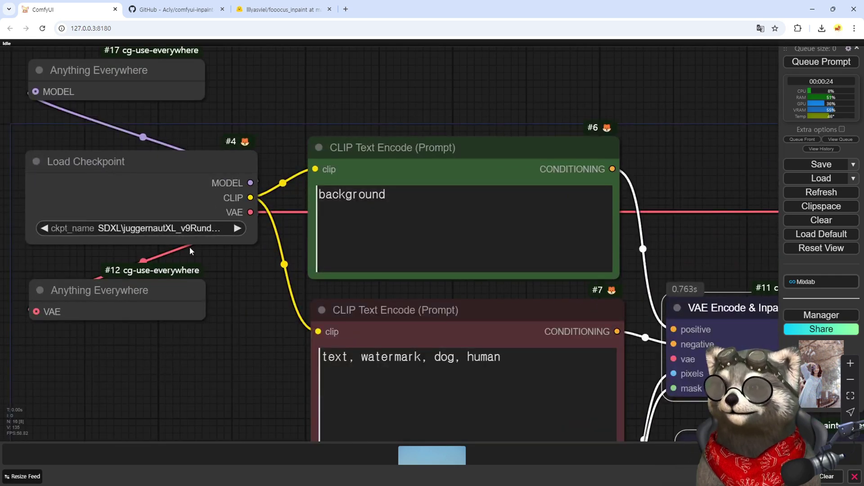
{"action": "scroll", "coordinate": [445, 248], "scroll_direction": "down", "scroll_amount": 5}
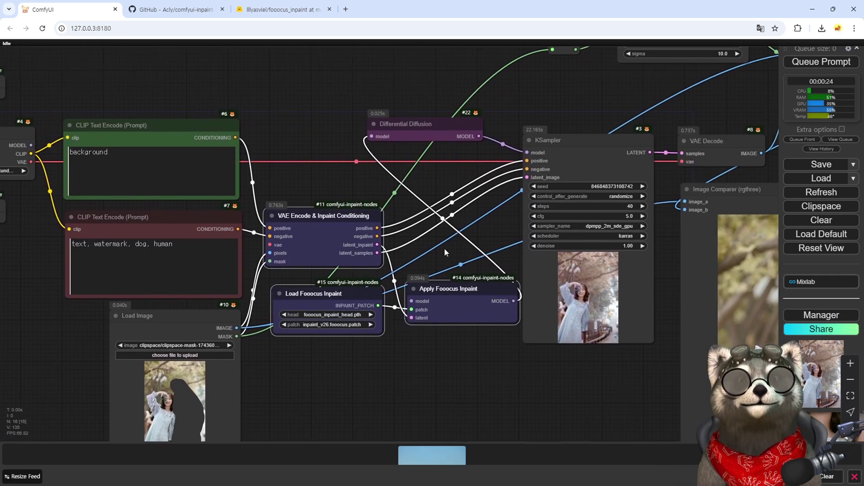
Examine the Apply Fooocus Inpaint connections and review the SDXL models available in the Load Checkpoint node's checkpoint list
{"action": "scroll", "coordinate": [459, 307], "scroll_direction": "up", "scroll_amount": 5}
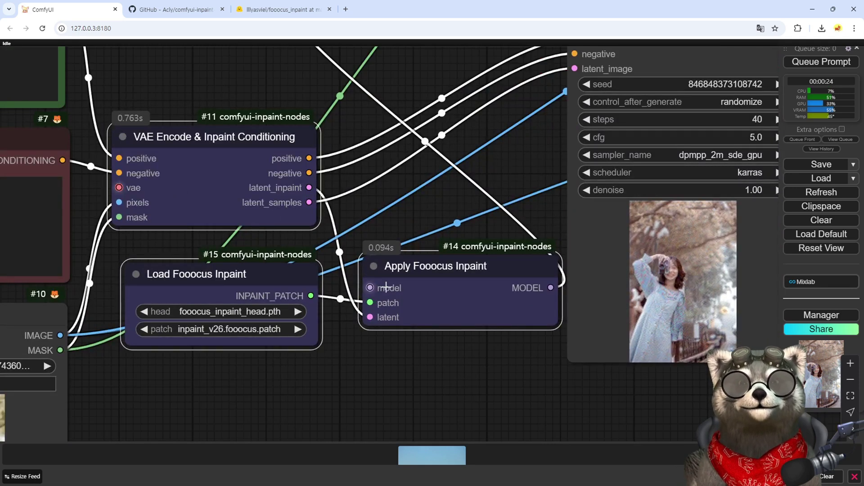
{"action": "scroll", "coordinate": [369, 303], "scroll_direction": "down", "scroll_amount": 6}
{"action": "left_click_drag", "start_coordinate": [163, 347], "coordinate": [277, 280]}
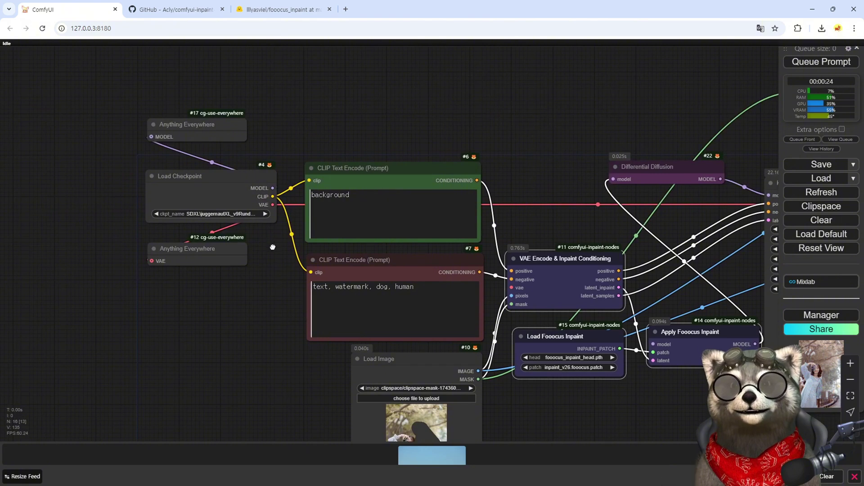
{"action": "scroll", "coordinate": [293, 282], "scroll_direction": "up", "scroll_amount": 5}
{"action": "left_click", "coordinate": [134, 210]}
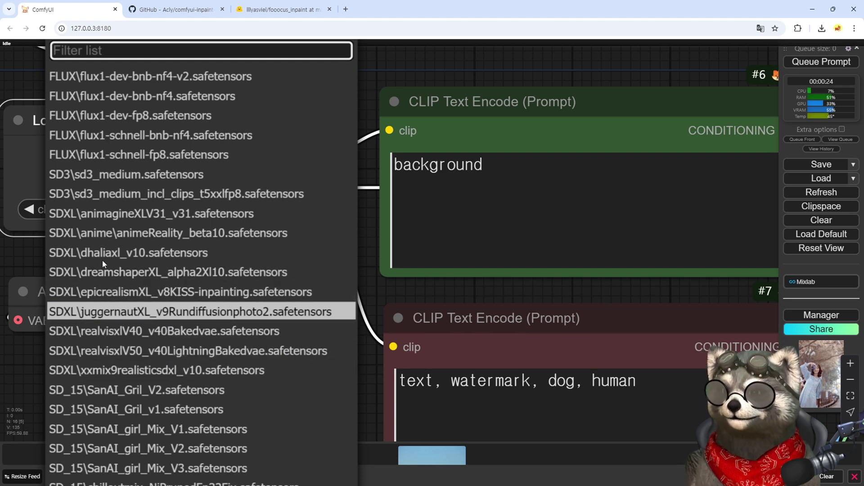
{"action": "scroll", "coordinate": [149, 275], "scroll_direction": "down", "scroll_amount": 2}
{"action": "scroll", "coordinate": [476, 296], "scroll_direction": "down", "scroll_amount": 5}
{"action": "scroll", "coordinate": [476, 296], "scroll_direction": "down", "scroll_amount": 5}
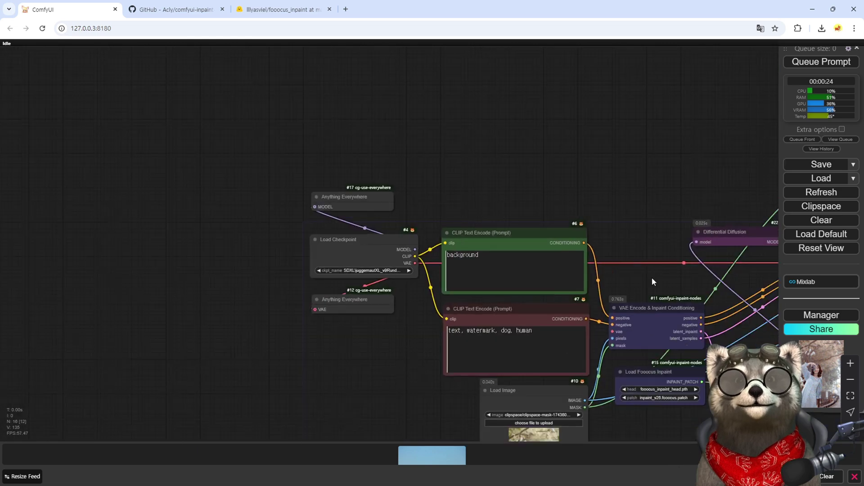
Compare the original couple photo with the inpainted result in the Image Comparer, and examine the ImageCompositeMasked node's inputs
{"action": "left_click_drag", "start_coordinate": [652, 278], "coordinate": [5, 152]}
{"action": "left_click_drag", "start_coordinate": [204, 352], "coordinate": [110, 226]}
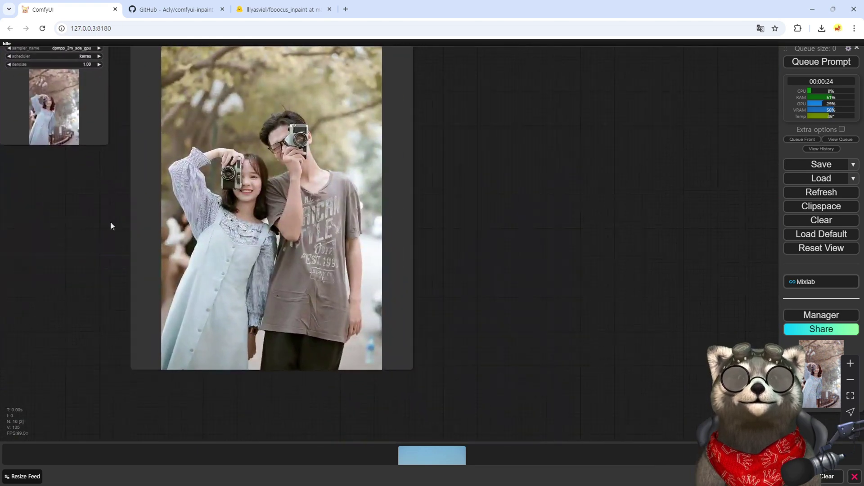
{"action": "scroll", "coordinate": [328, 249], "scroll_direction": "up", "scroll_amount": 1}
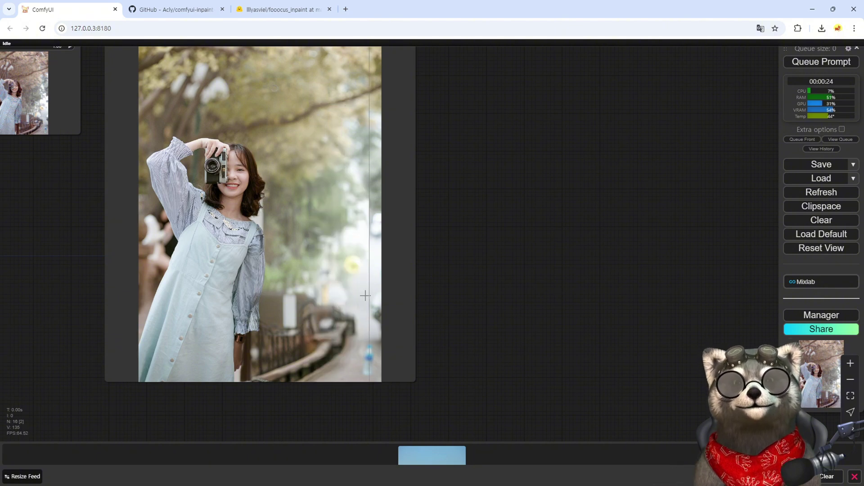
{"action": "scroll", "coordinate": [246, 238], "scroll_direction": "up", "scroll_amount": 1}
{"action": "left_click_drag", "start_coordinate": [210, 239], "coordinate": [410, 236]}
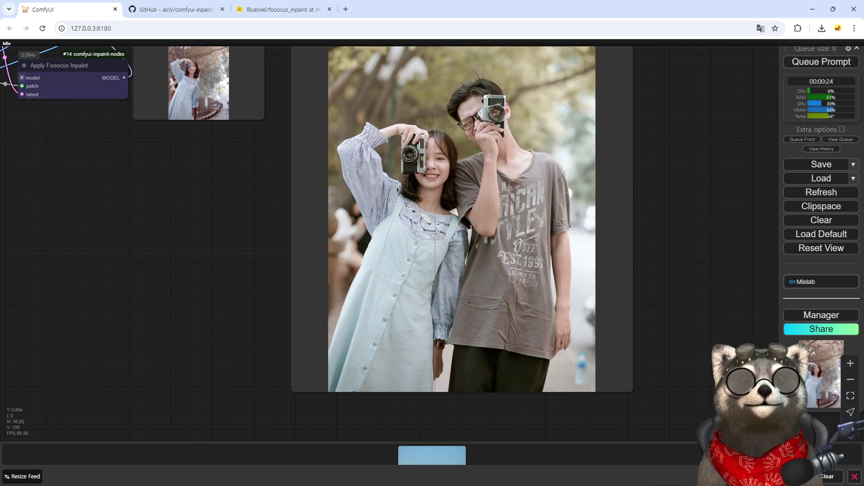
{"action": "left_click_drag", "start_coordinate": [273, 163], "coordinate": [212, 297]}
{"action": "scroll", "coordinate": [213, 297], "scroll_direction": "down", "scroll_amount": 6}
{"action": "left_click_drag", "start_coordinate": [417, 183], "coordinate": [477, 268]}
{"action": "scroll", "coordinate": [398, 225], "scroll_direction": "up", "scroll_amount": 12}
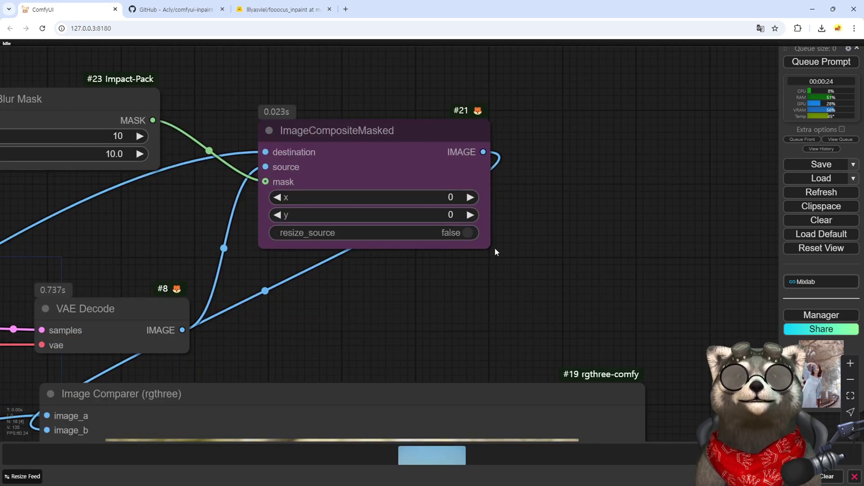
Make the Image Comparer node taller so that the comparison photo fills the node's width
{"action": "scroll", "coordinate": [618, 315], "scroll_direction": "down", "scroll_amount": 5}
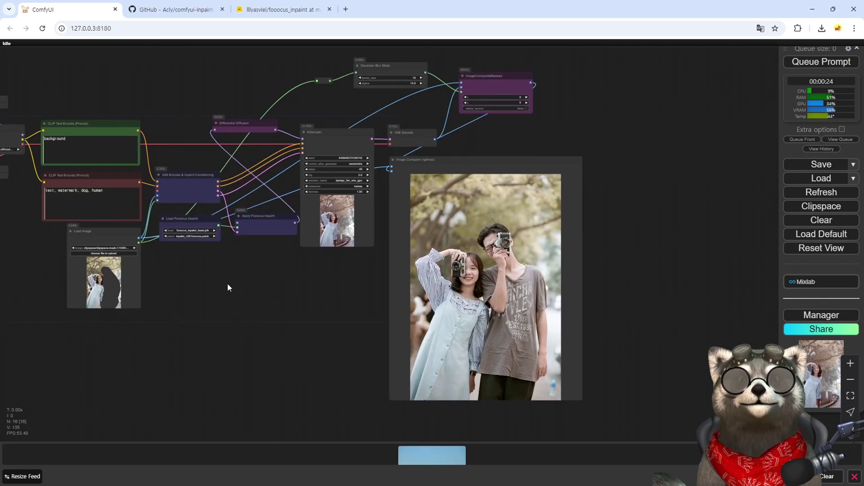
{"action": "left_click_drag", "start_coordinate": [228, 288], "coordinate": [267, 287]}
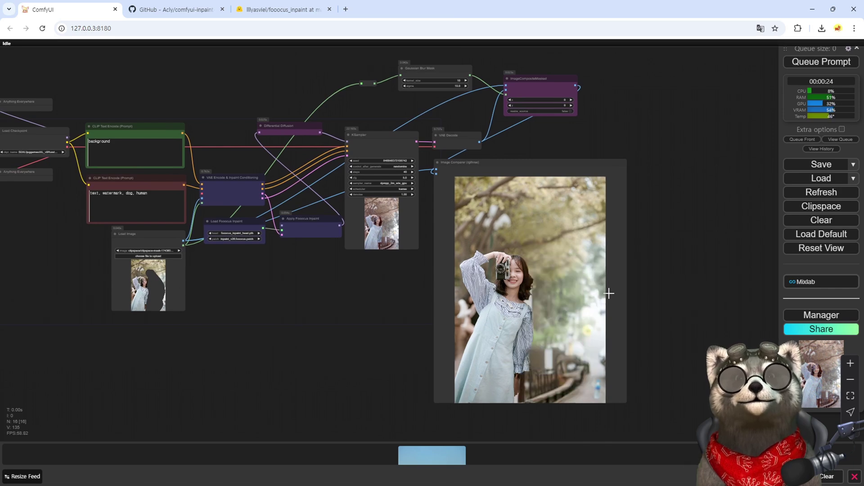
{"action": "left_click_drag", "start_coordinate": [627, 405], "coordinate": [575, 380]}
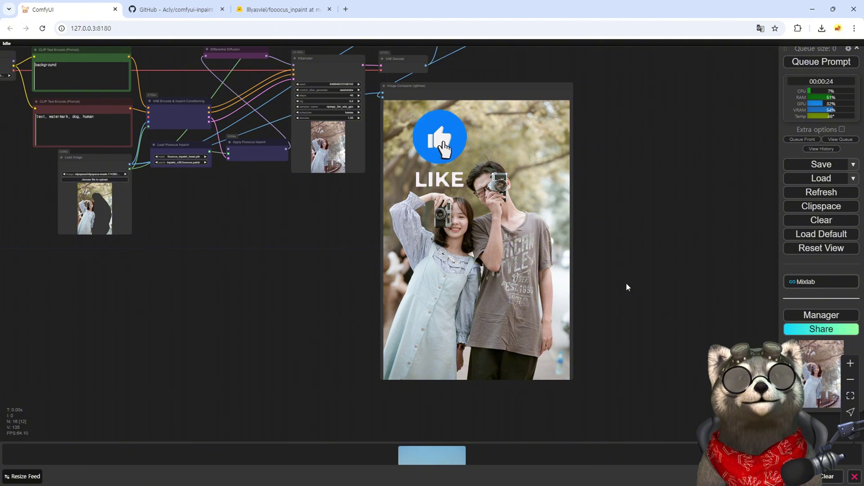